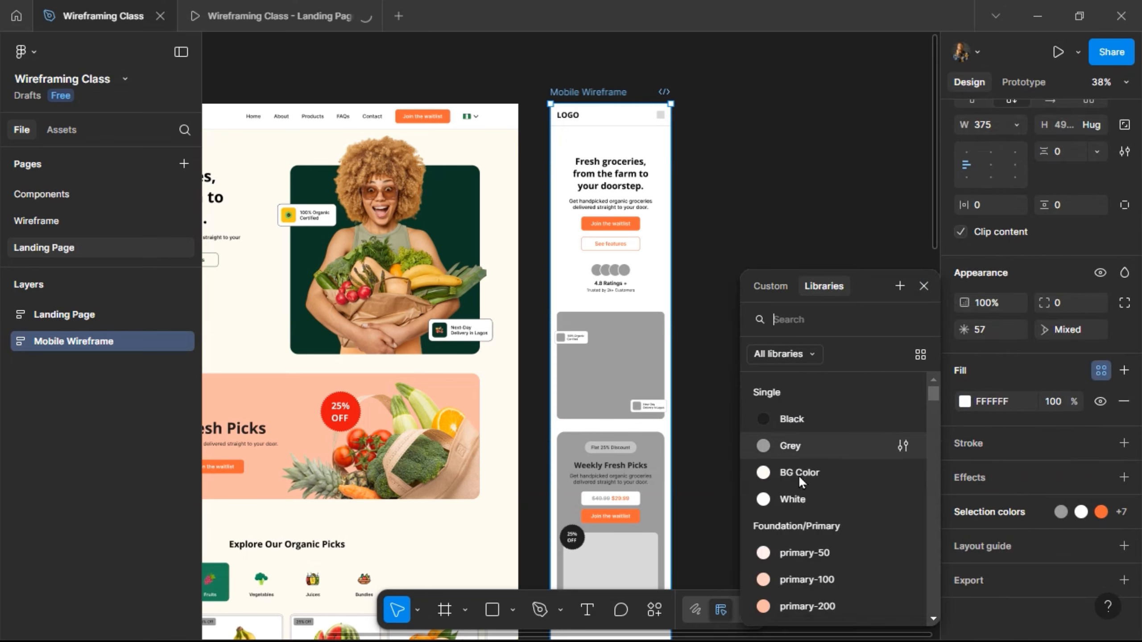
Step: Apply the BG Color library style as the fill of the Mobile Wireframe frame
left_click(803, 475)
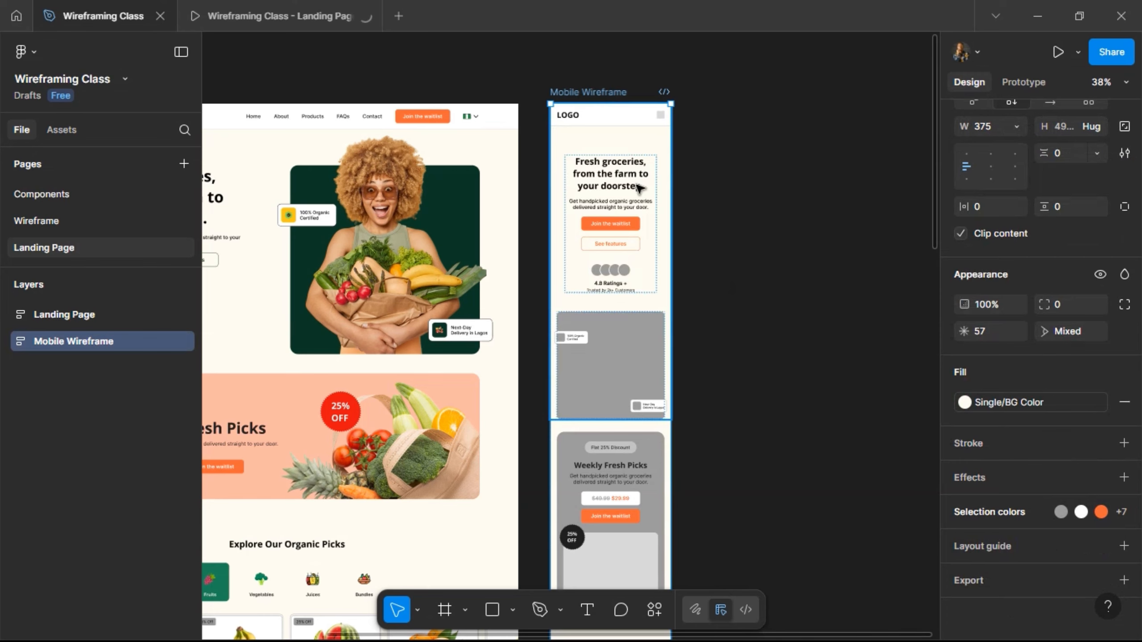
scroll(628, 308, "up", 3)
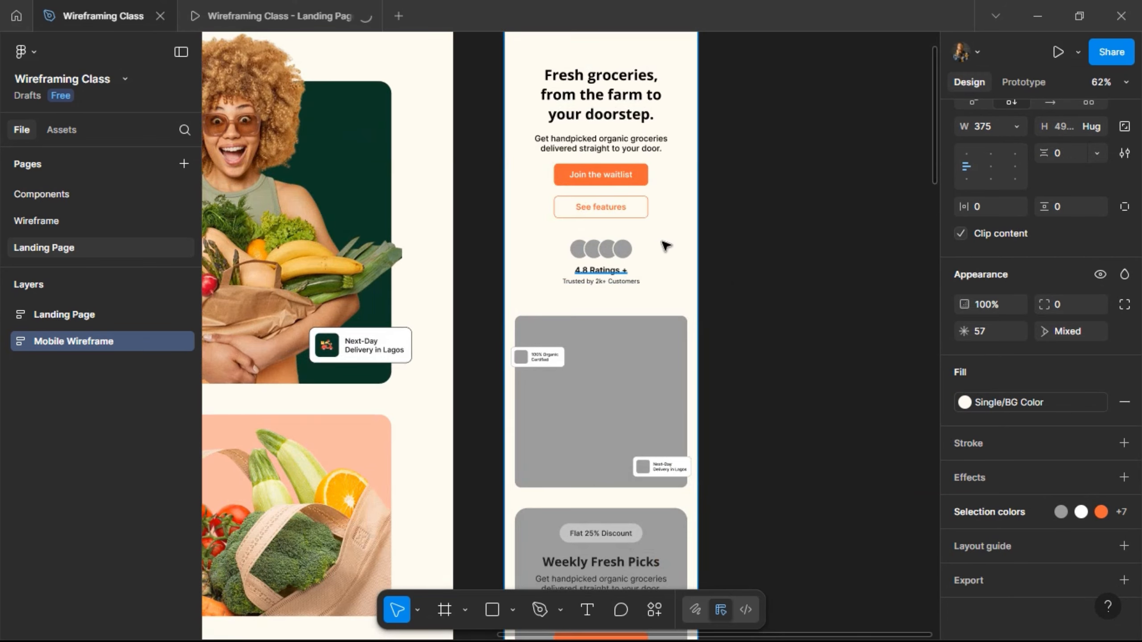
scroll(662, 262, "down", 3)
scroll(661, 262, "down", 2)
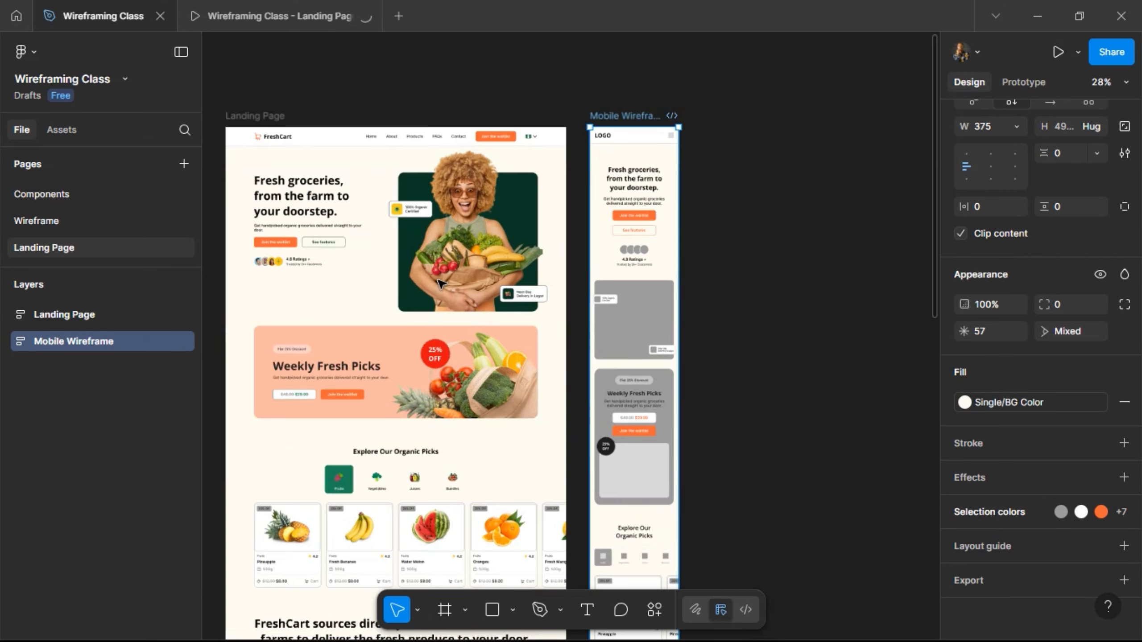
Step: Copy the Social proof group from the Landing Page hero and replace the grey placeholder social proof in the Mobile Wireframe with it
left_click(288, 263)
left_click(287, 263)
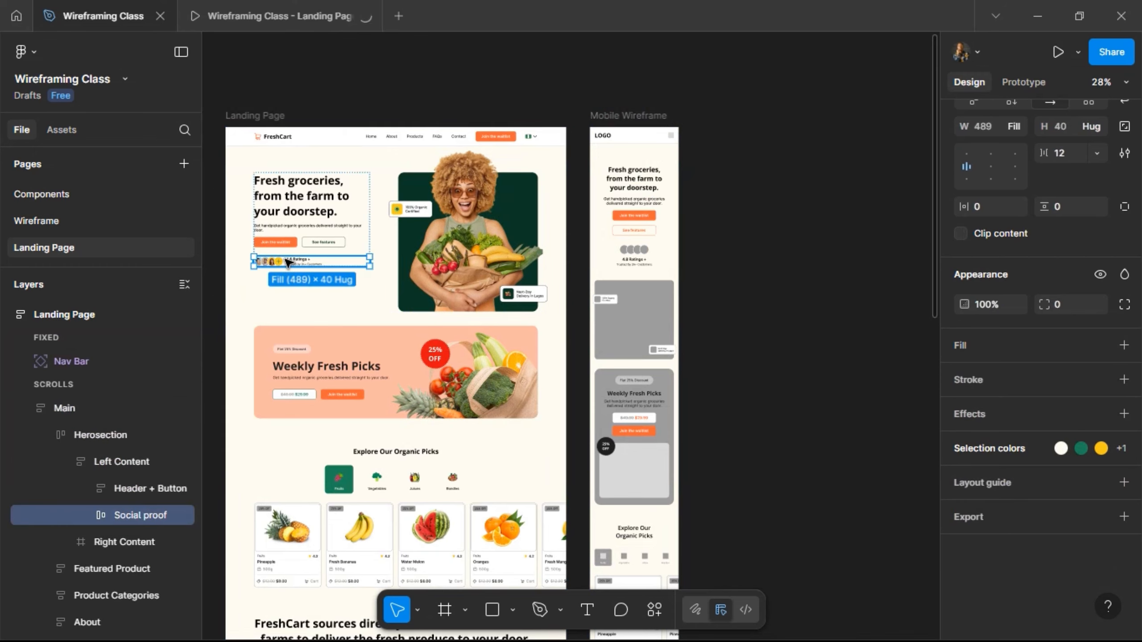
scroll(604, 254, "up", 4)
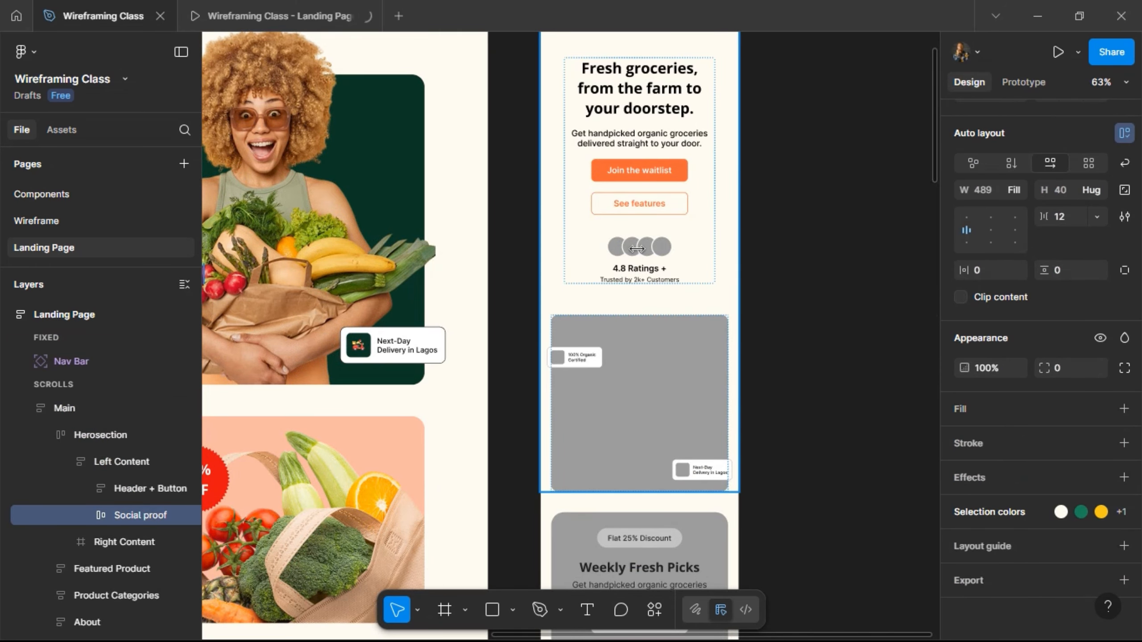
double_click(633, 248)
double_click(638, 250)
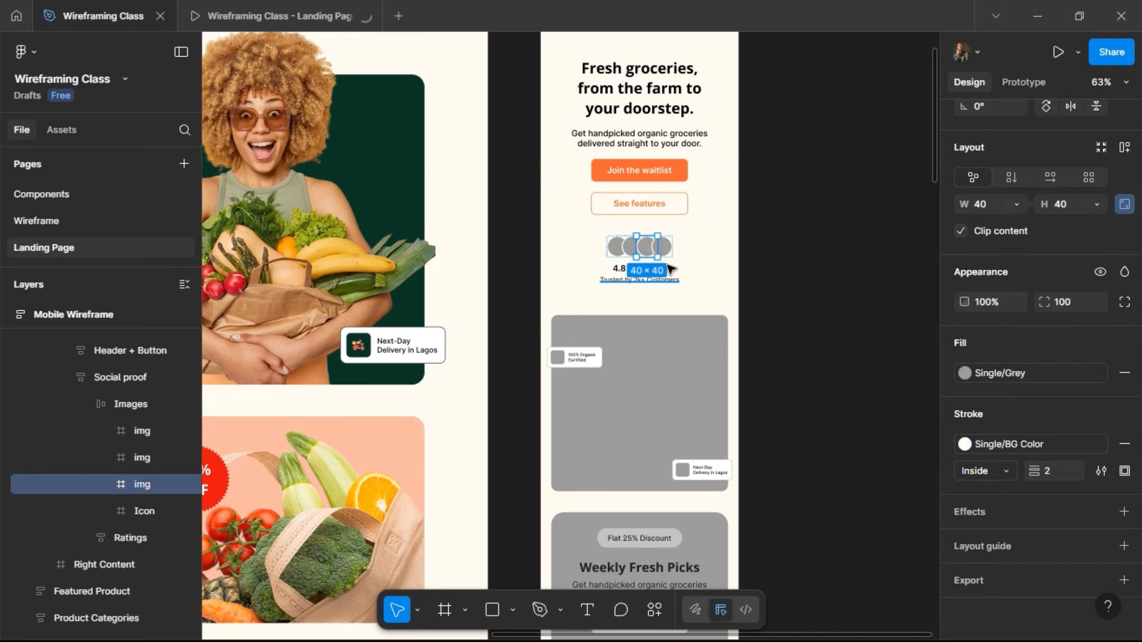
key("Escape")
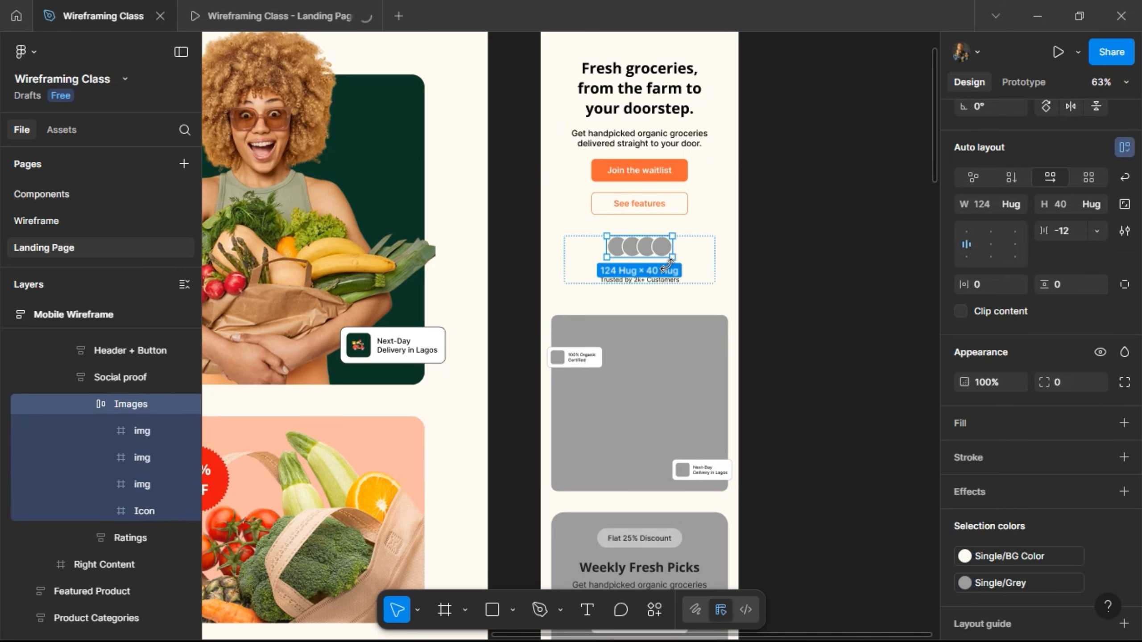
key("Escape")
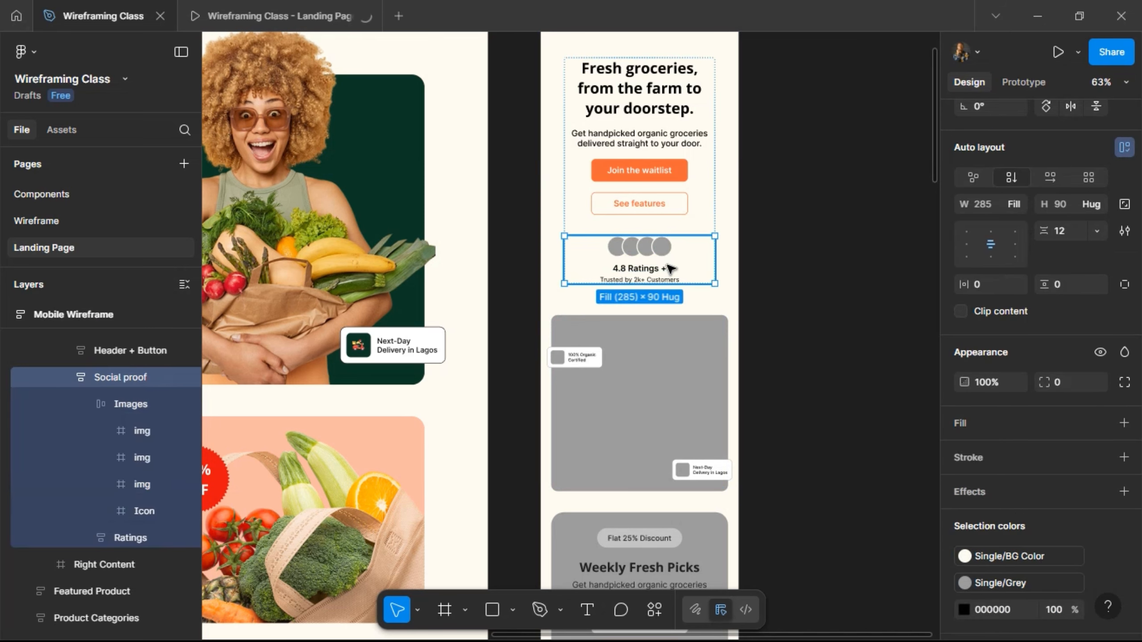
left_click(1047, 178)
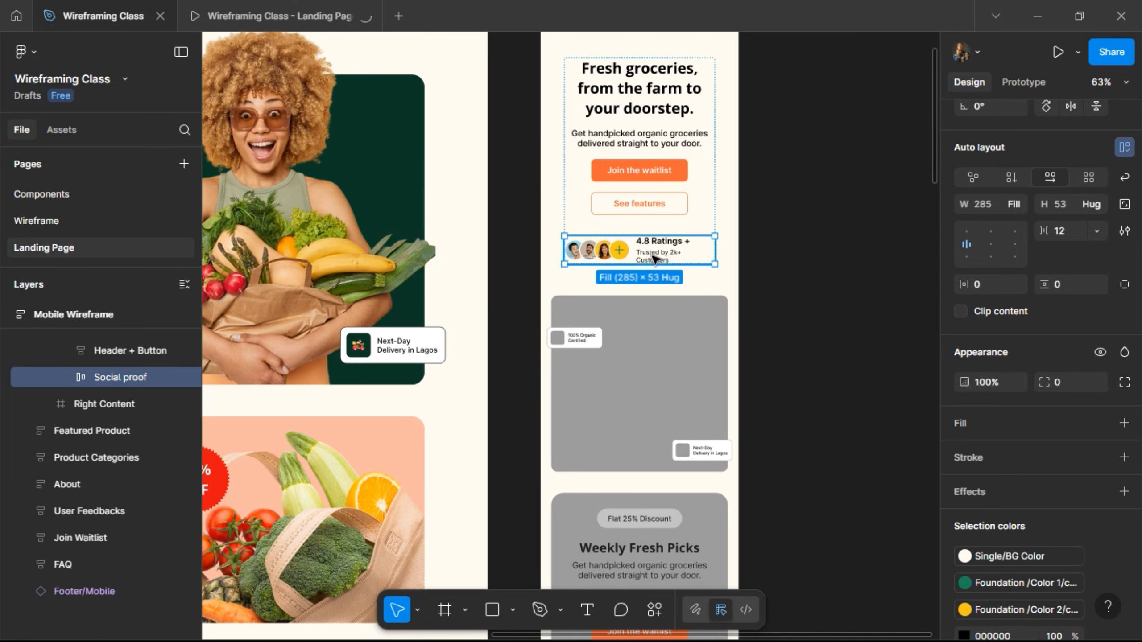
Step: Stack the mobile Social proof group vertically with centred alignment and centre the text of its two rating lines
left_click(1008, 175)
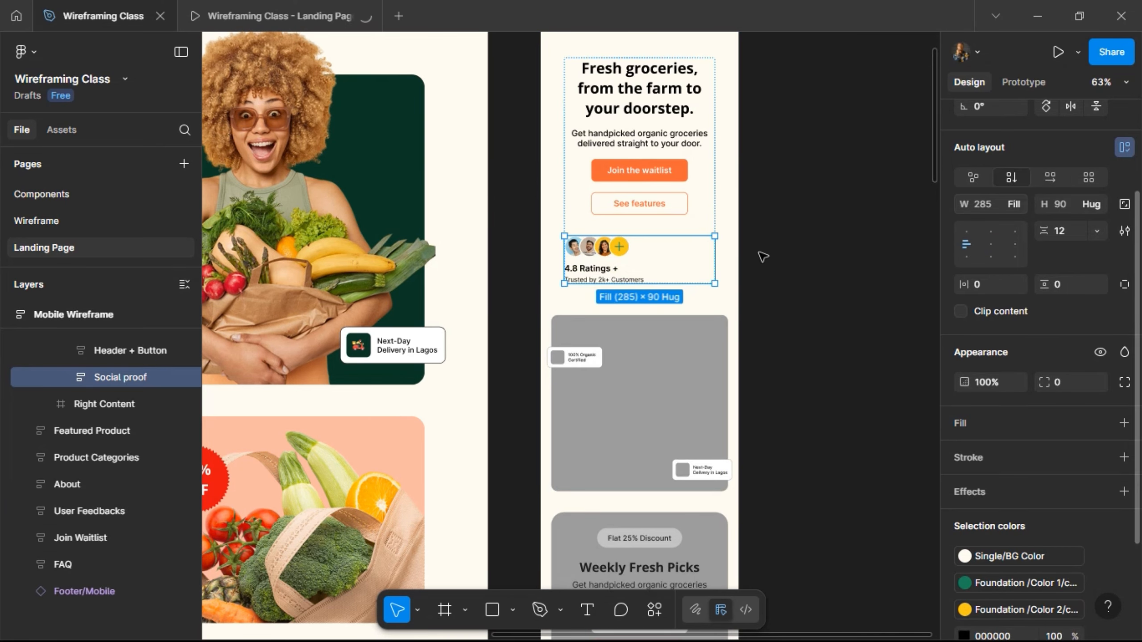
left_click(990, 245)
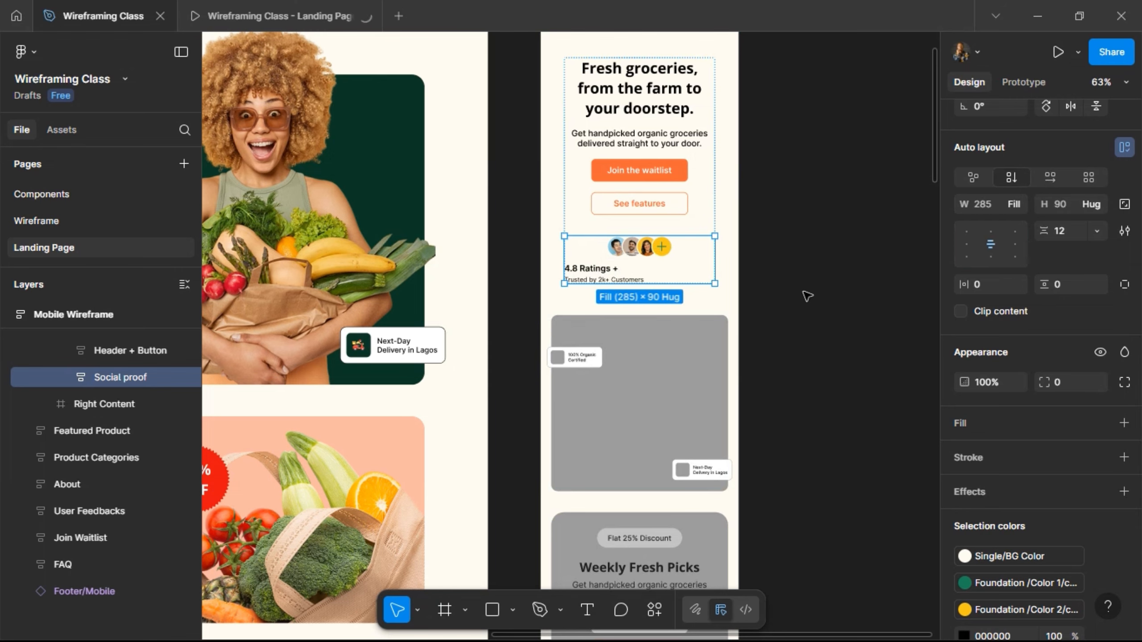
key("Return")
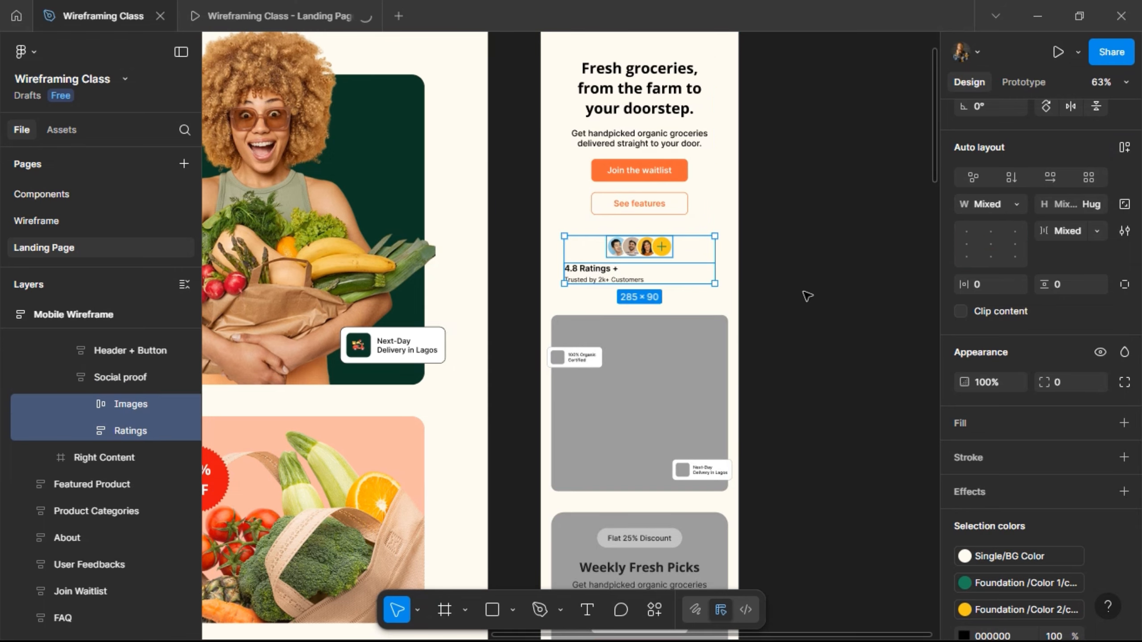
key("Tab")
key("Tab")
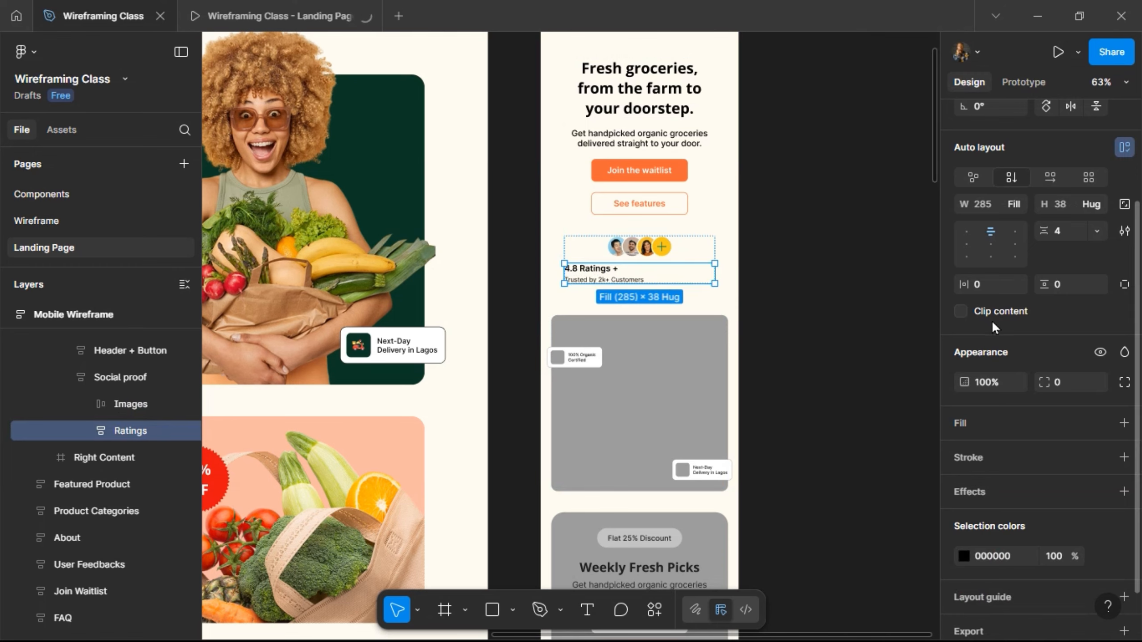
key("Return")
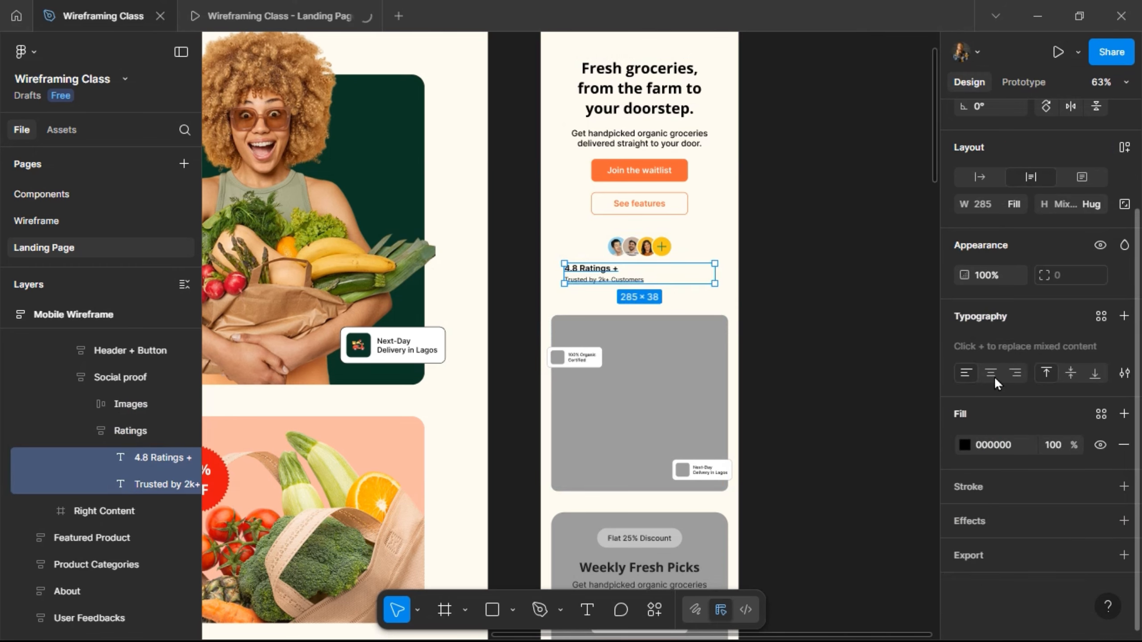
left_click(992, 375)
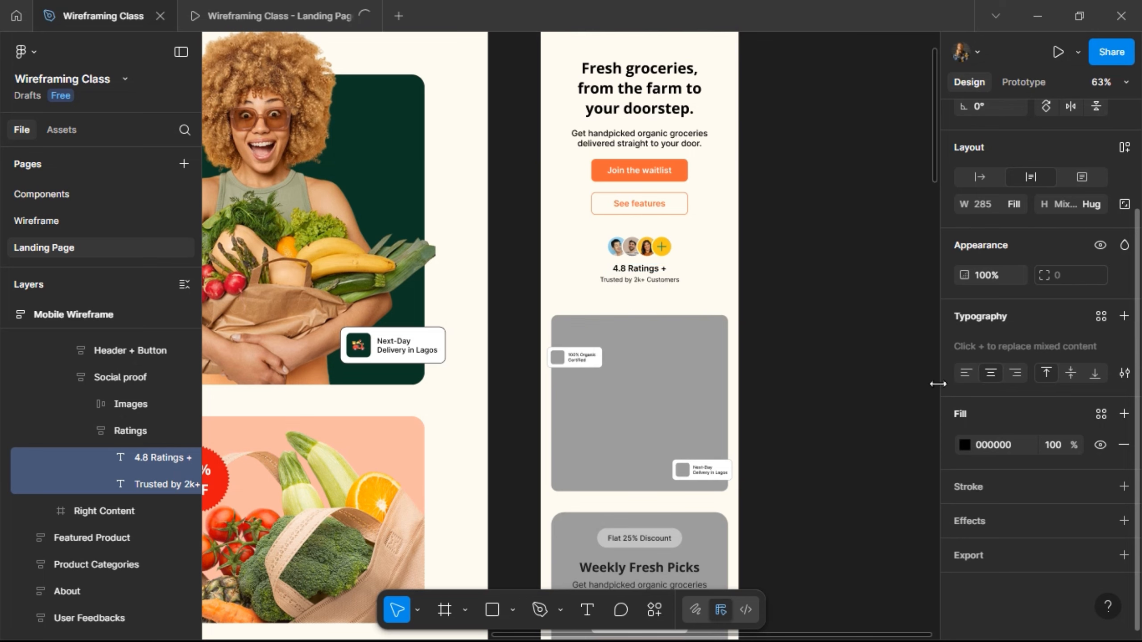
left_click(697, 252)
Step: Copy the Landing Page hero's Right Content image frame and replace the grey hero image placeholder in the Mobile Wireframe with it
scroll(781, 205, "down", 1)
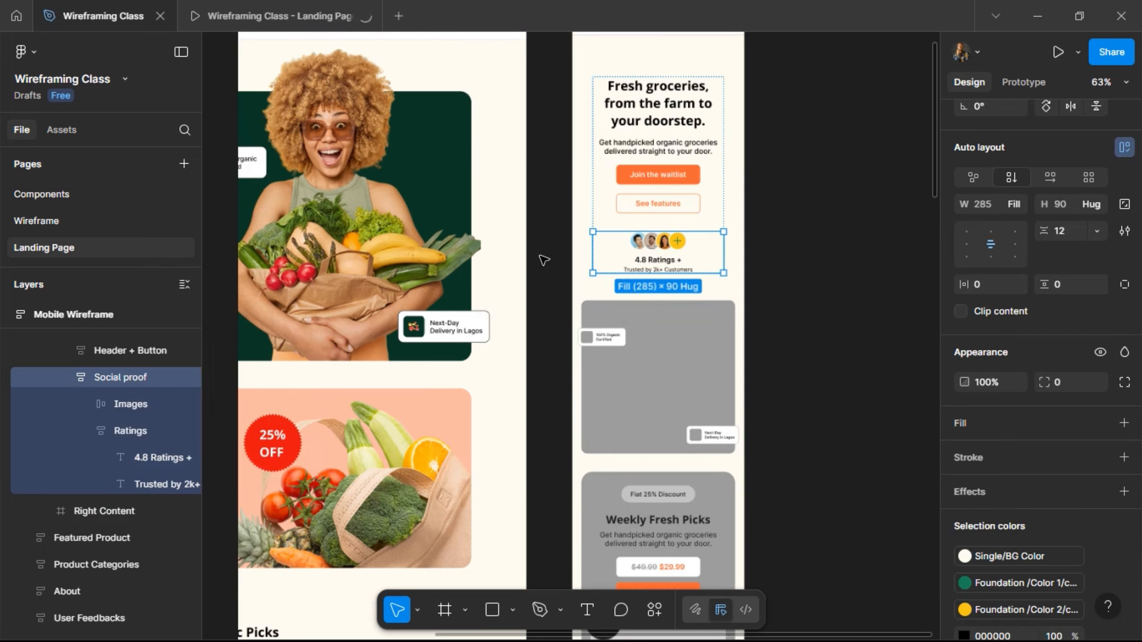
scroll(543, 259, "down", 2)
left_click(344, 204)
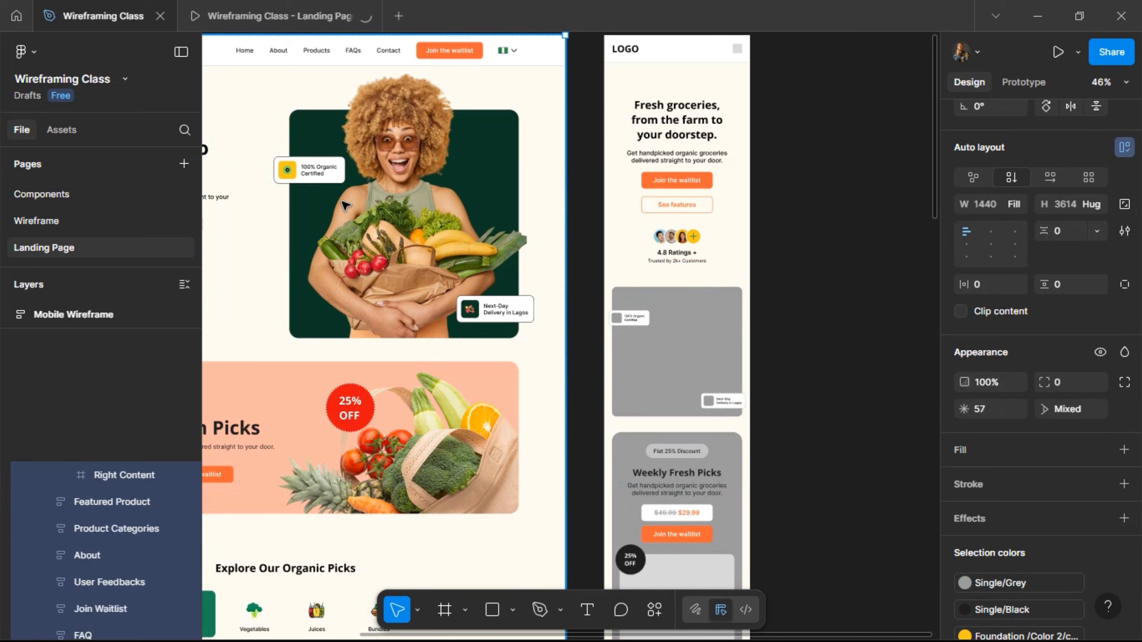
double_click(344, 205)
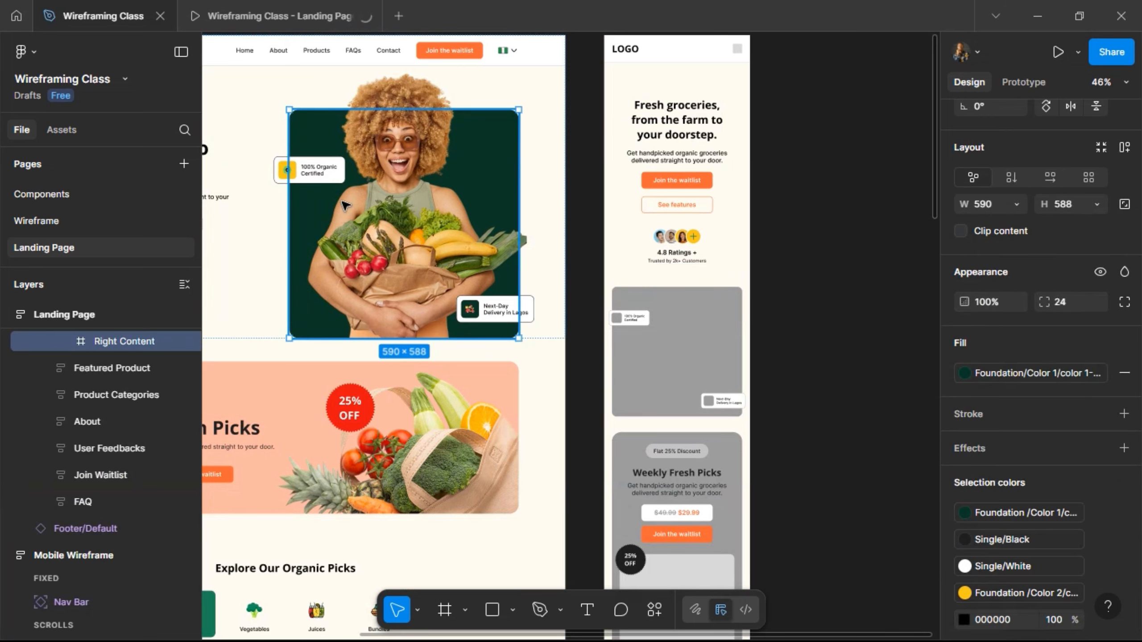
left_click(694, 338)
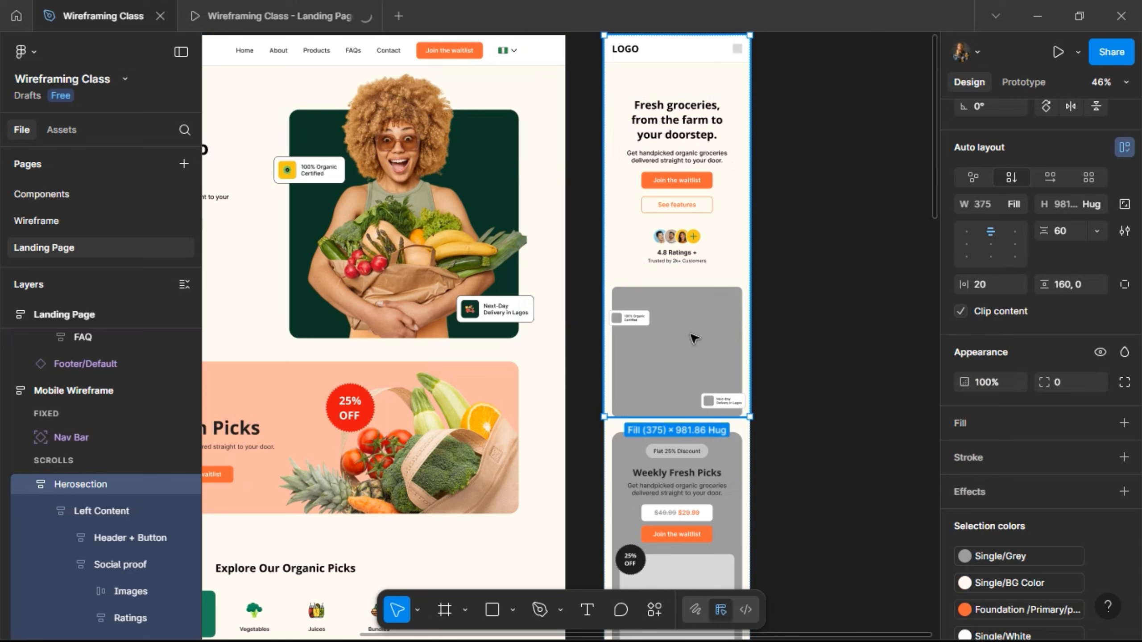
double_click(694, 339)
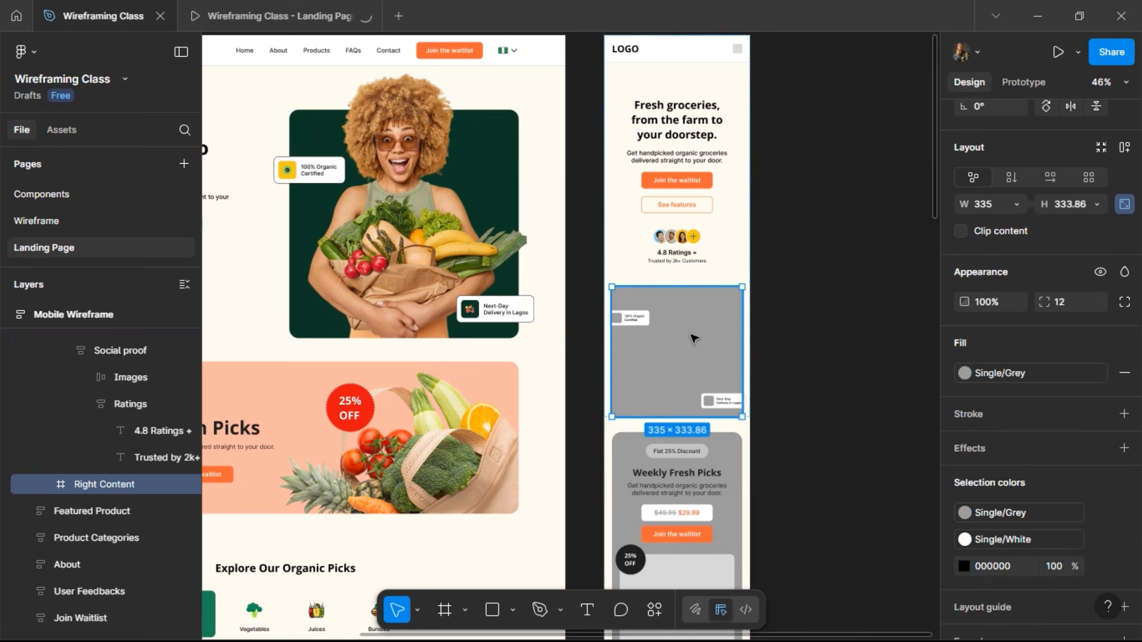
key("ctrl+shift+r")
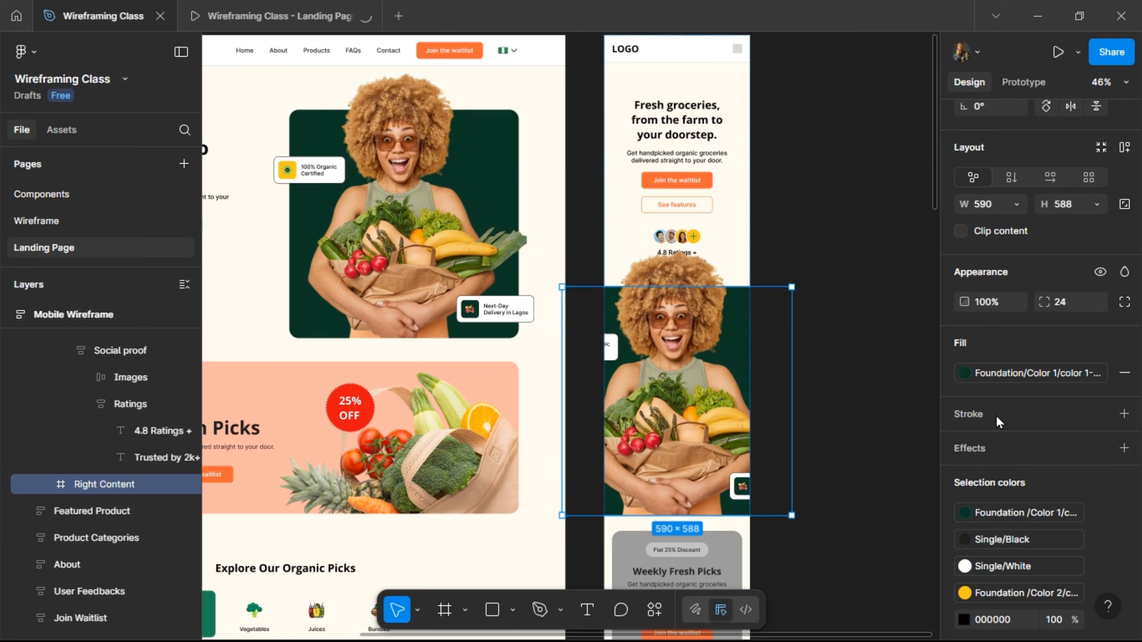
Step: Scale the mobile hero's Right Content frame proportionally to a width of 335
key("k")
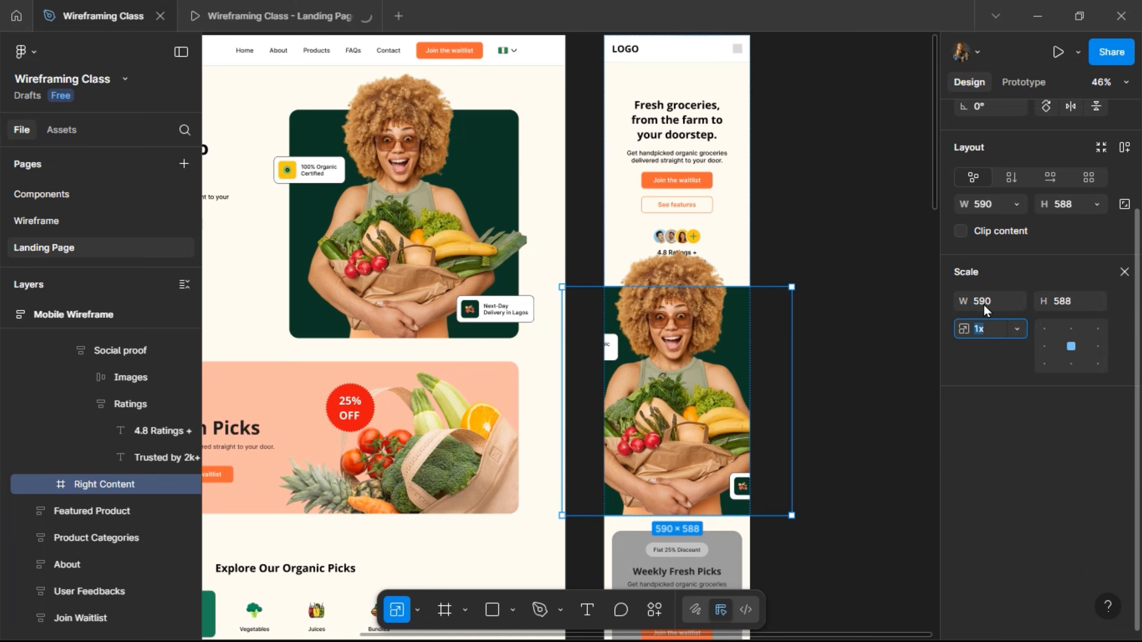
left_click(987, 302)
key("Return")
Step: Shift the "100% Organic Certified" badge on the mobile hero image 15 px to the right
scroll(661, 346, "up", 3)
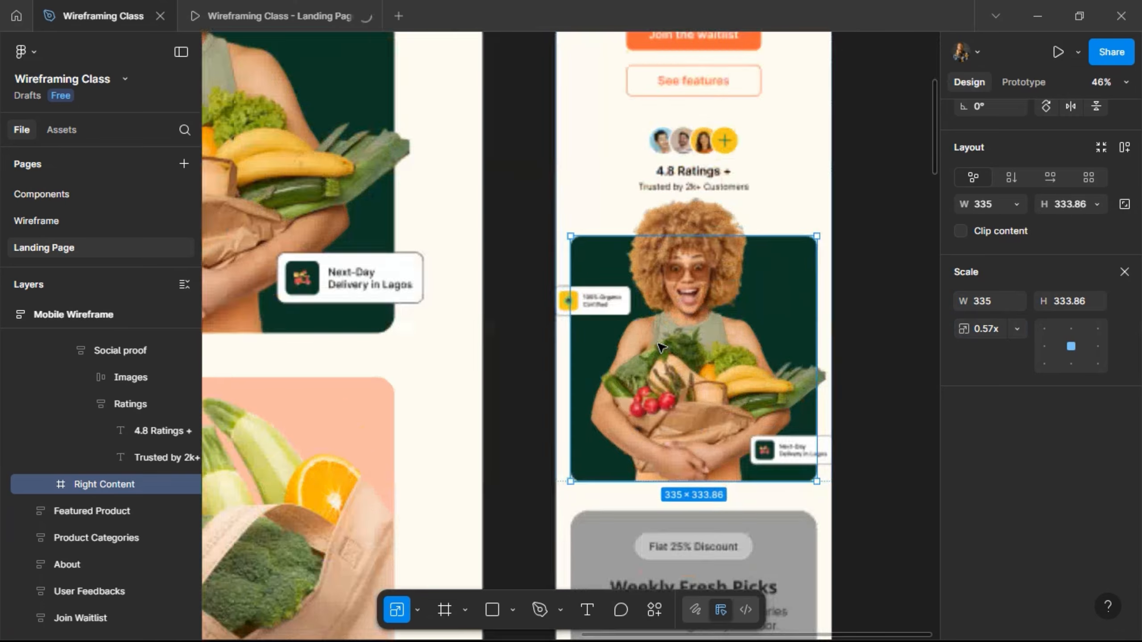
scroll(658, 343, "up", 1)
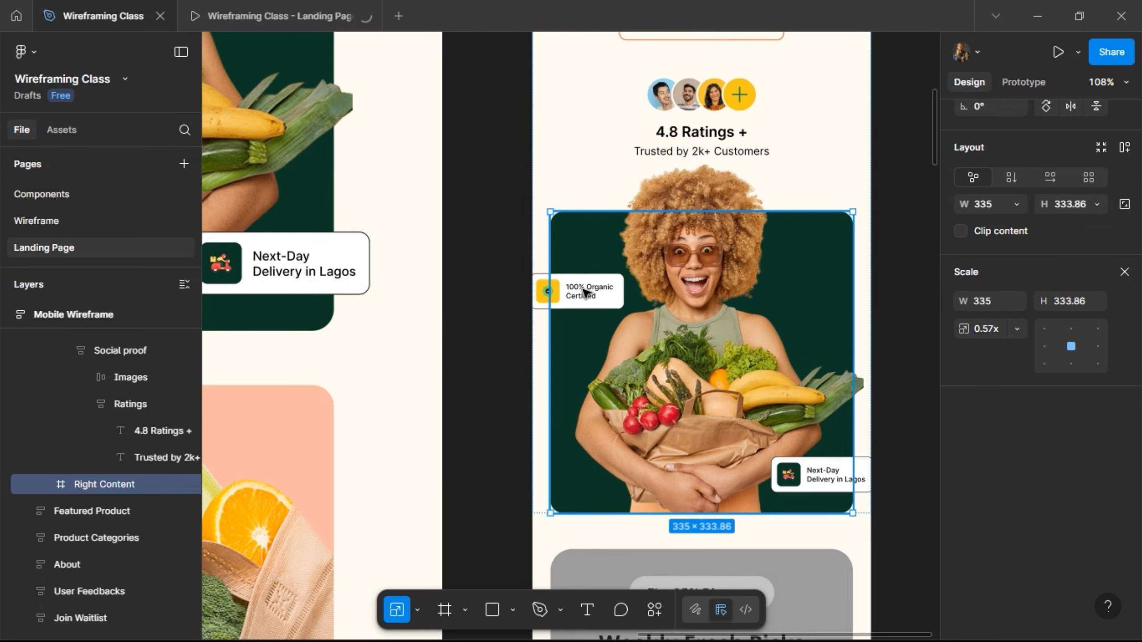
left_click(584, 292)
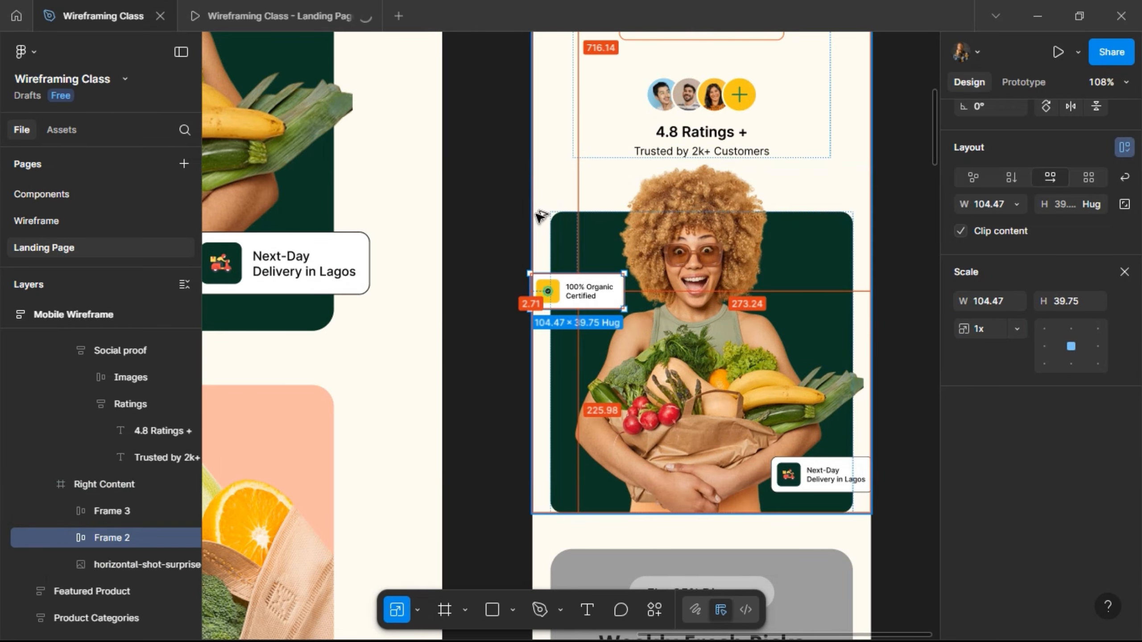
key("shift+Right")
key("shift+Right")
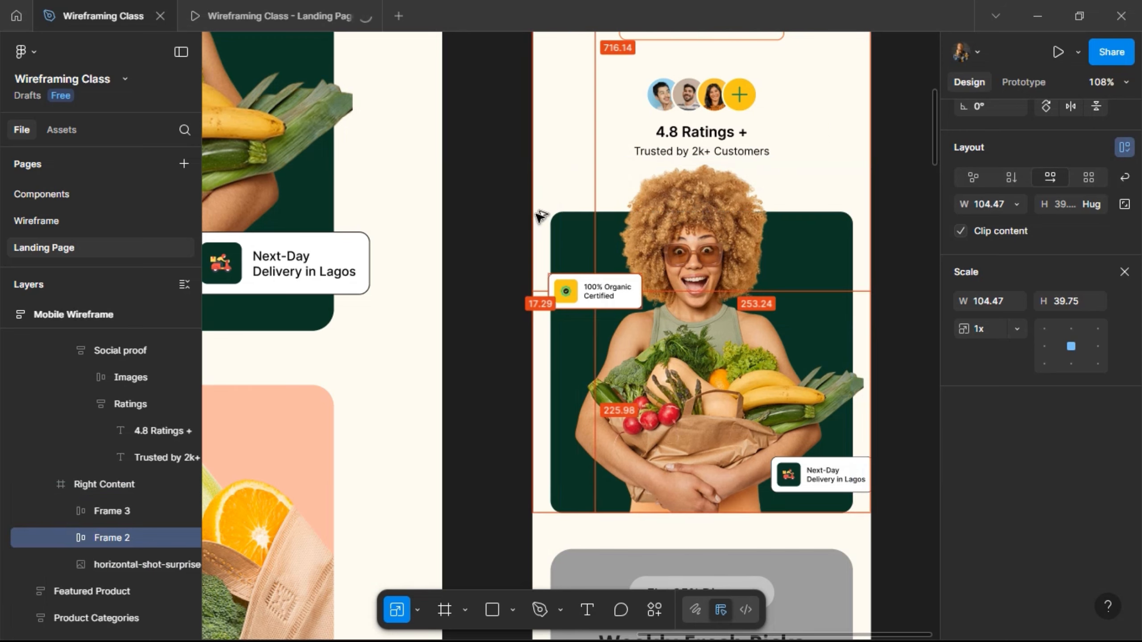
key("alt+Left")
key("alt+Left")
key("alt+Left")
key("alt+Left")
key("alt+Left")
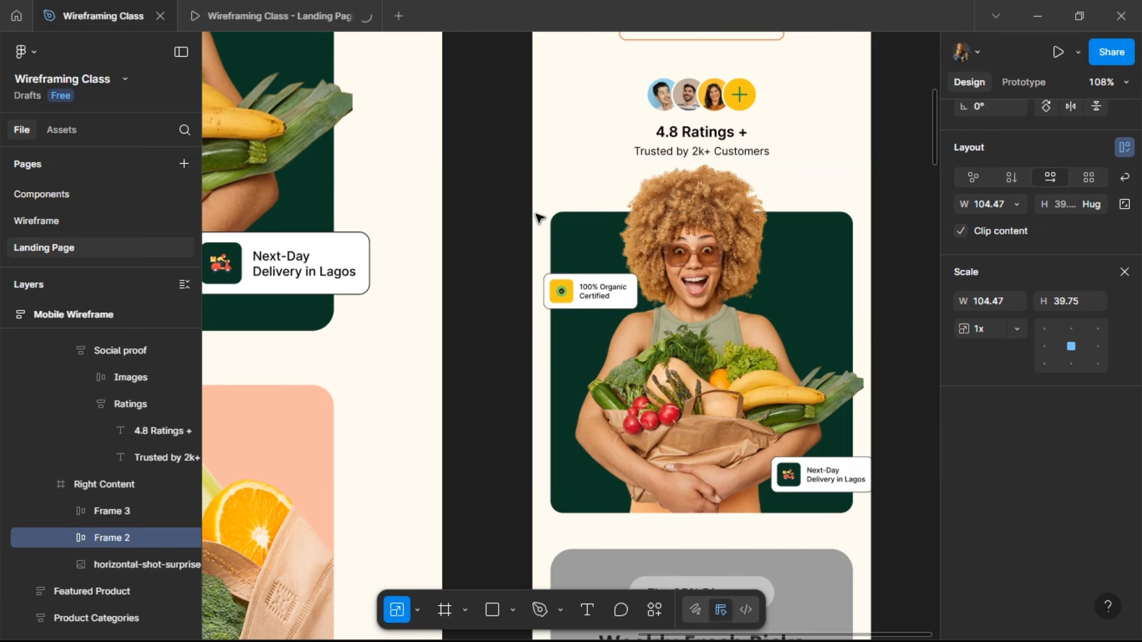
Step: Shift the "Next-Day Delivery in Lagos" badge on the mobile hero image 14 px to the left
left_click(819, 468)
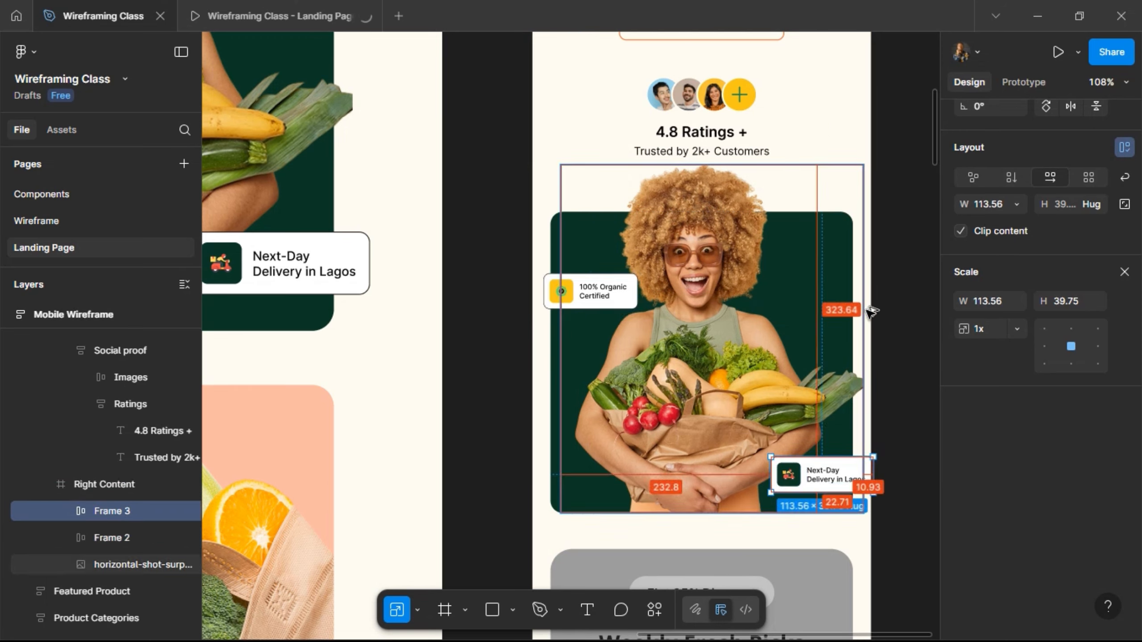
key("shift+Left")
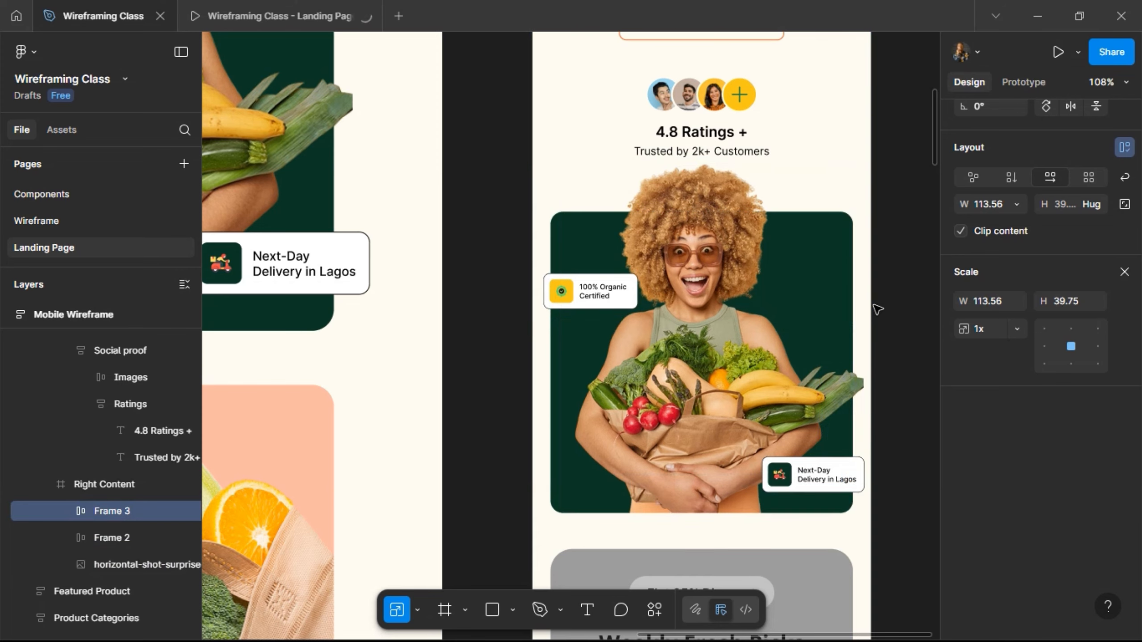
key("Left")
key("Left")
key("Left")
key("Left")
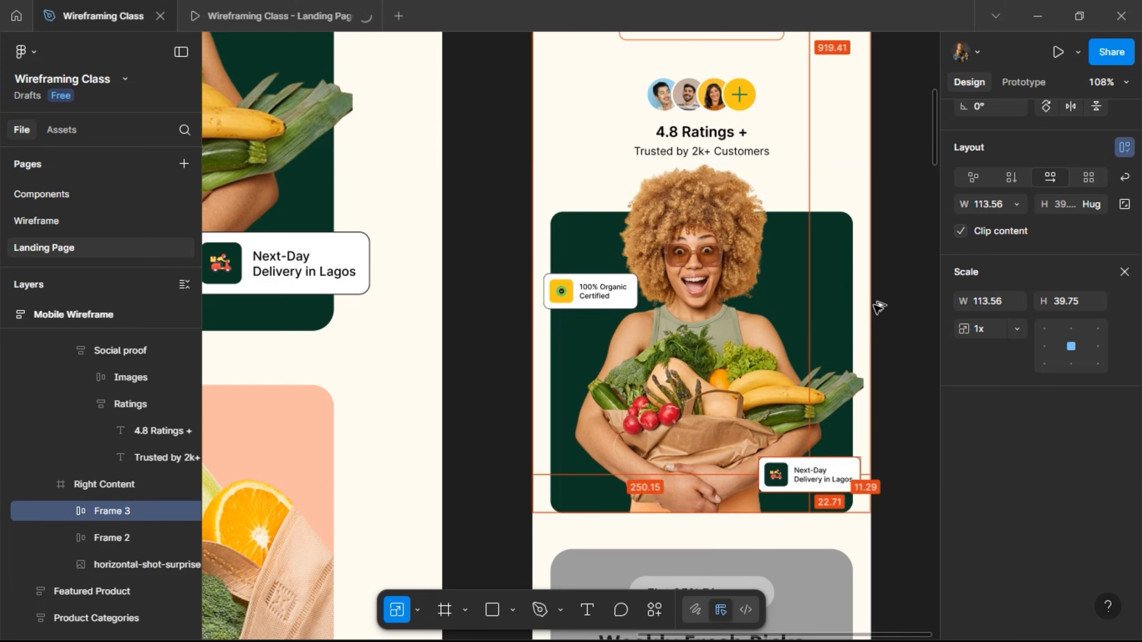
Step: Set the vertical gap between items in the mobile Herosection's auto layout to 80
scroll(876, 310, "down", 5)
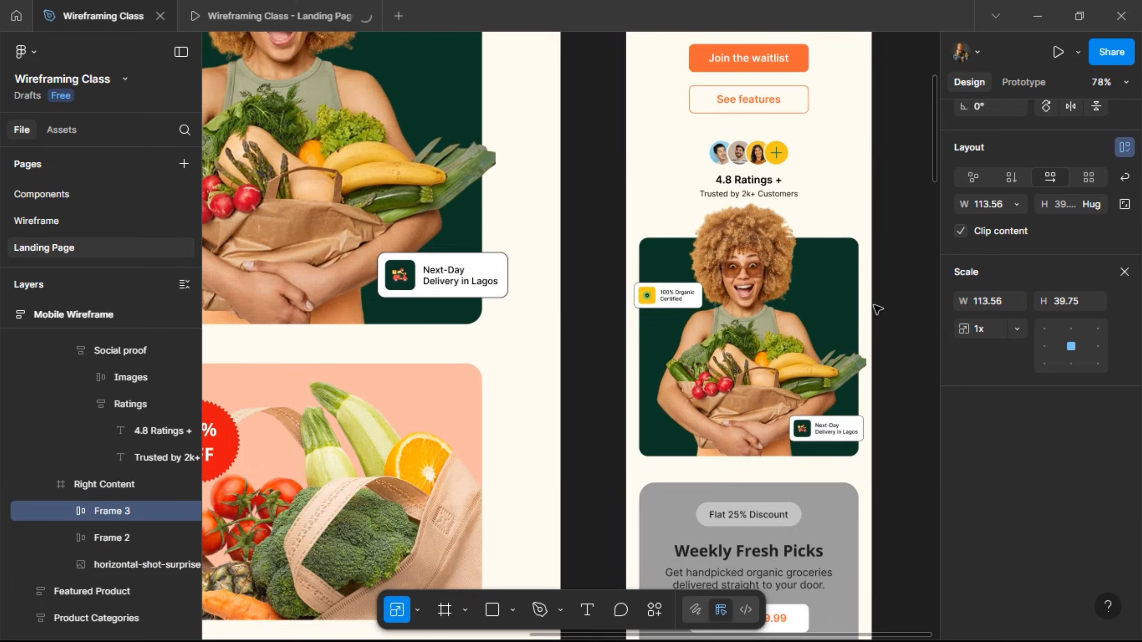
scroll(870, 311, "right", 4)
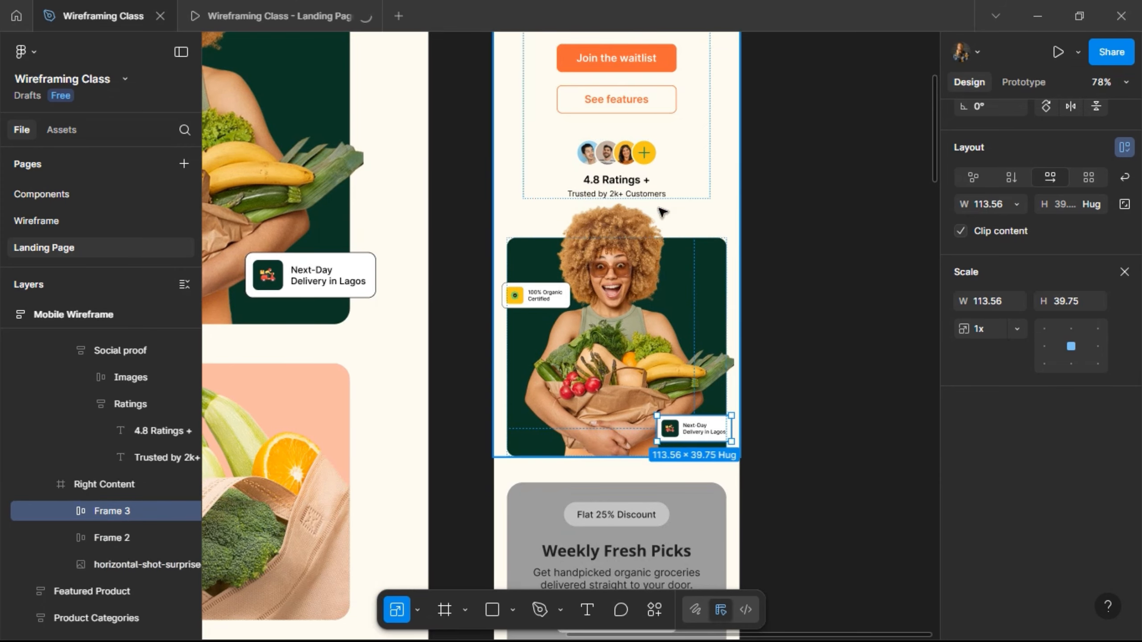
scroll(704, 211, "down", 4)
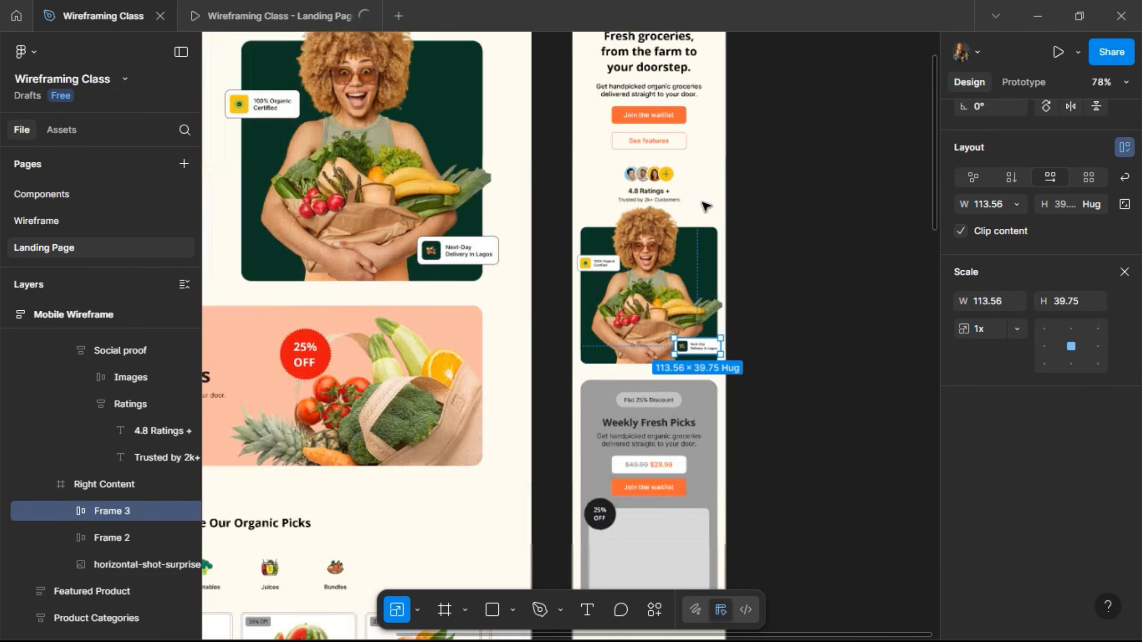
left_click(722, 161)
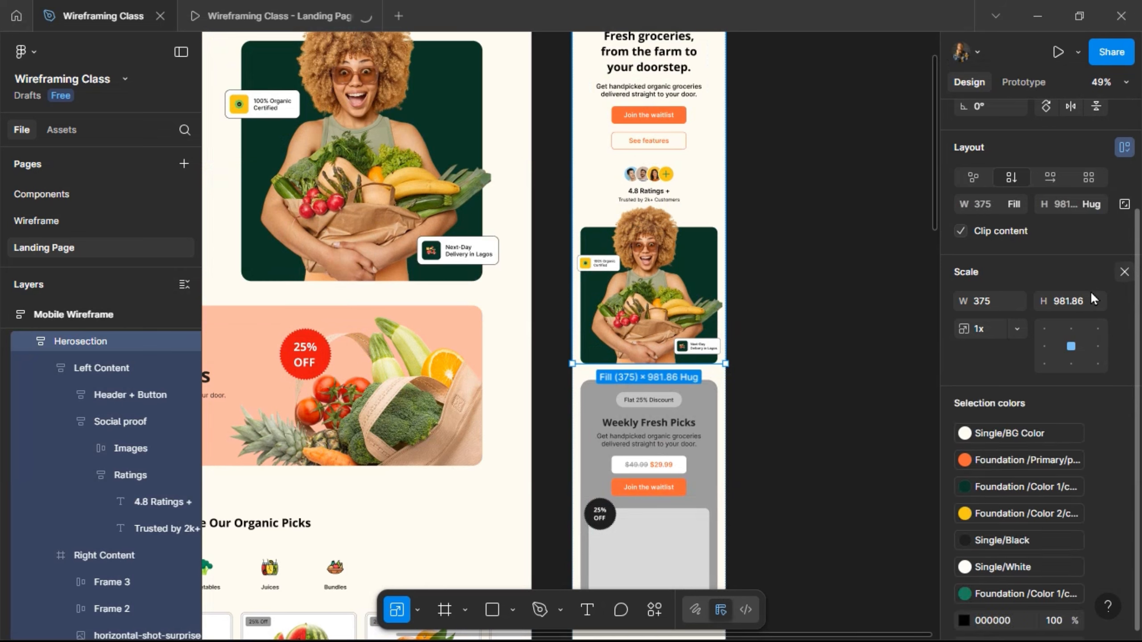
key("v")
left_click(1069, 239)
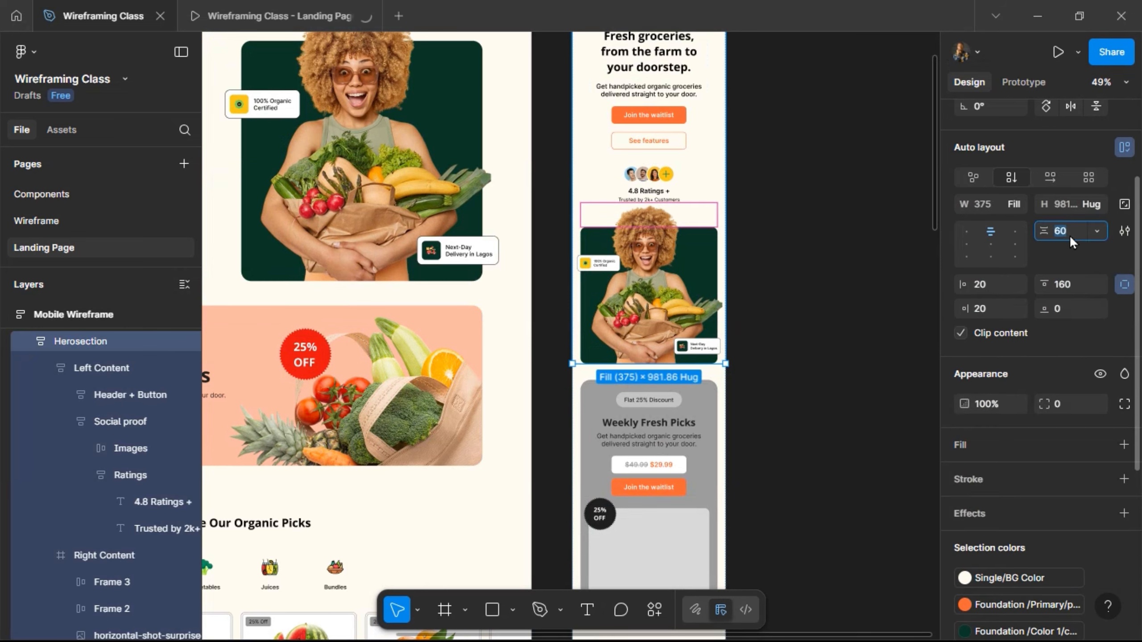
type("80")
key("Return")
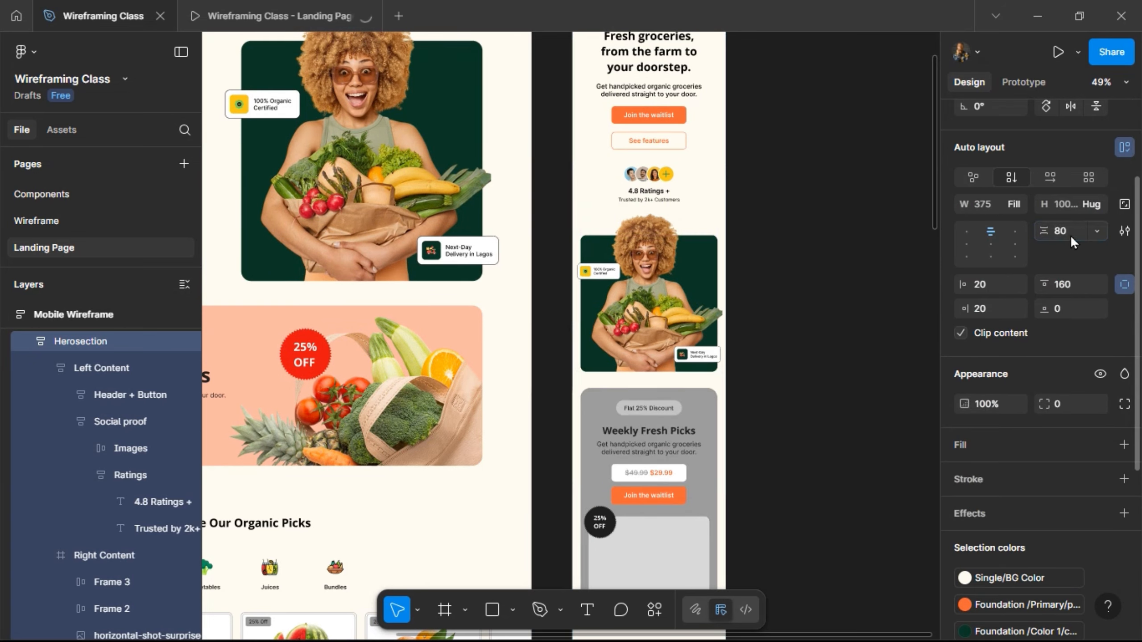
Step: Review the mobile hero section and compare the grey Weekly Fresh Picks banner with its desktop counterpart
scroll(758, 201, "up", 2)
scroll(759, 201, "up", 5)
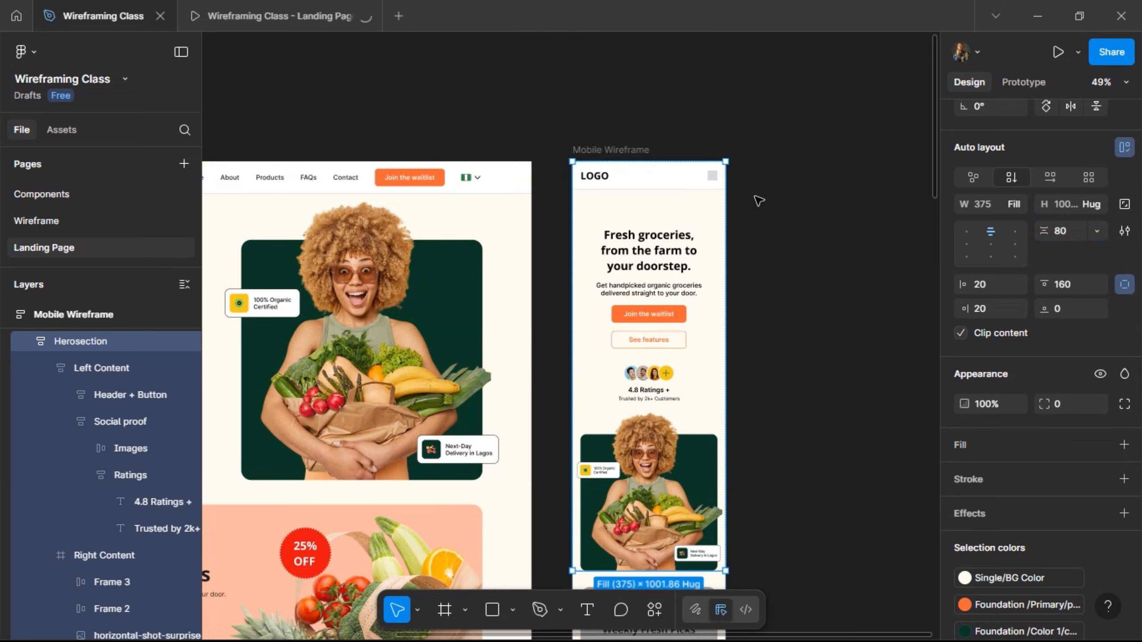
scroll(759, 201, "down", 5)
scroll(759, 202, "down", 6)
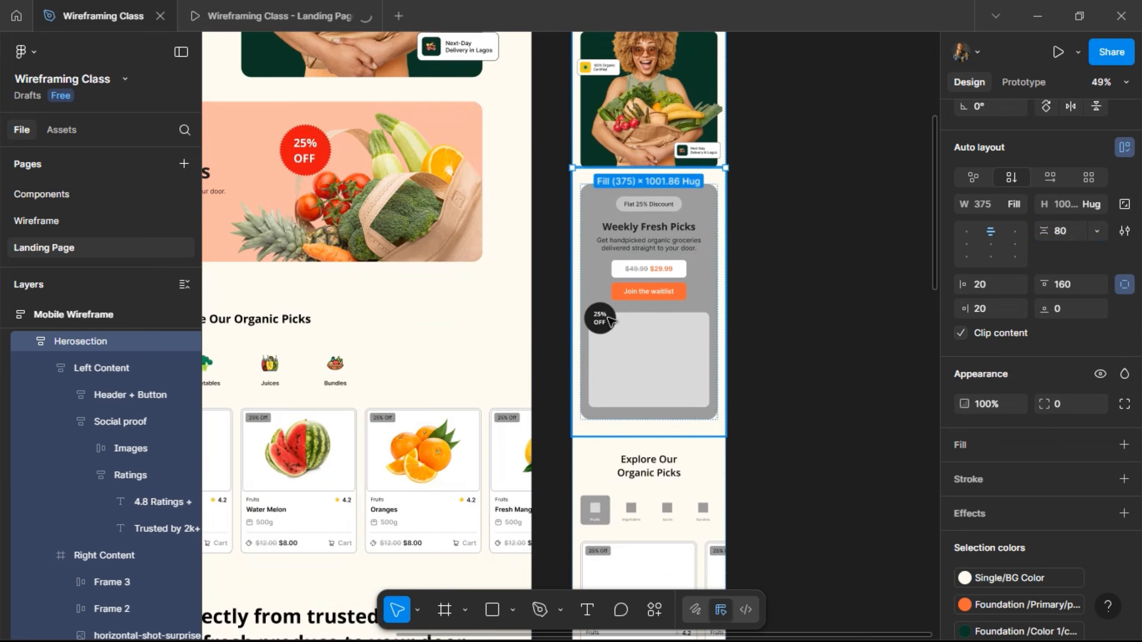
scroll(741, 291, "up", 3)
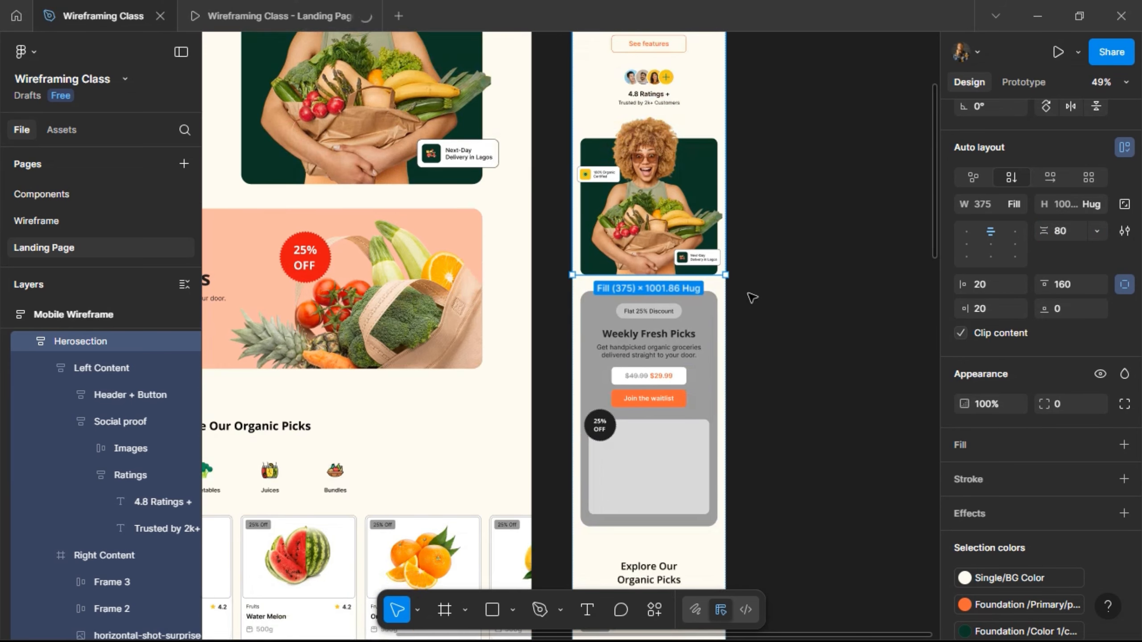
scroll(752, 299, "down", 3)
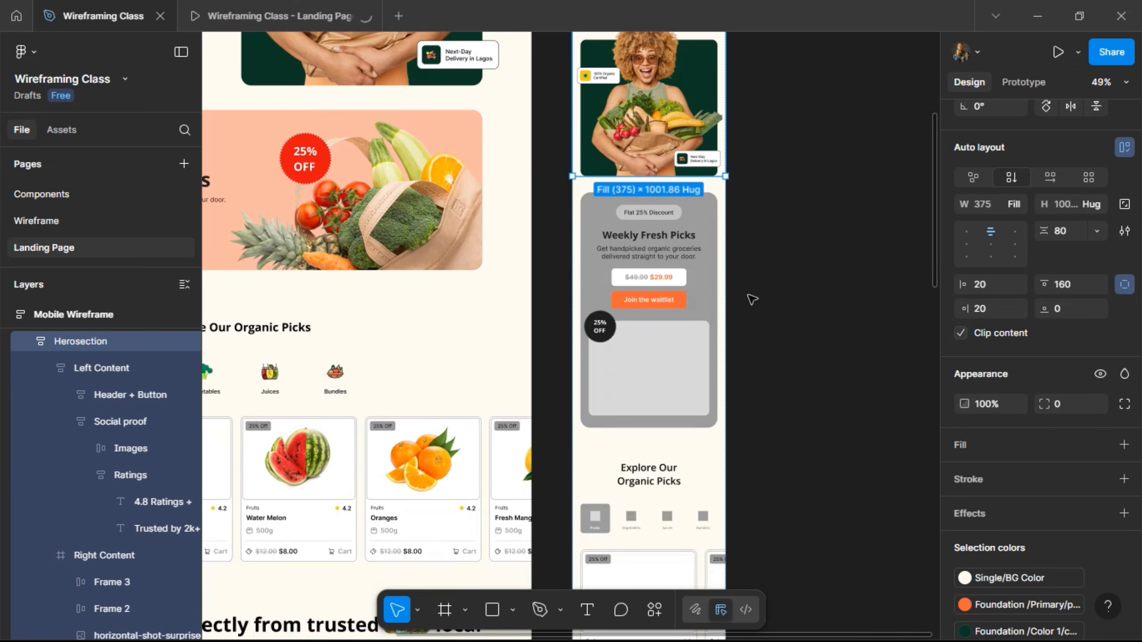
left_click(406, 254)
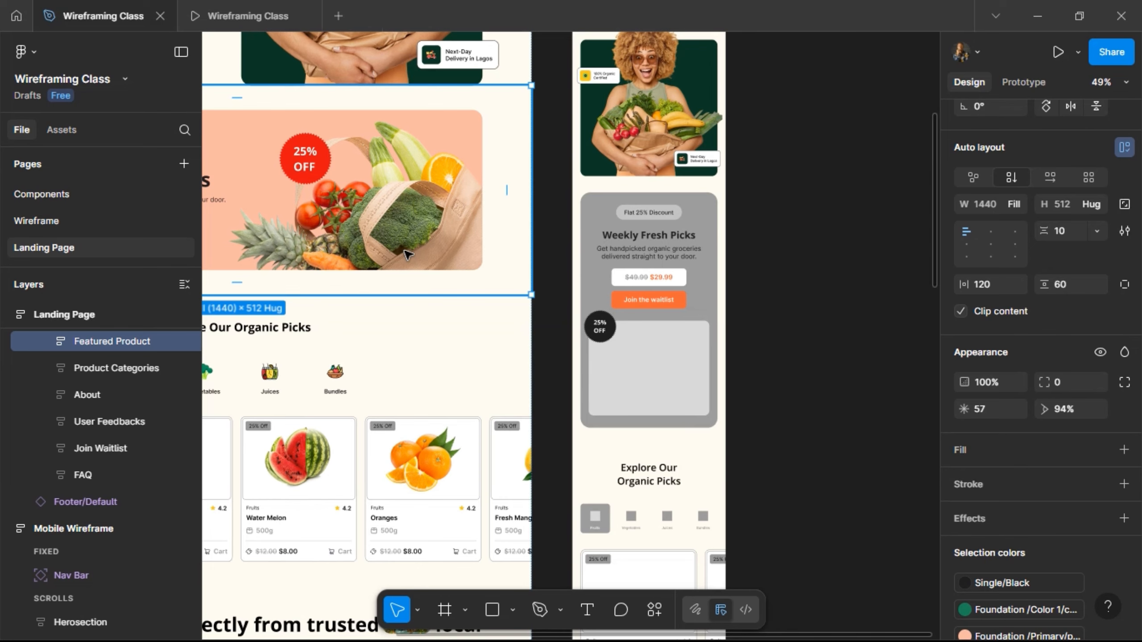
scroll(406, 255, "left", 5)
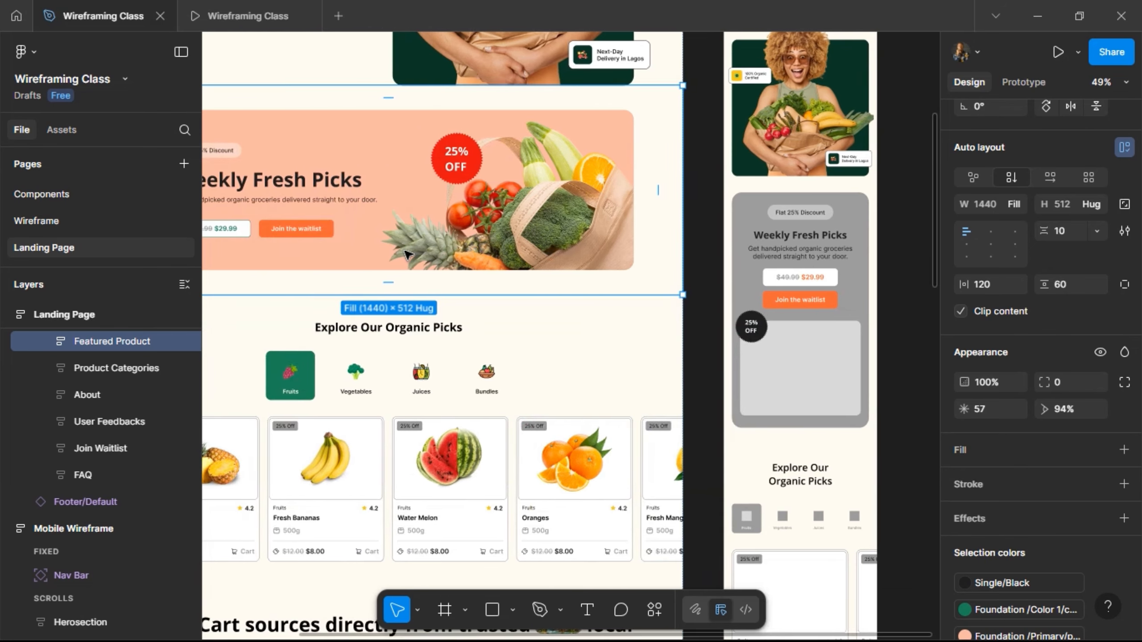
scroll(407, 255, "right", 5)
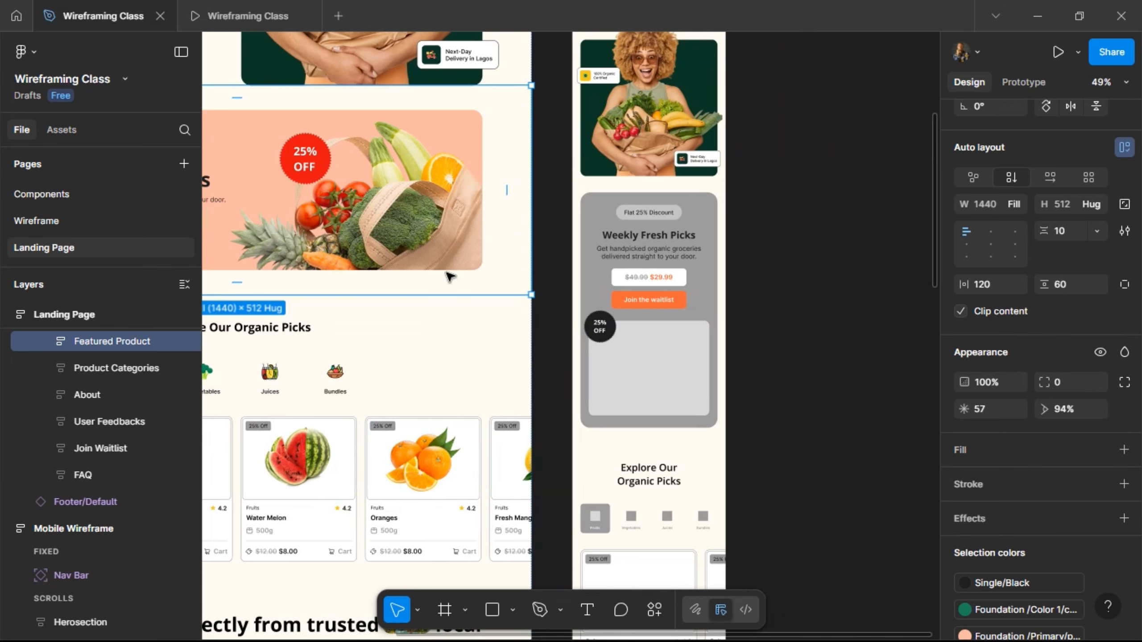
Step: Apply the desktop banner's Foundation/Primary/primary-200 colour style as the mobile Featured Product banner's fill and compare the two fills
left_click(612, 258)
double_click(612, 258)
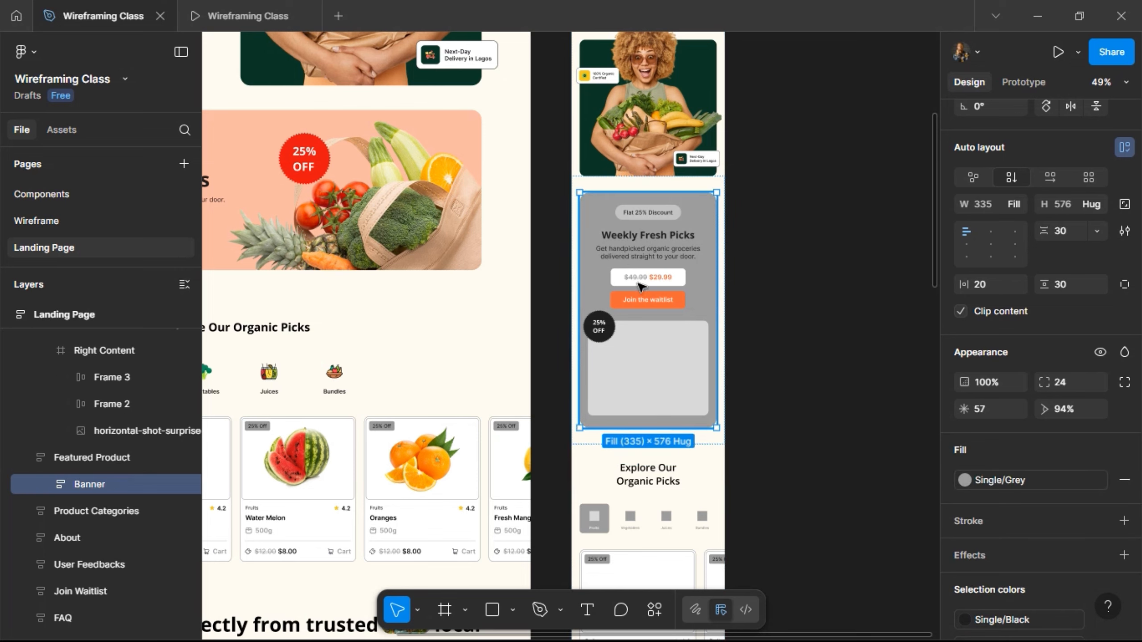
left_click(964, 480)
left_click(835, 601)
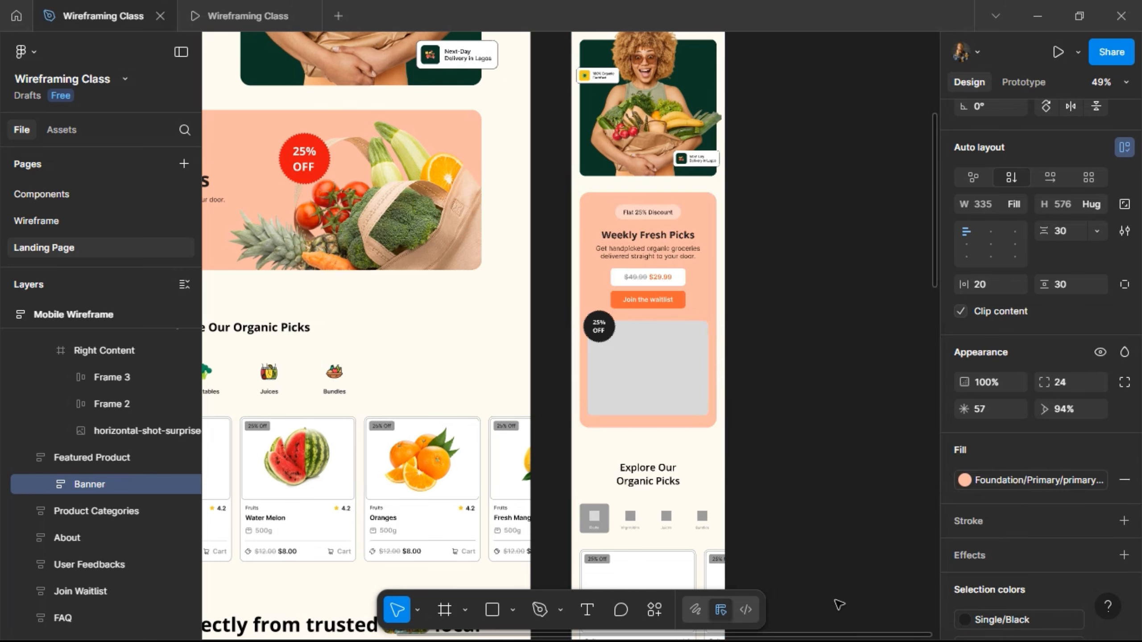
left_click(834, 438)
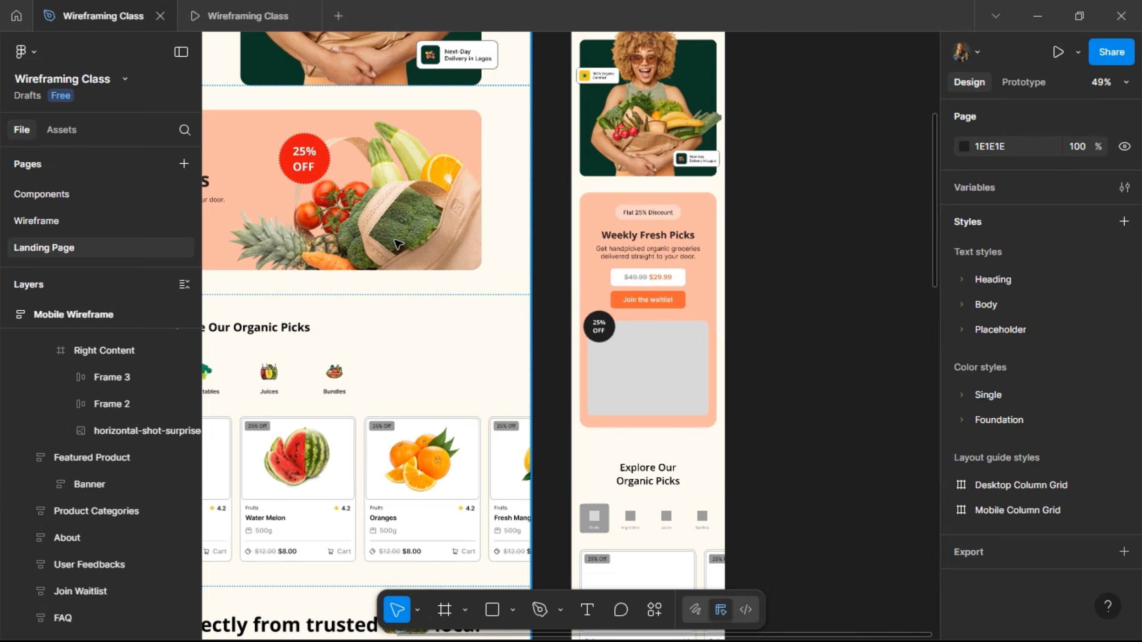
left_click(397, 243)
left_click(397, 243)
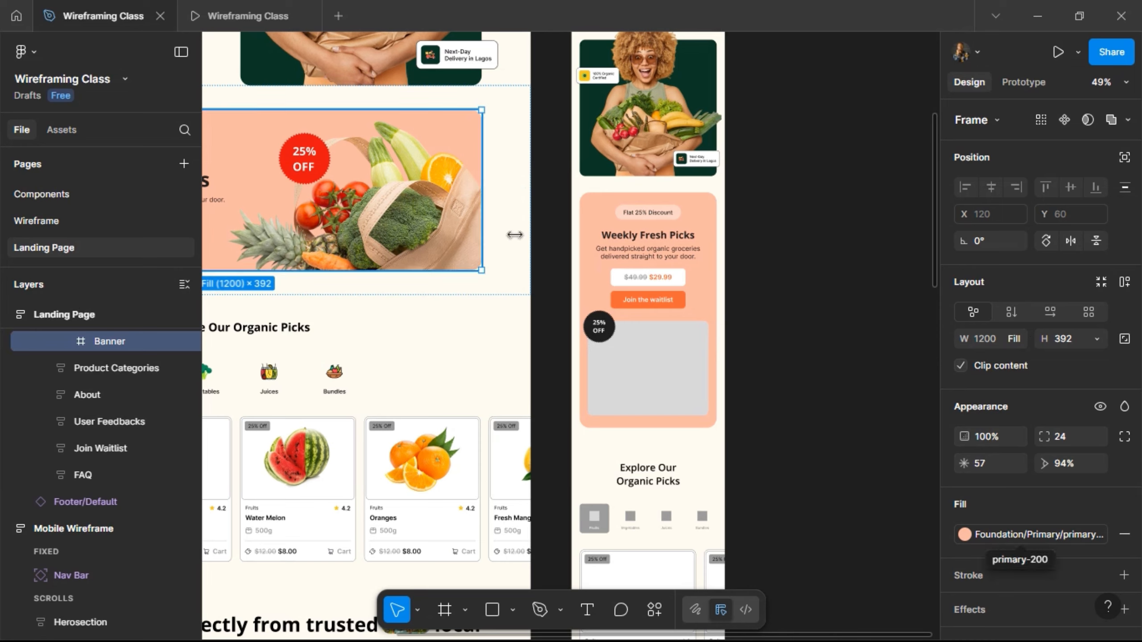
Step: Copy the fill colour code E61212 from the star shape in the desktop banner's 25% OFF seal
double_click(321, 171)
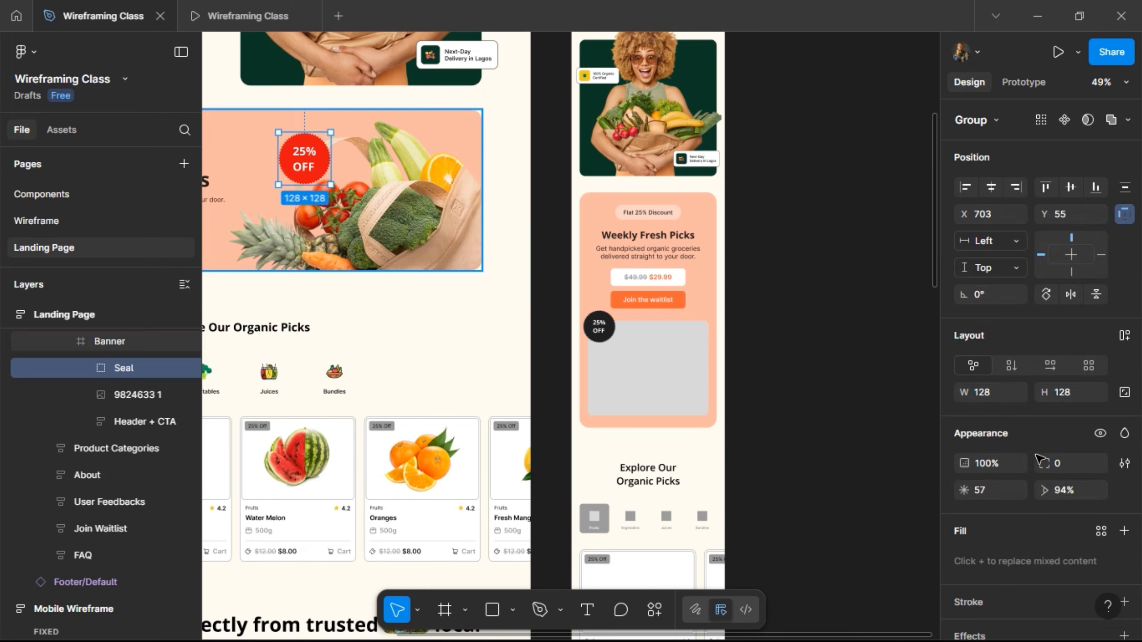
key("Return")
key("Return")
left_click(1013, 306)
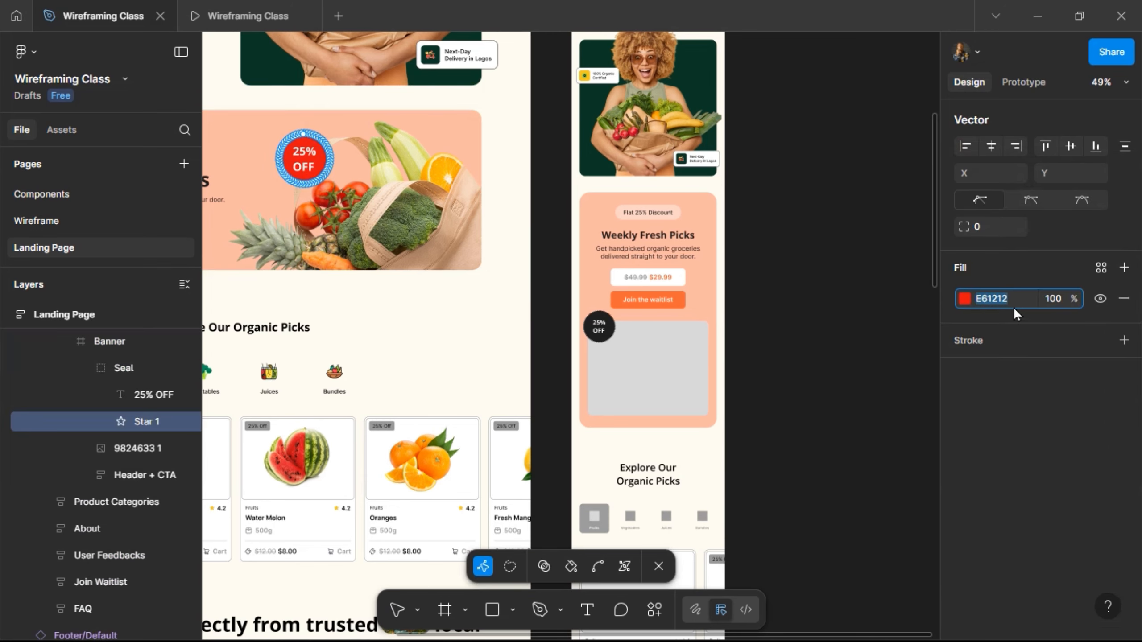
left_click(598, 331)
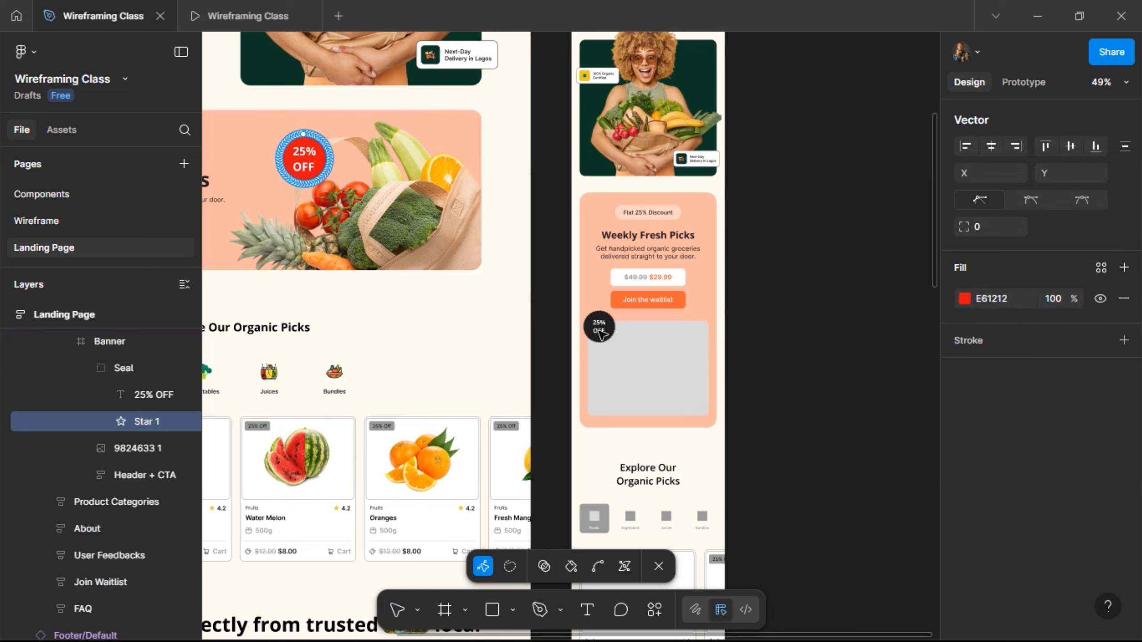
key("Escape")
Step: Detach the Single/Black style from the star in the mobile banner's 25% OFF seal and set its fill to E61212
left_click(598, 333)
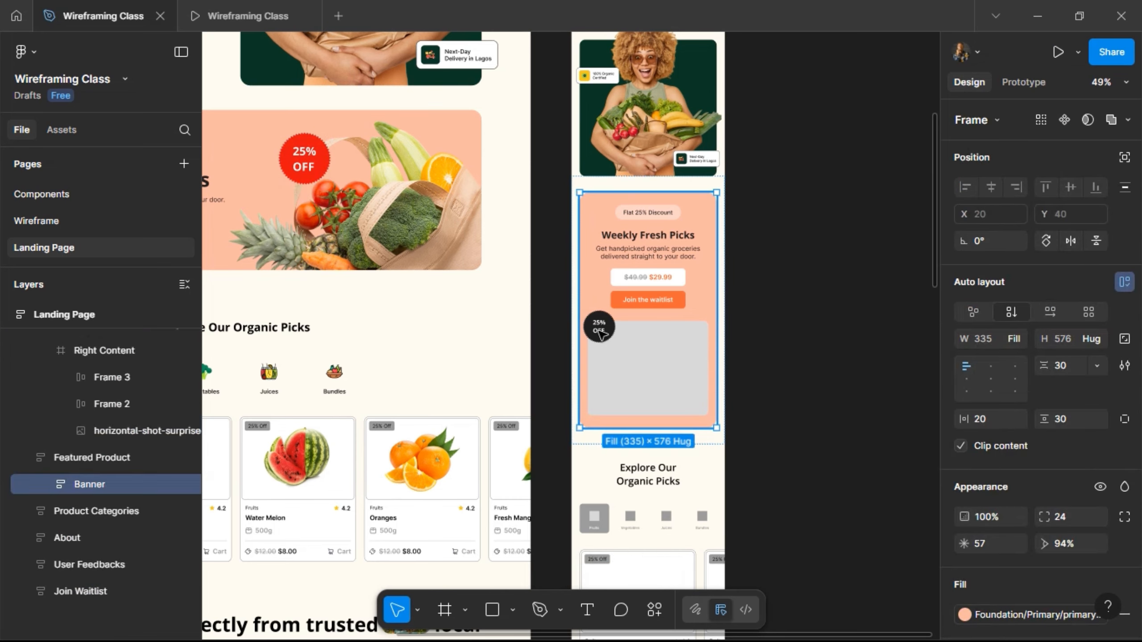
left_click(598, 333)
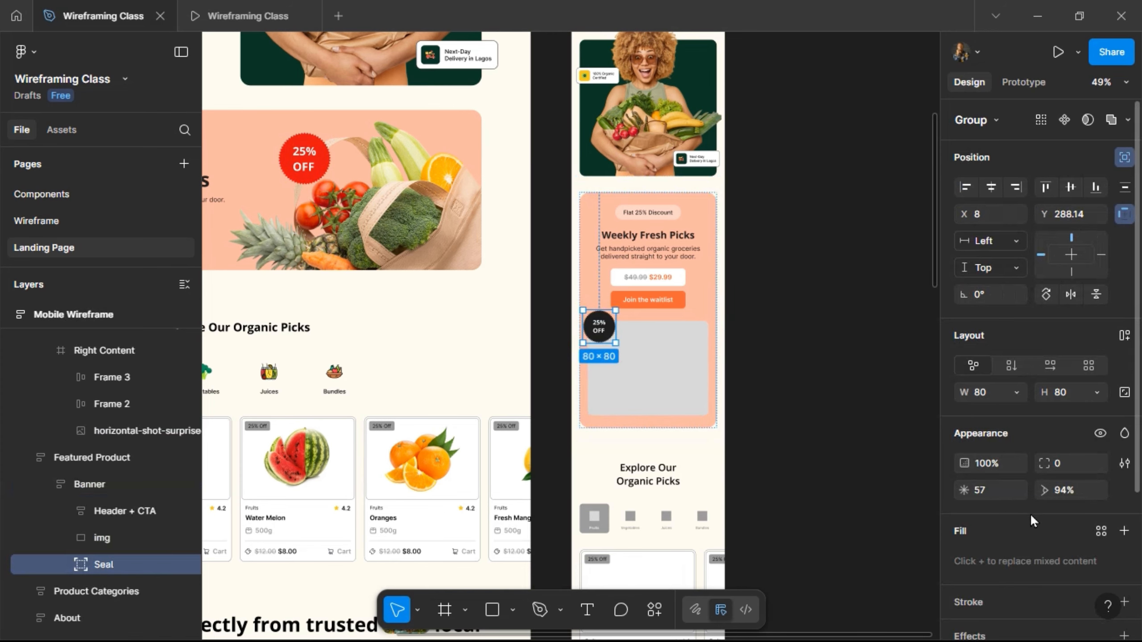
scroll(1029, 514, "down", 3)
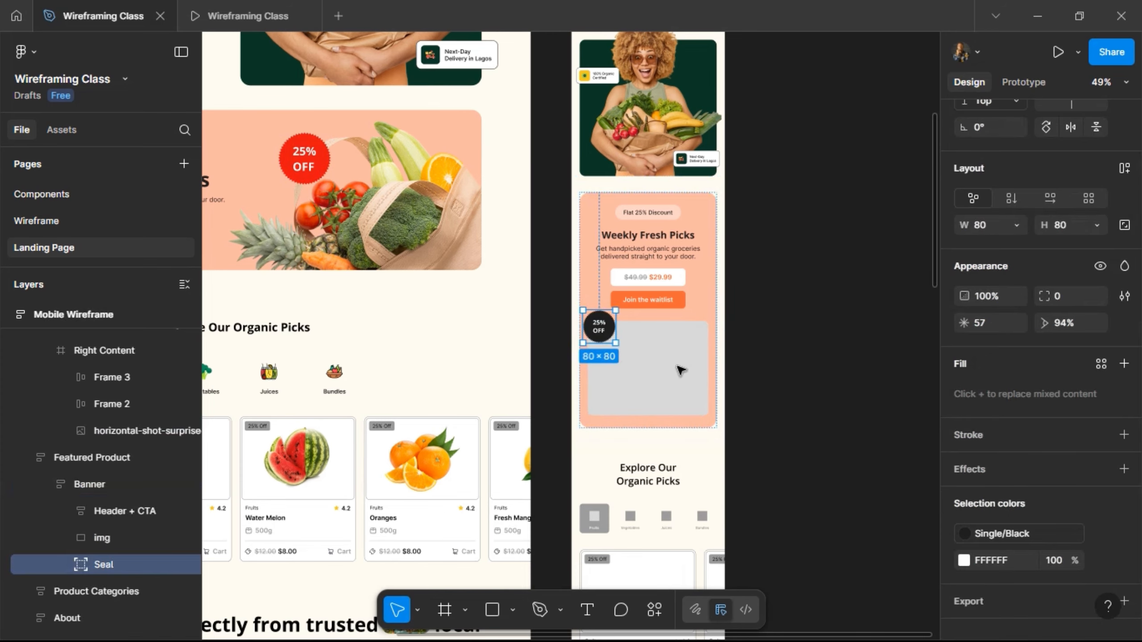
left_click(68, 566)
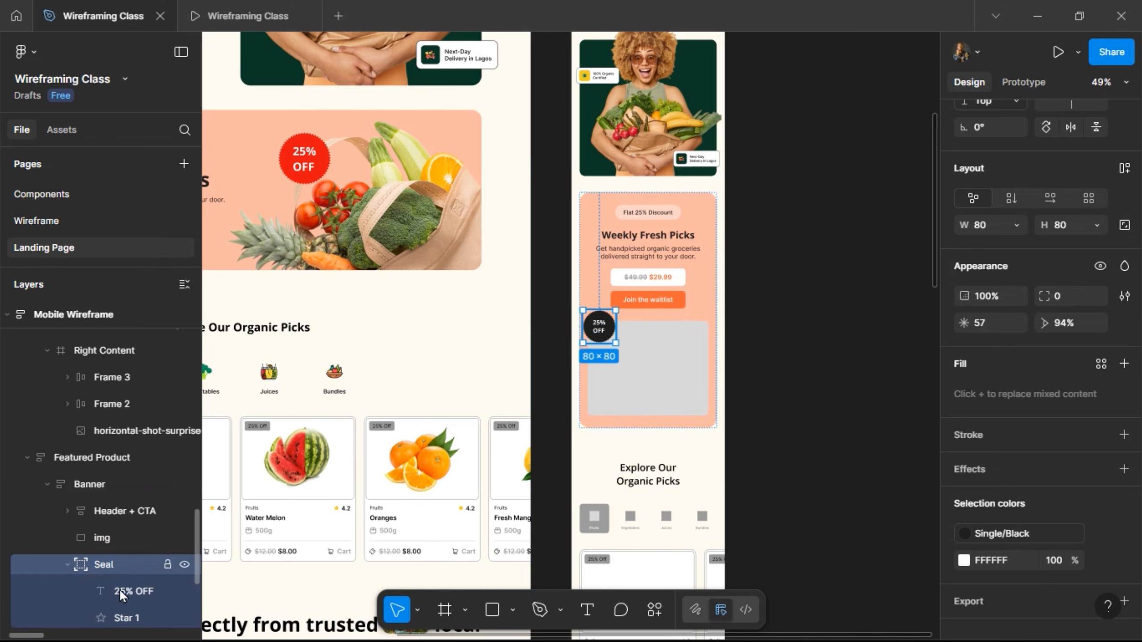
left_click(128, 612)
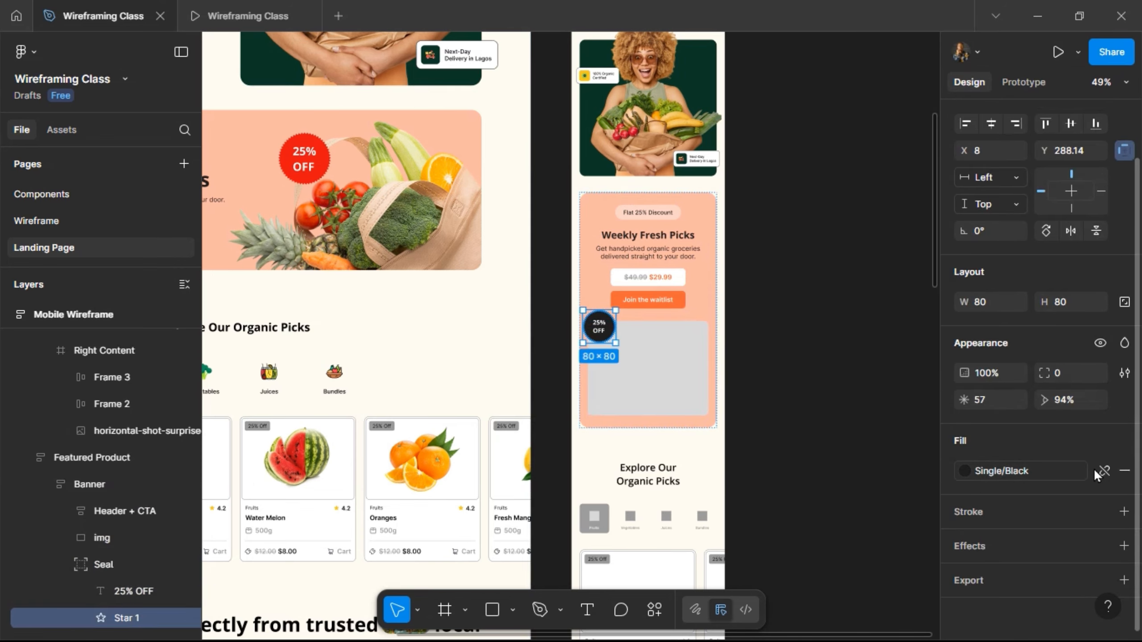
left_click(1101, 470)
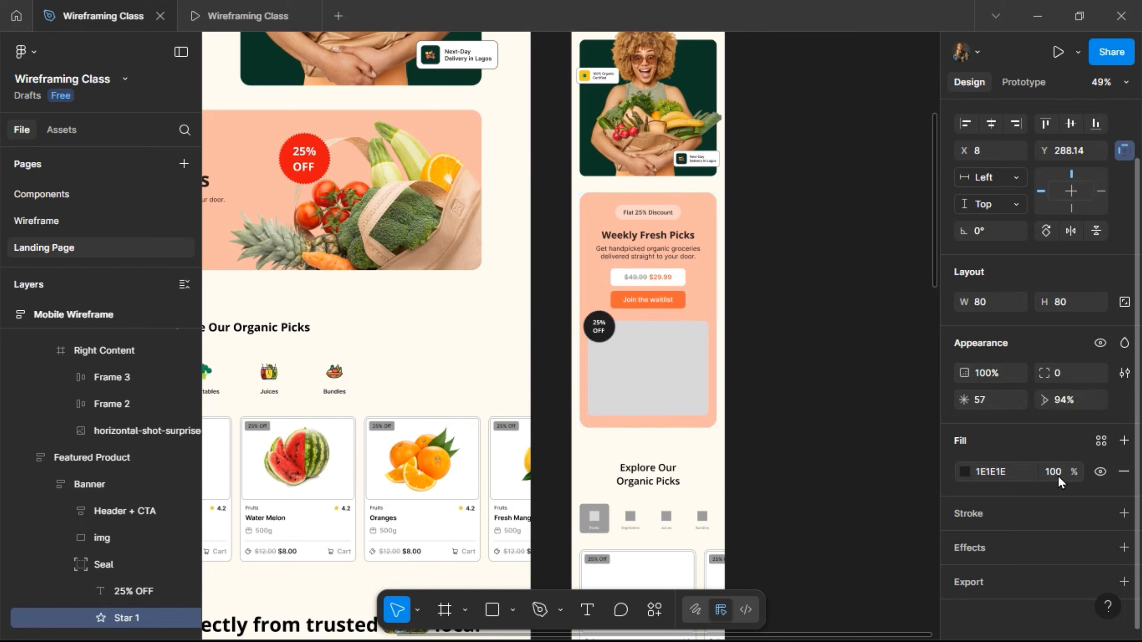
left_click(1015, 469)
type("E61212")
key("Return")
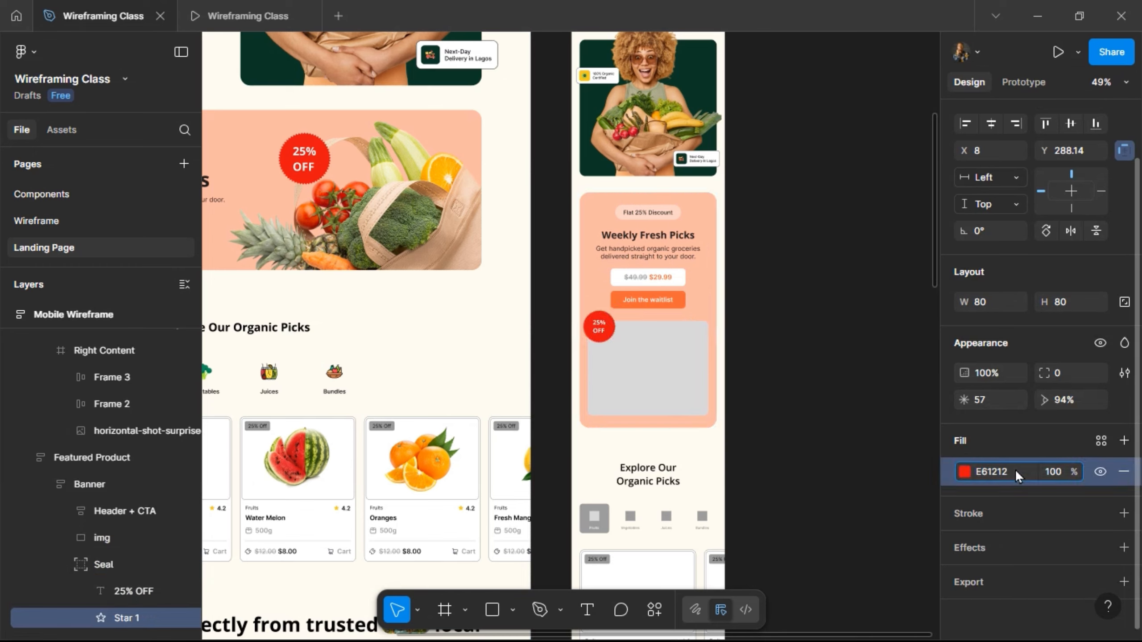
Step: Copy the desktop banner's grocery bag image and replace the grey img placeholder in the mobile banner with it
left_click(670, 388)
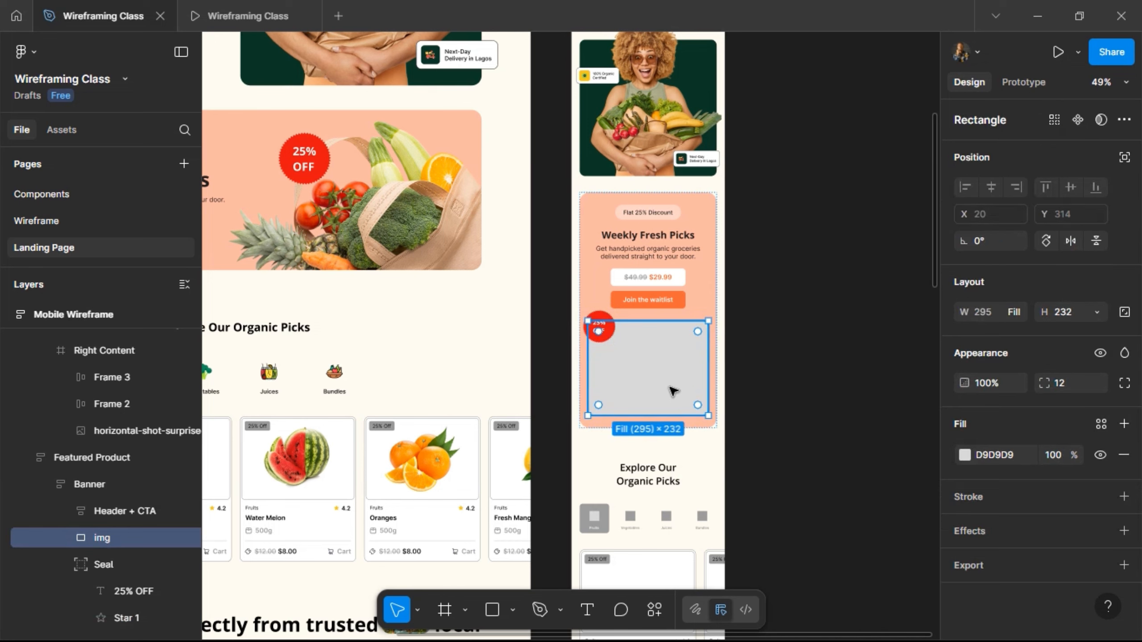
left_click(380, 209)
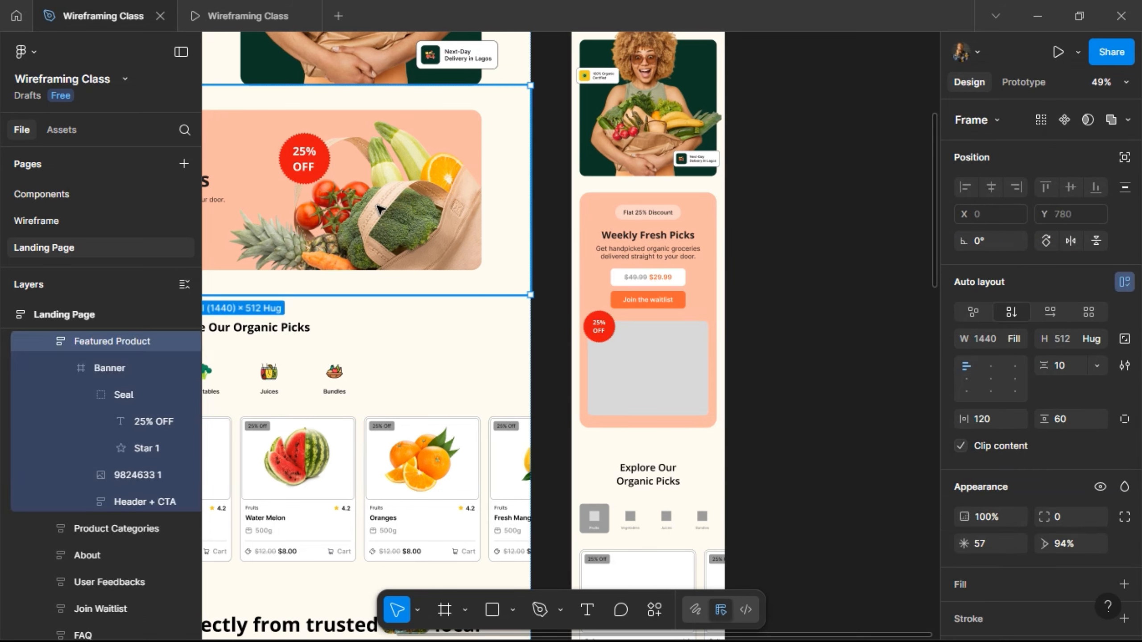
left_click(380, 209)
left_click(380, 209)
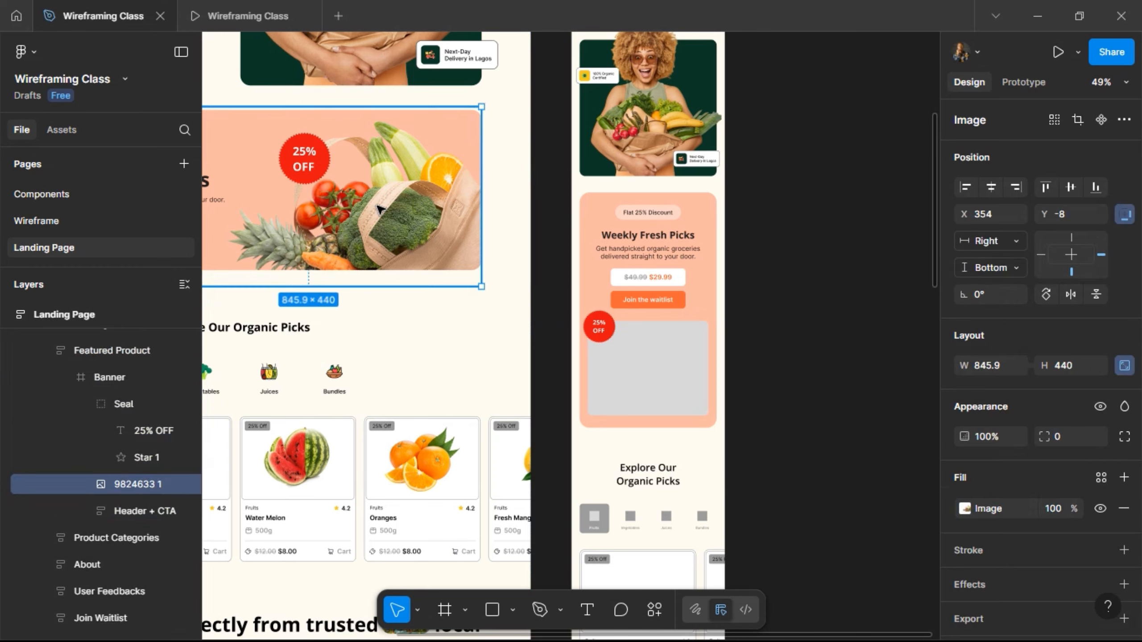
double_click(380, 209)
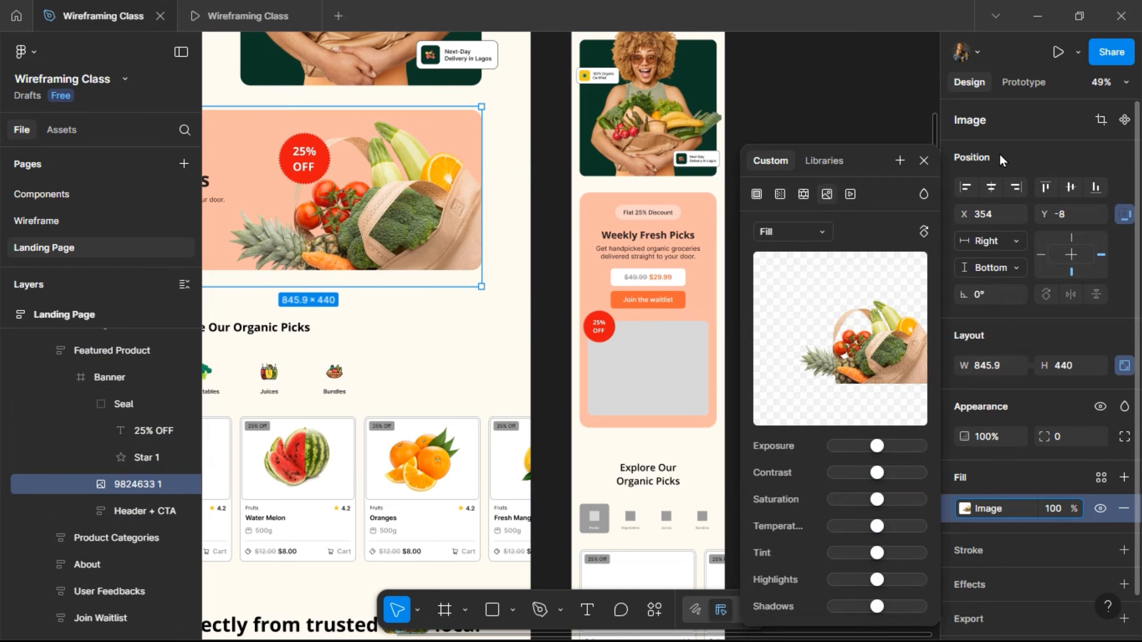
left_click(922, 162)
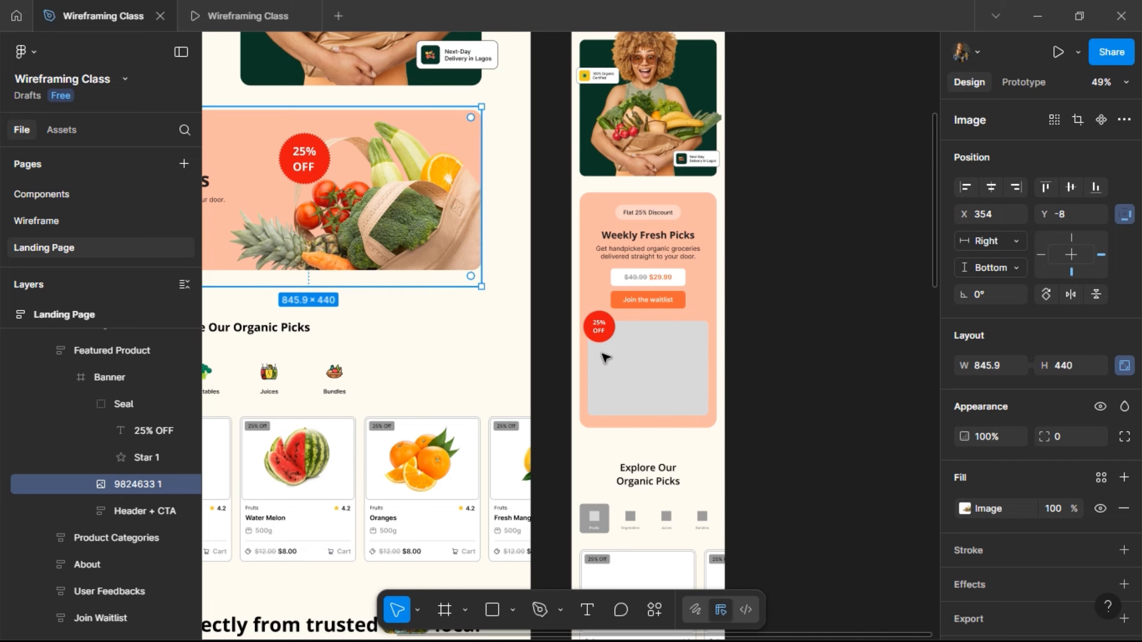
left_click(652, 368)
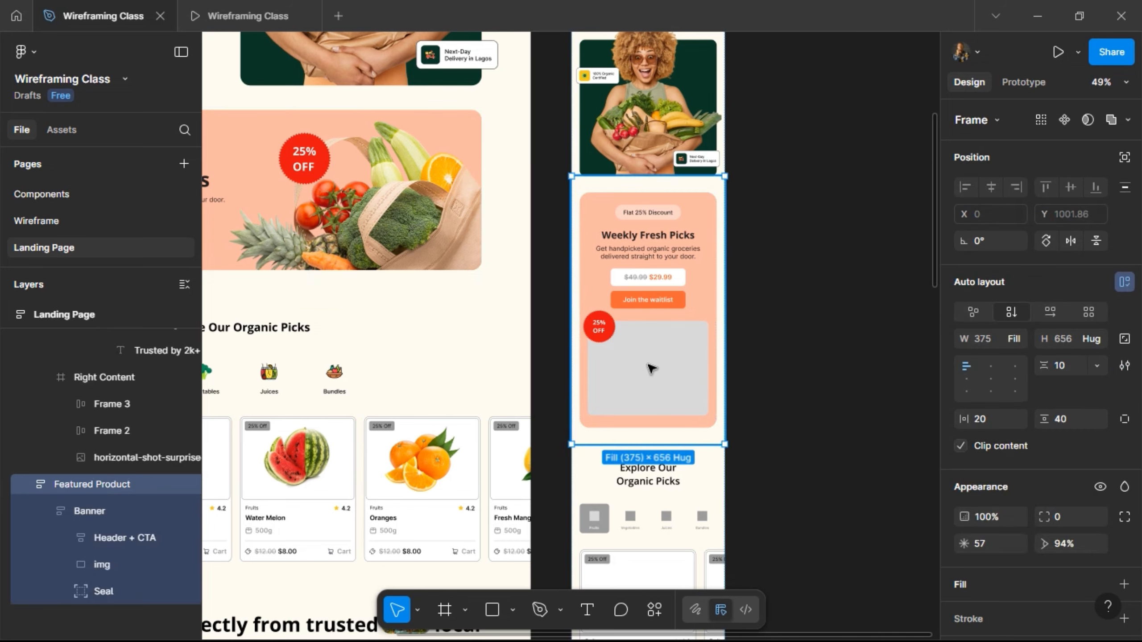
left_click(652, 368)
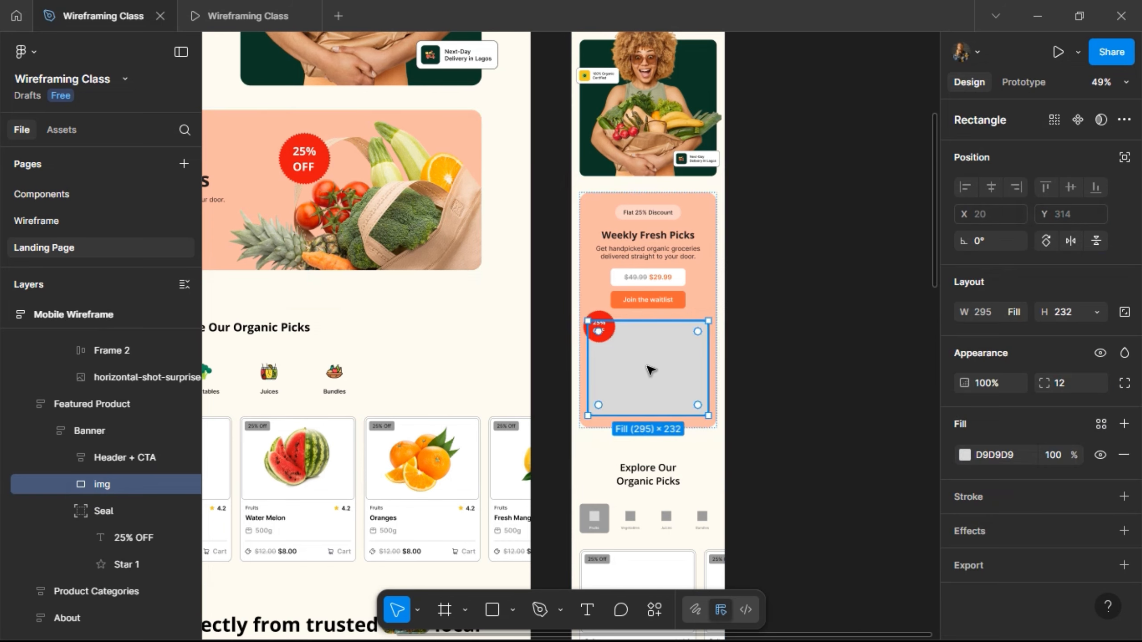
key("ctrl+shift+r")
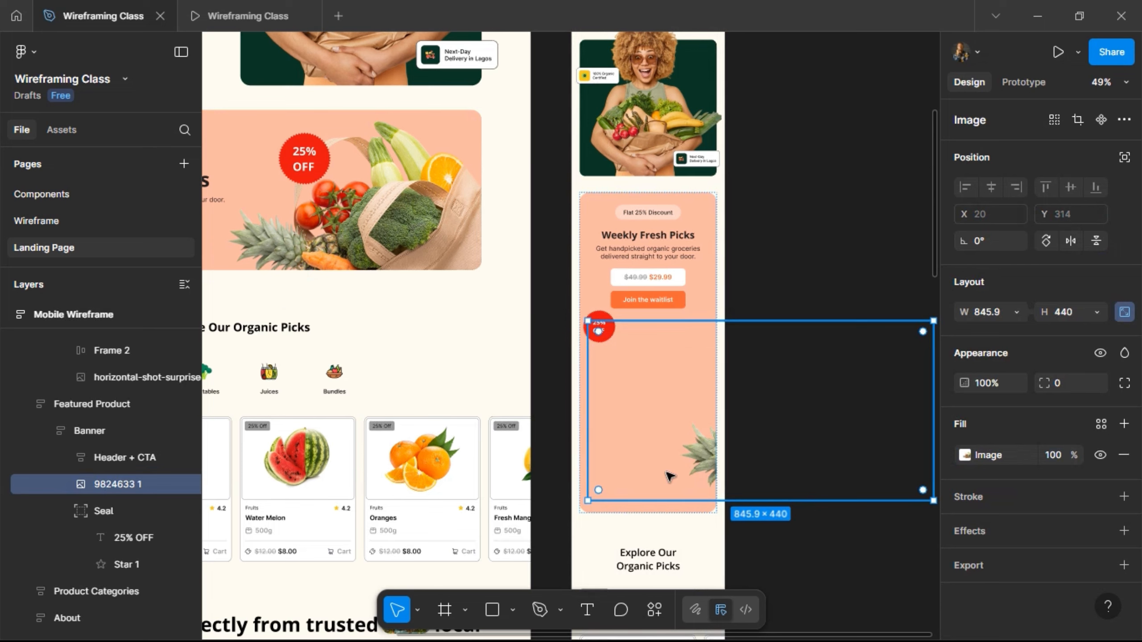
Step: Align the mobile Featured Product banner's contents to the top centre of its auto layout
left_click(583, 280)
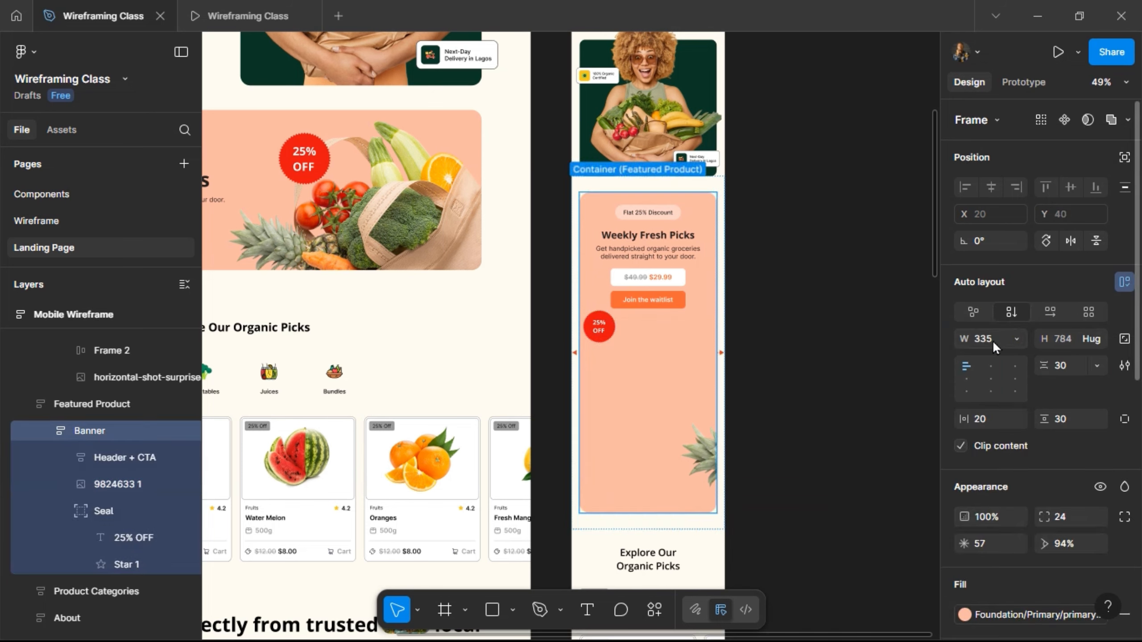
left_click(989, 363)
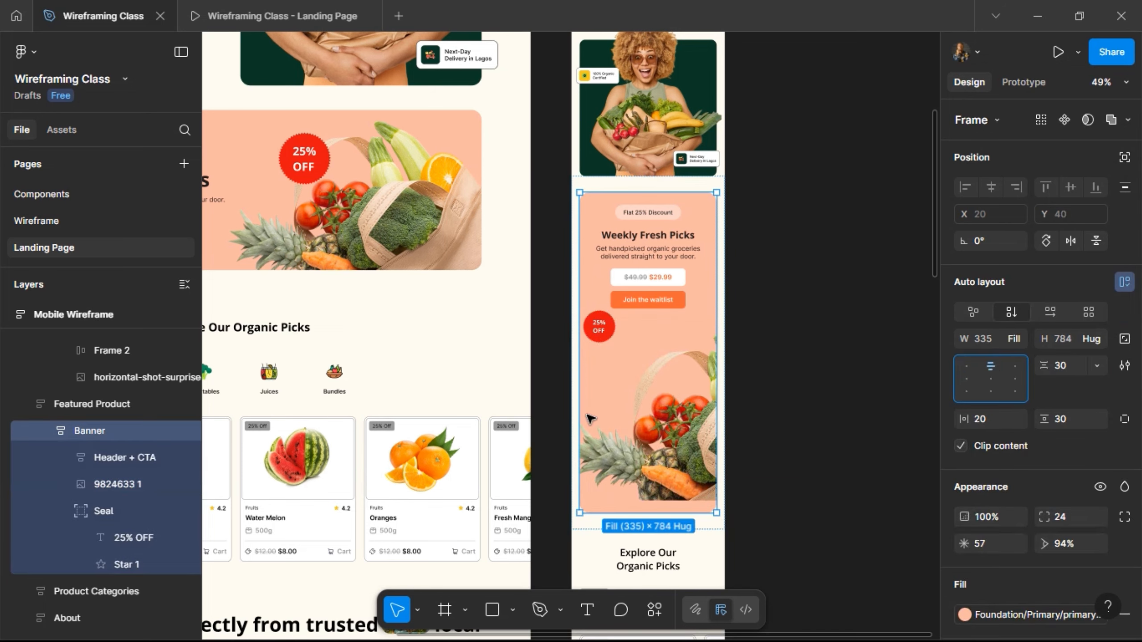
left_click(649, 358)
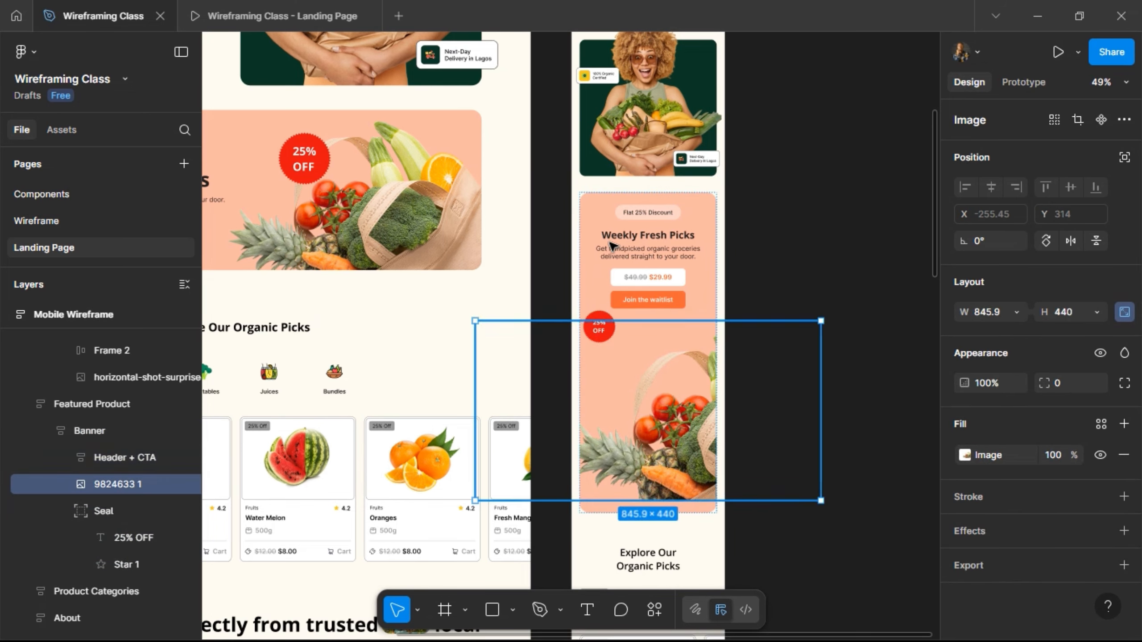
Step: Give the mobile Featured Product banner individual padding values and set its bottom padding to 0
left_click(649, 472)
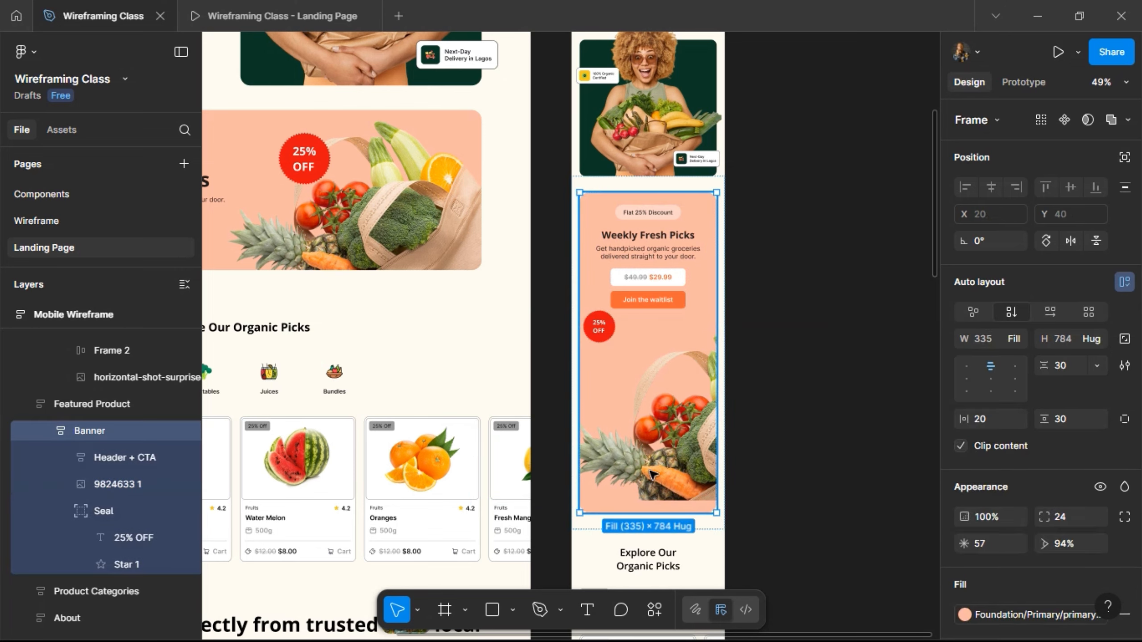
left_click(1125, 419)
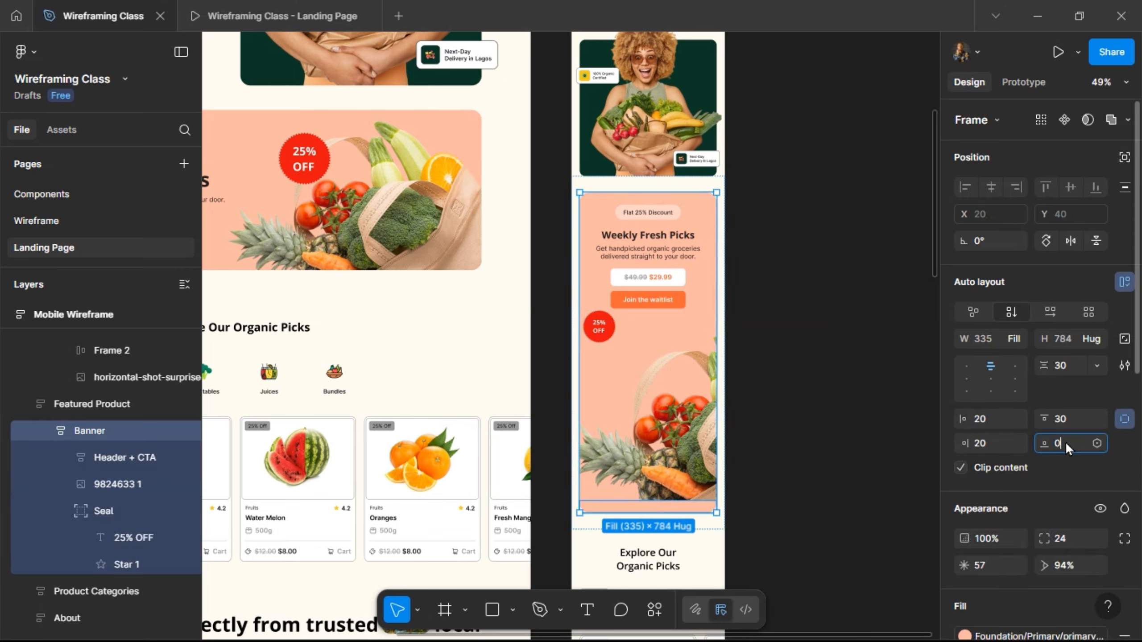
left_click(1065, 442)
type("0")
key("Return")
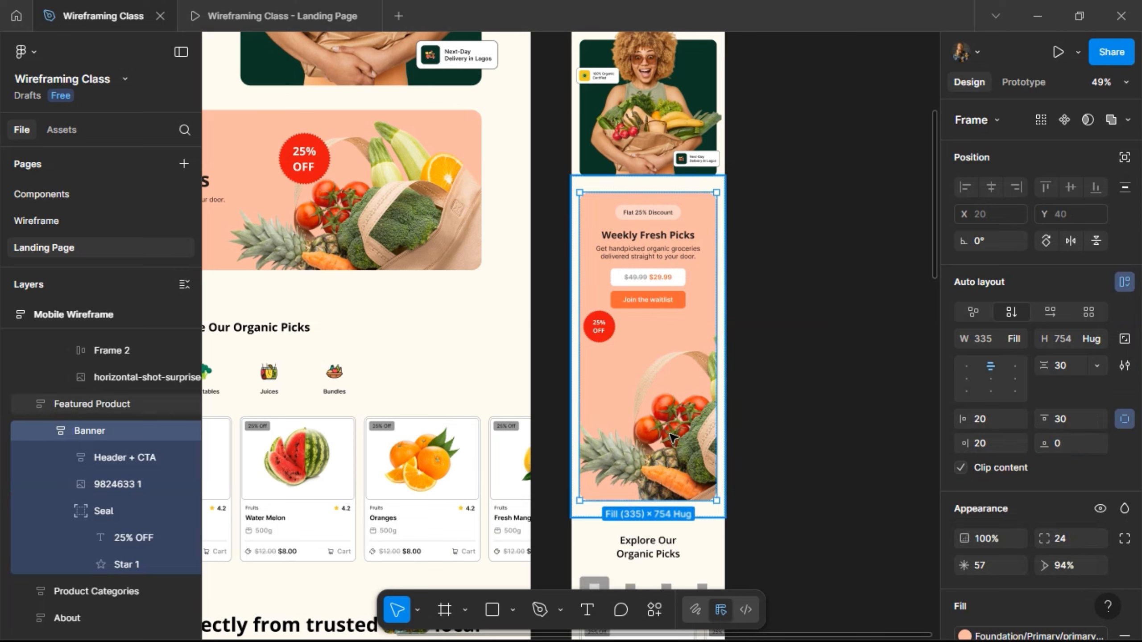
Step: Scale the grocery bag image in the mobile banner down proportionally to about 664 × 345
double_click(668, 436)
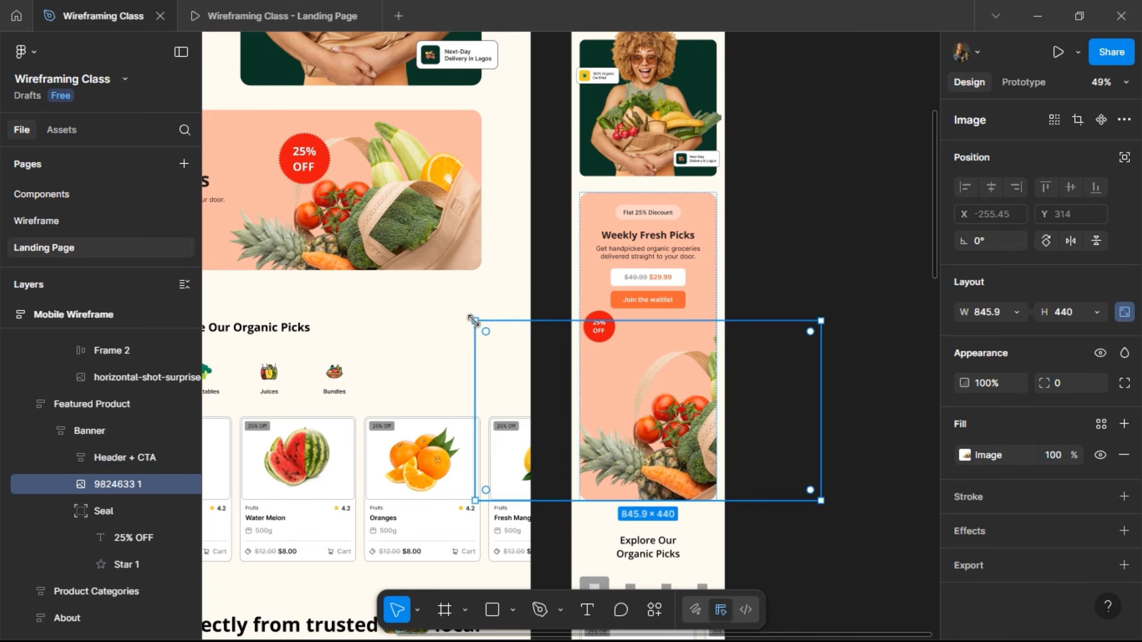
key("k")
left_click_drag(472, 320, 528, 340)
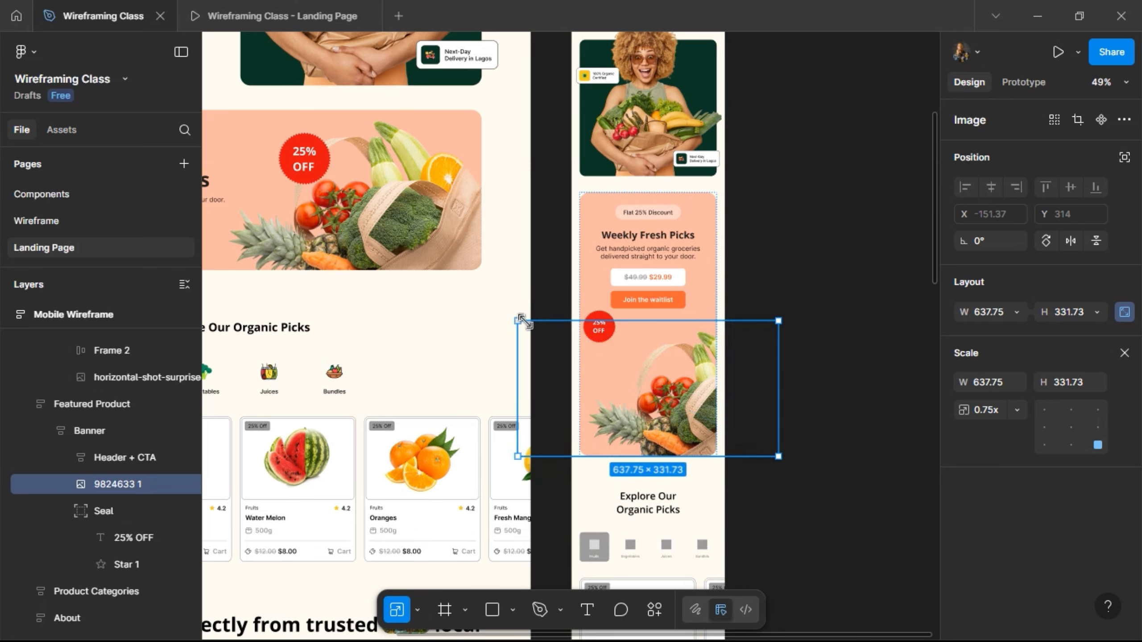
mouse_move(523, 322)
left_mouse_down()
mouse_move(547, 328)
mouse_move(513, 321)
left_mouse_up()
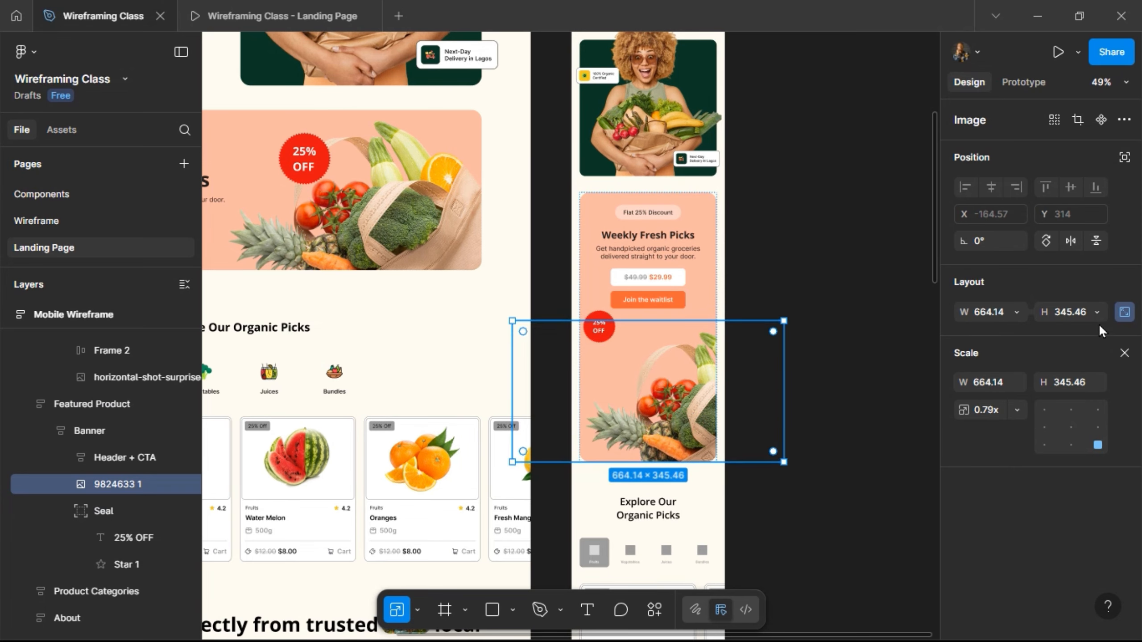
key("v")
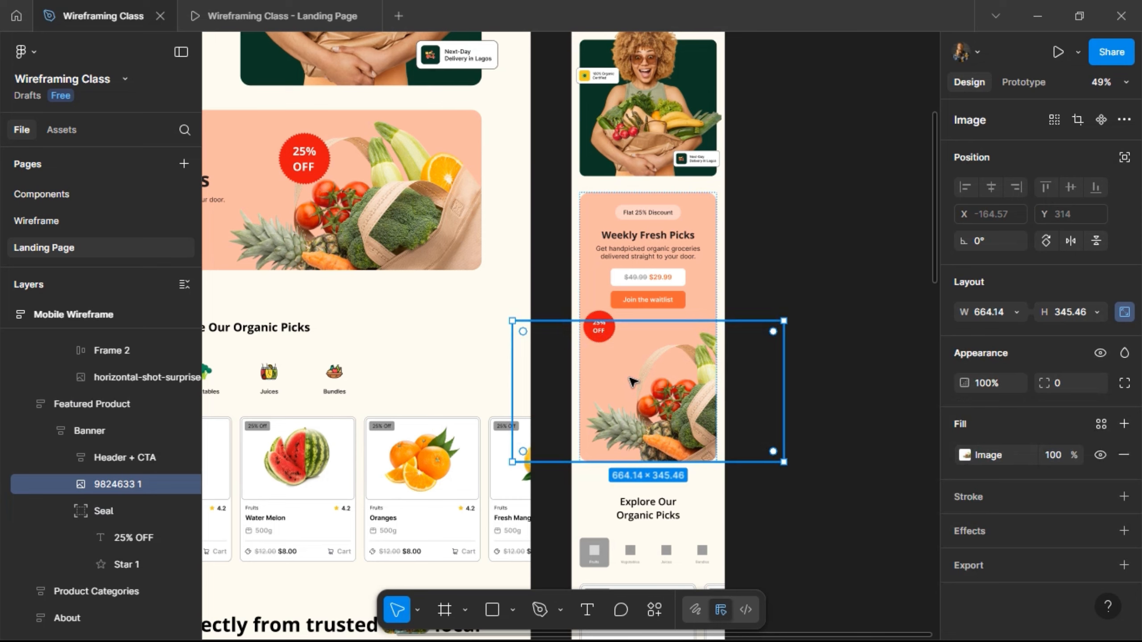
Step: Duplicate the bag image onto the empty canvas beside the mobile page and draw a 335 × 283 rectangle below the copy
left_click_drag(622, 396, 895, 248)
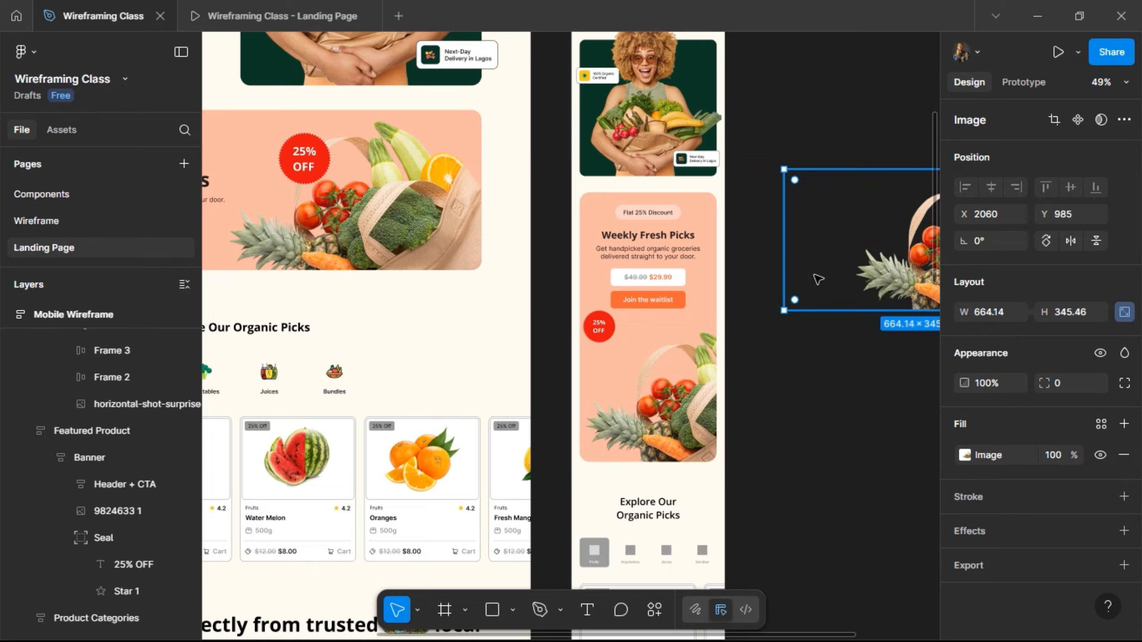
scroll(818, 279, "right", 5)
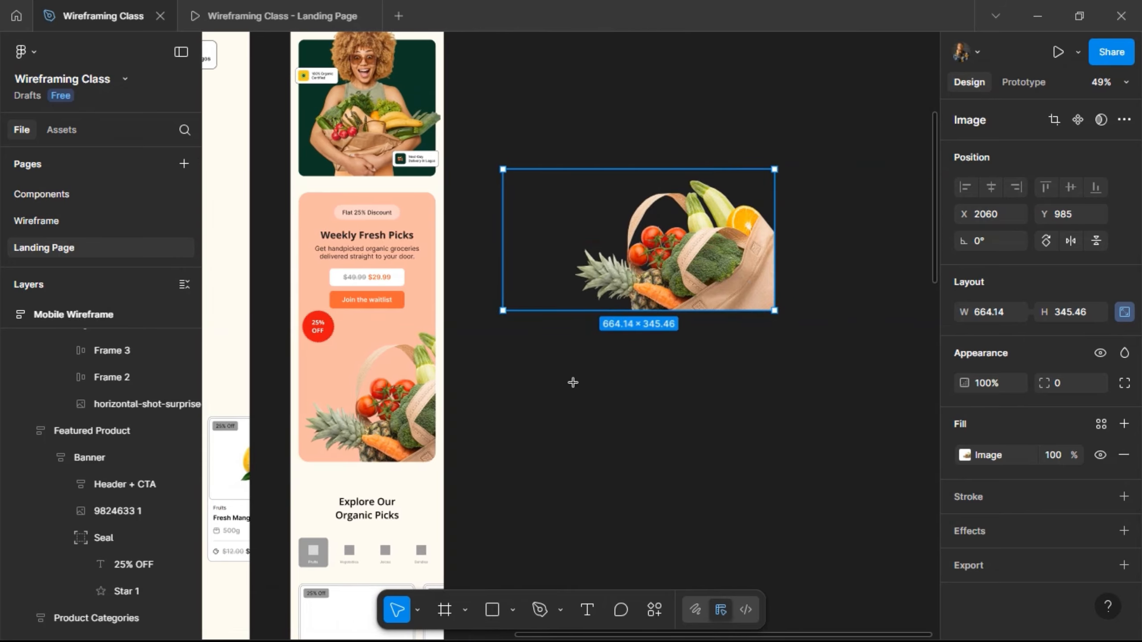
key("r")
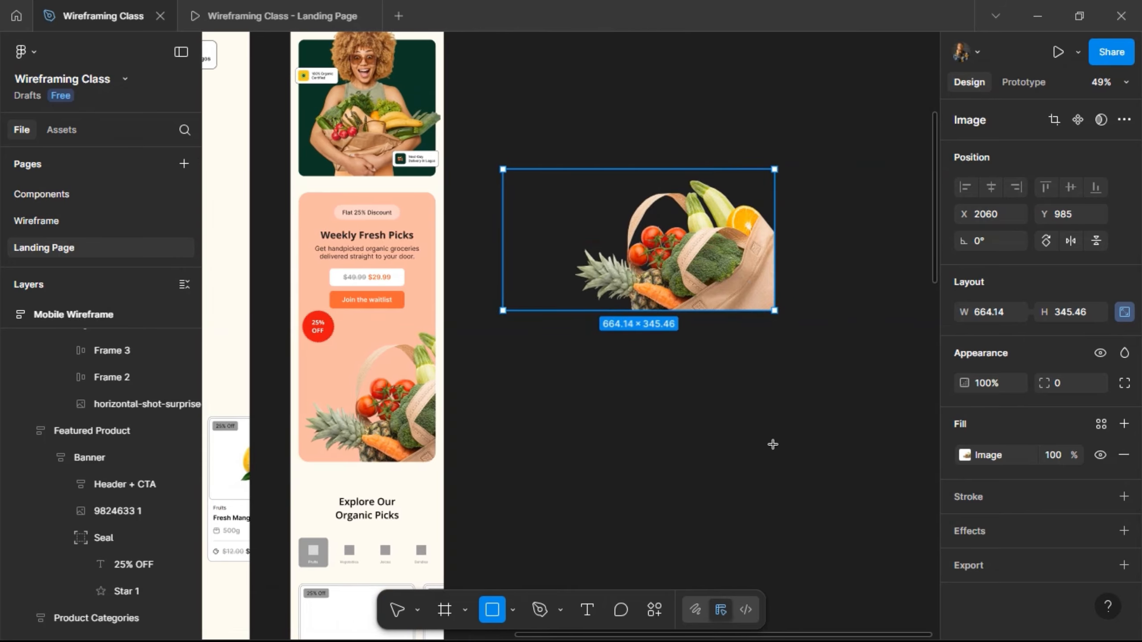
left_click_drag(582, 353, 773, 467)
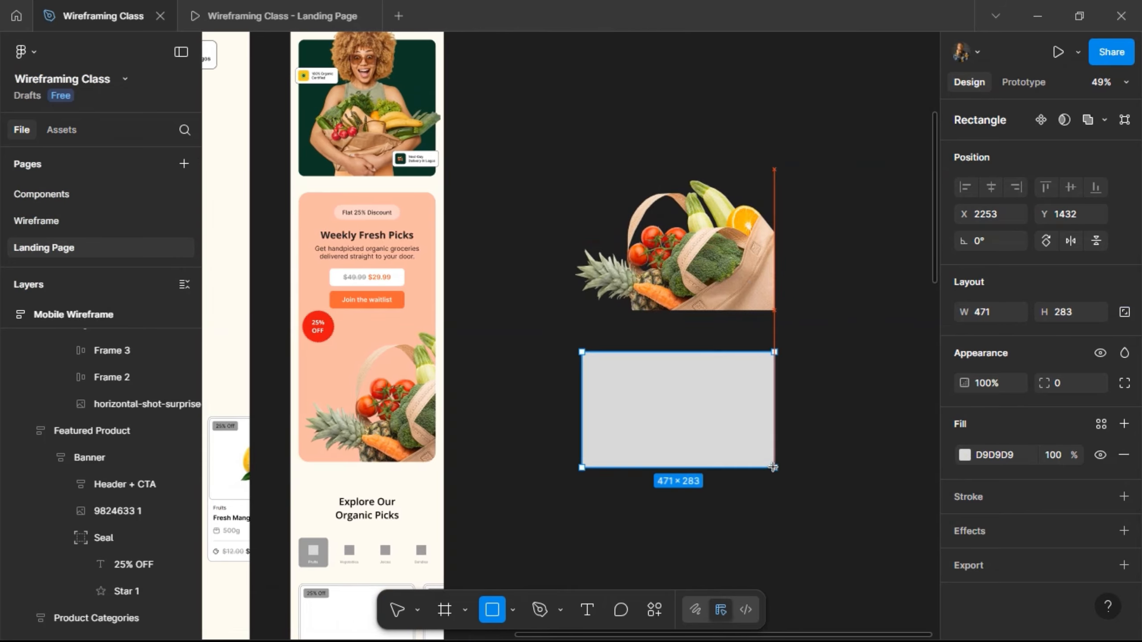
left_click(992, 315)
type("335")
key("Return")
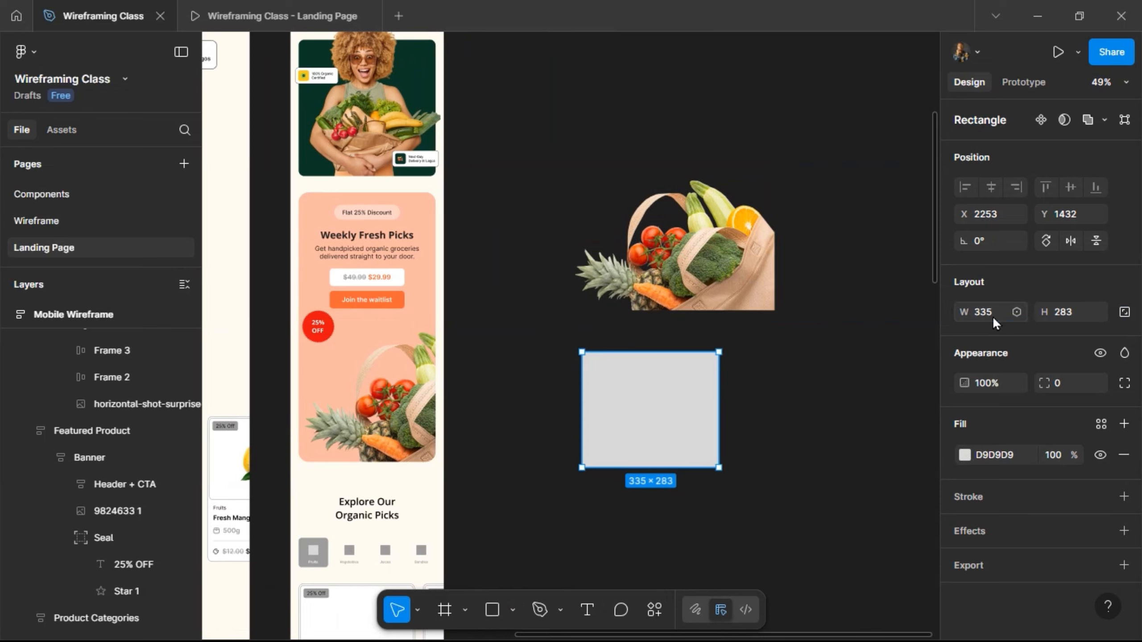
Step: Move the grey rectangle over the bag in the copied image and scale that image down to about 449 × 233
left_click_drag(648, 421, 697, 256)
left_click(589, 247)
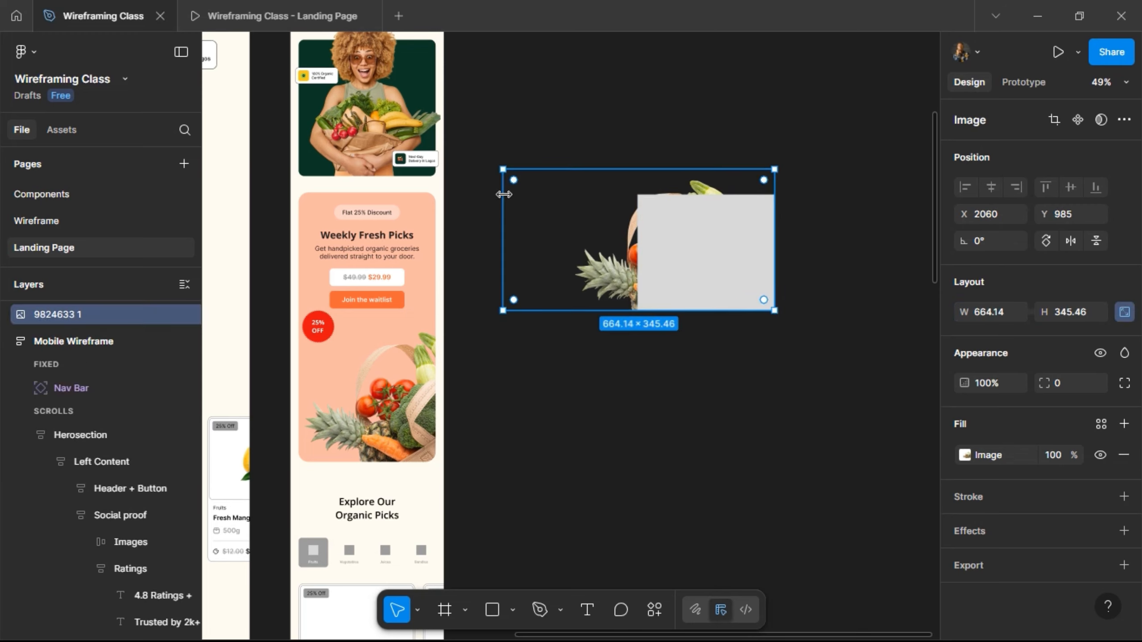
key("k")
left_click_drag(535, 177, 707, 236)
Step: Undo the rectangle's scaling and resize only its height to about 248, keeping the width at 335
left_click(677, 201)
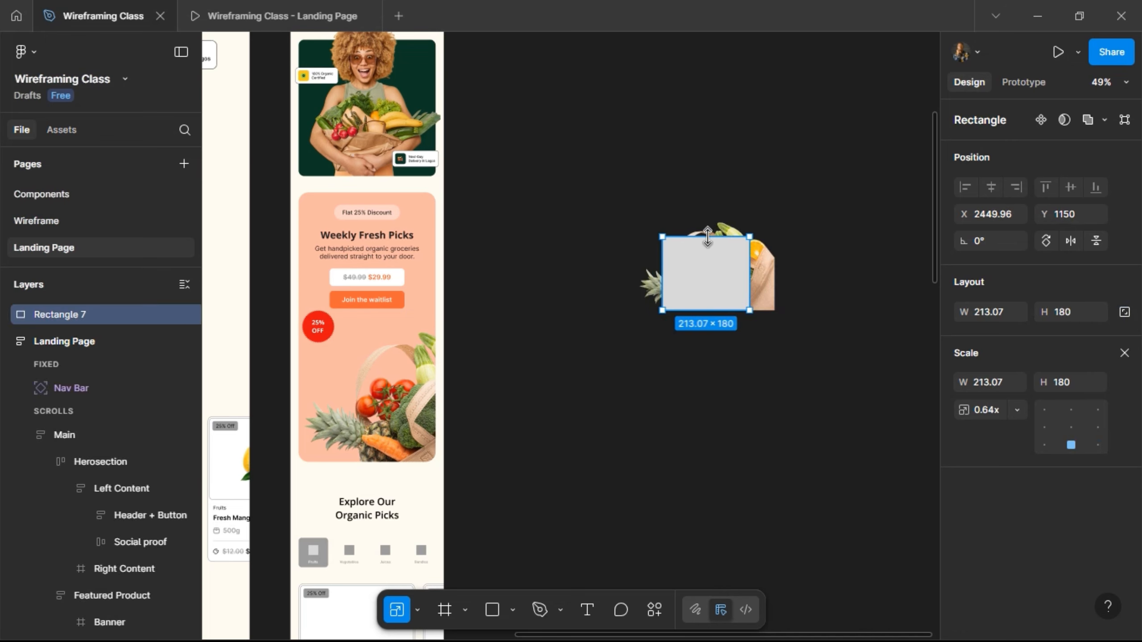
key("ctrl+z")
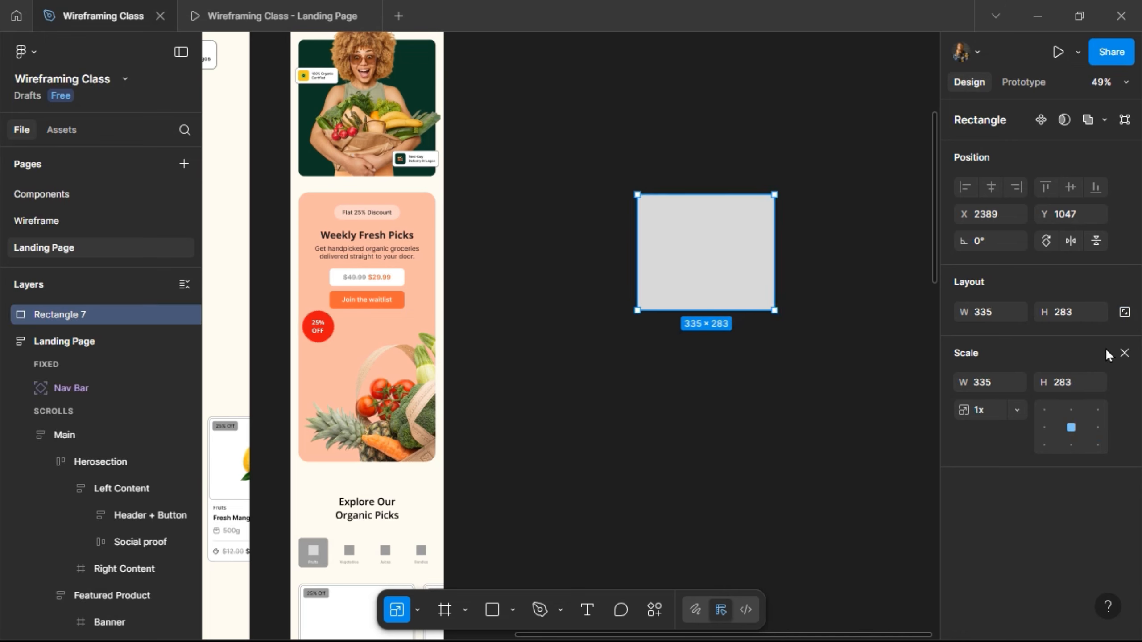
key("v")
left_click_drag(696, 195, 723, 215)
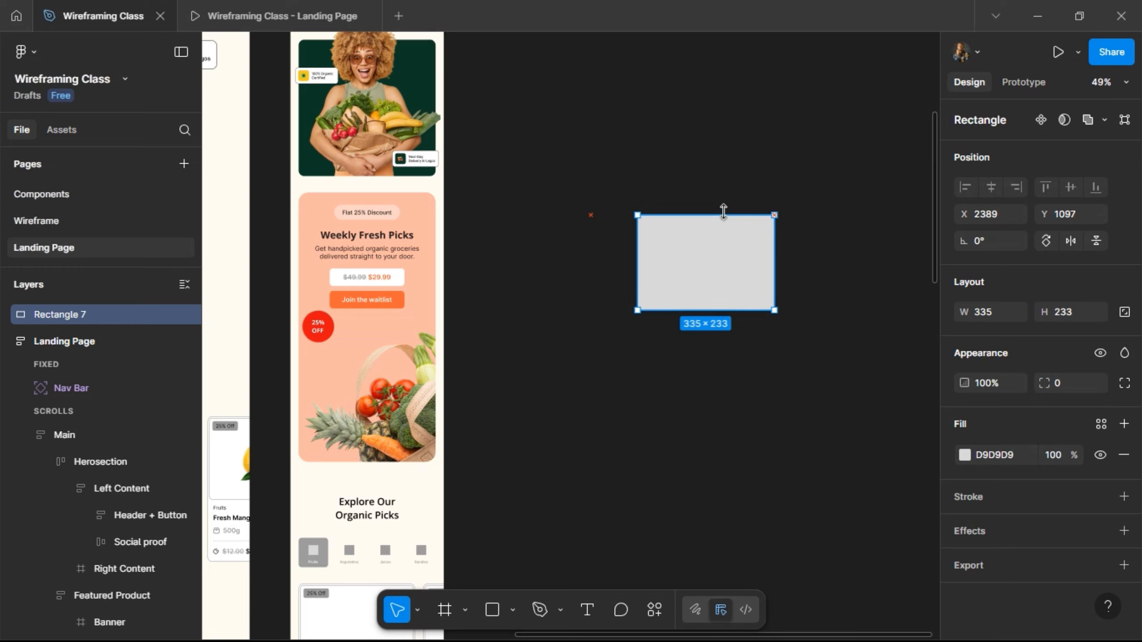
left_click_drag(725, 209, 725, 209)
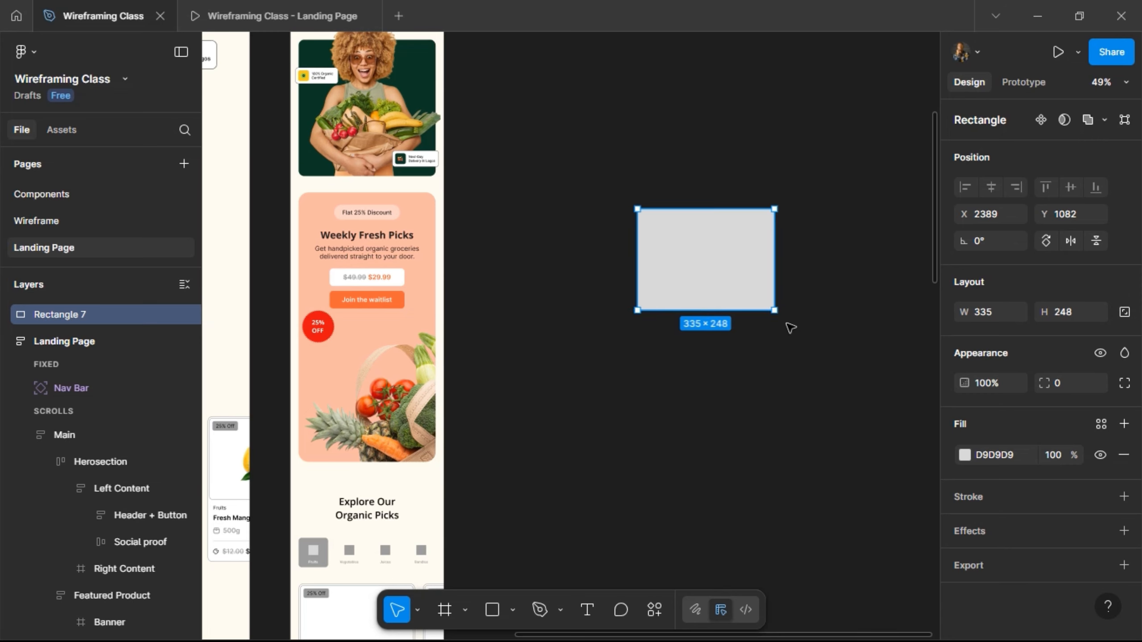
Step: Align the vertical centres of the grey rectangle and the copied bag image
left_click(824, 355)
left_click_drag(806, 341, 567, 191)
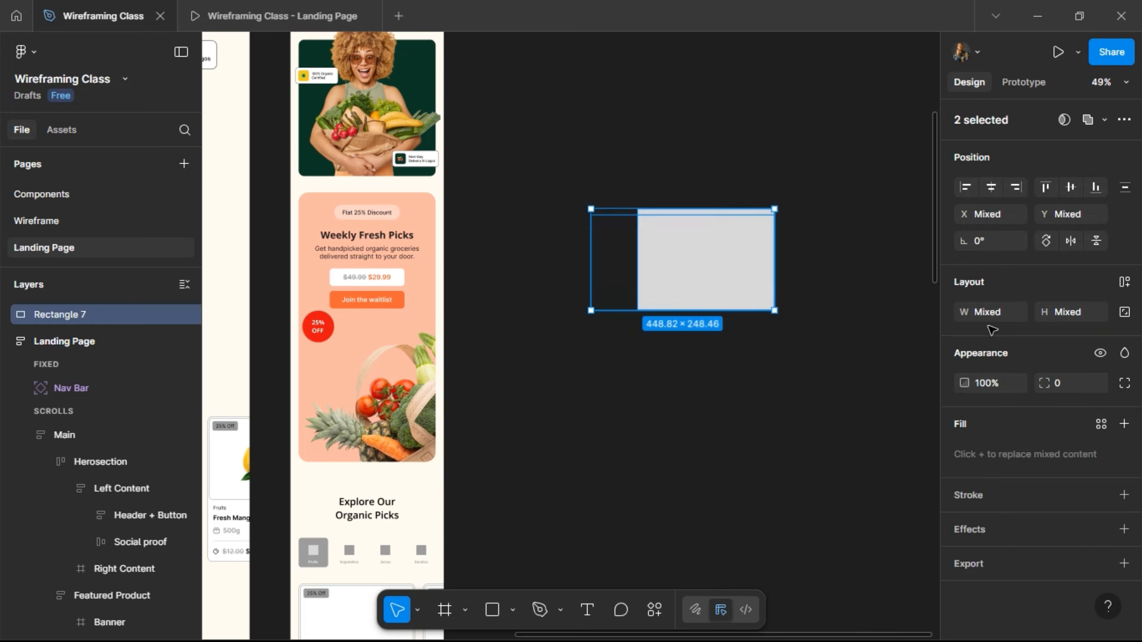
left_click(1069, 191)
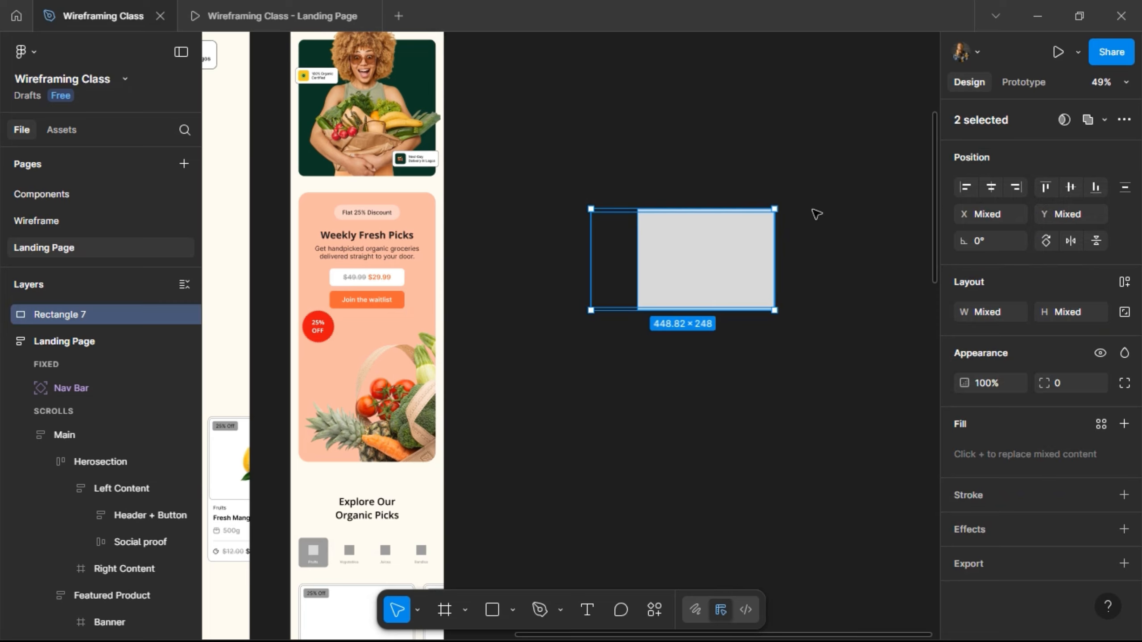
left_click(789, 231)
left_click(669, 255)
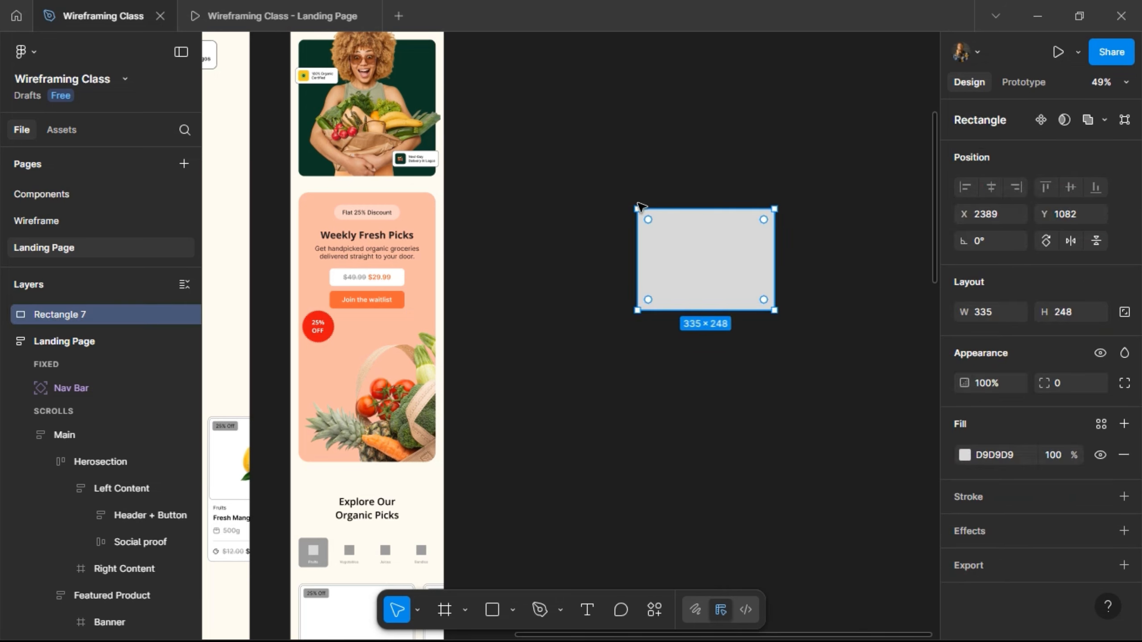
Step: Bring the copied bag image in front of Rectangle 7 and mask the image with the rectangle
left_click_drag(812, 345, 601, 223)
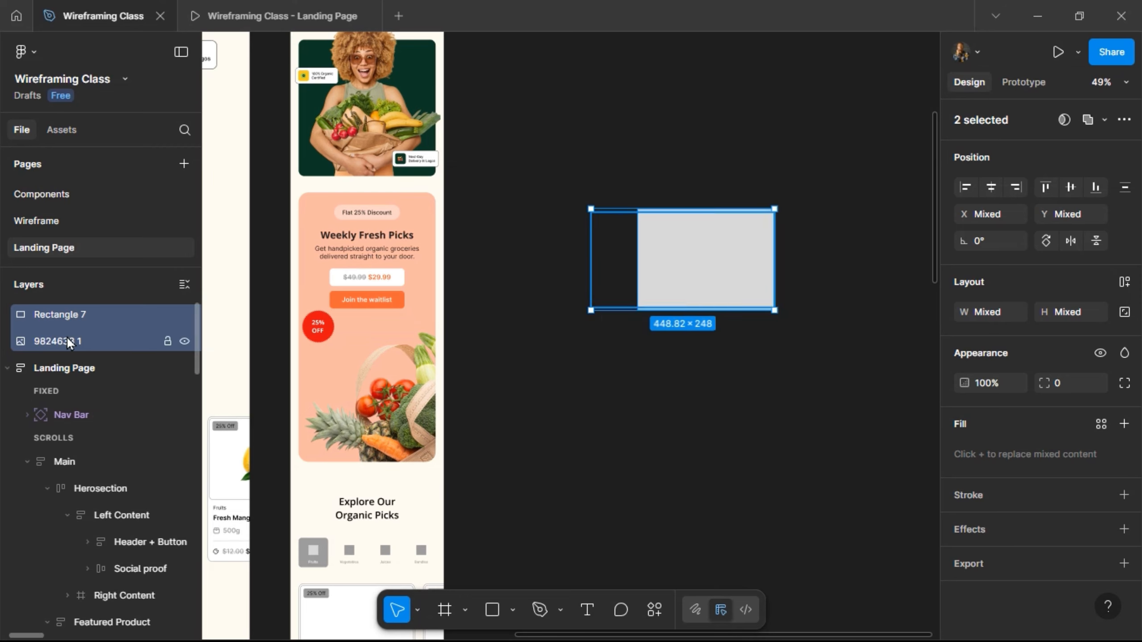
left_click_drag(57, 346, 72, 308)
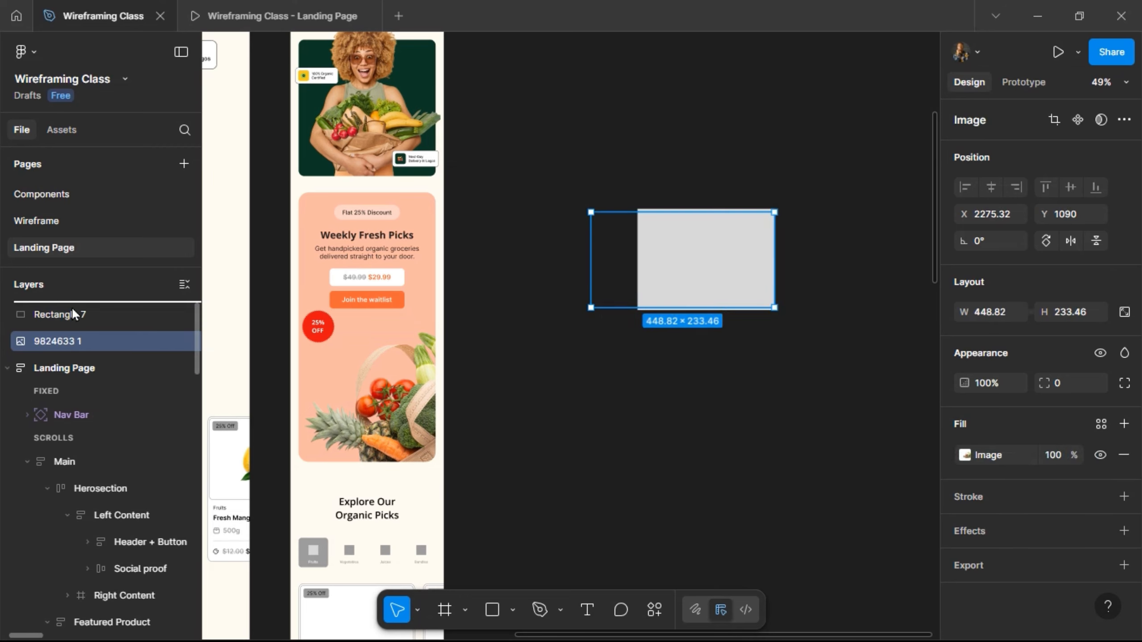
key("ctrl+]")
left_click(535, 357)
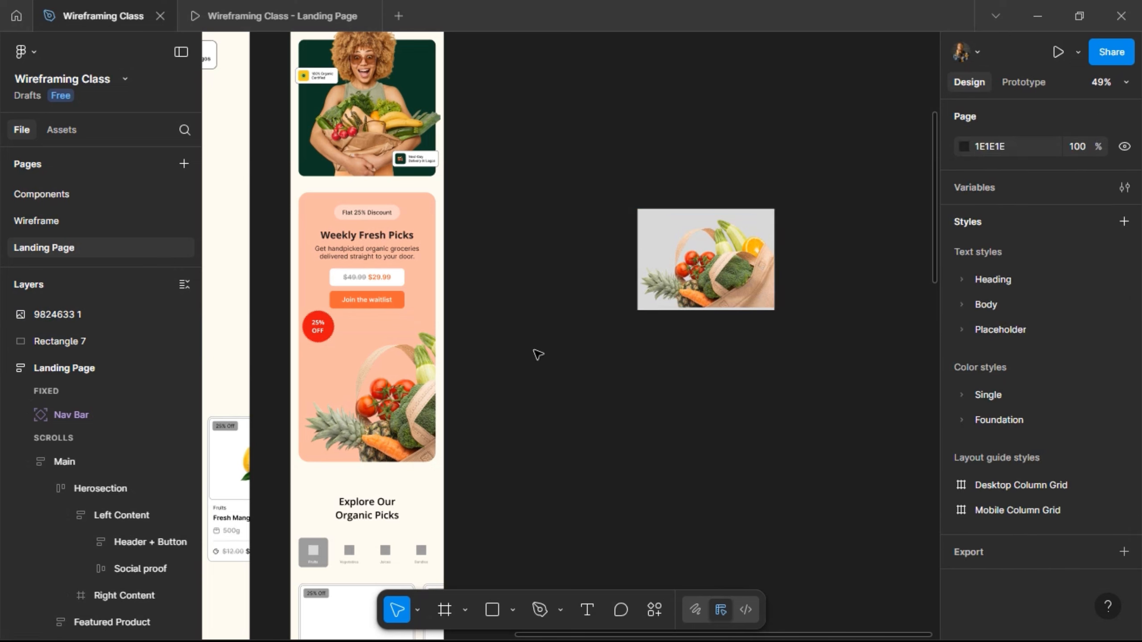
left_click_drag(822, 170, 535, 351)
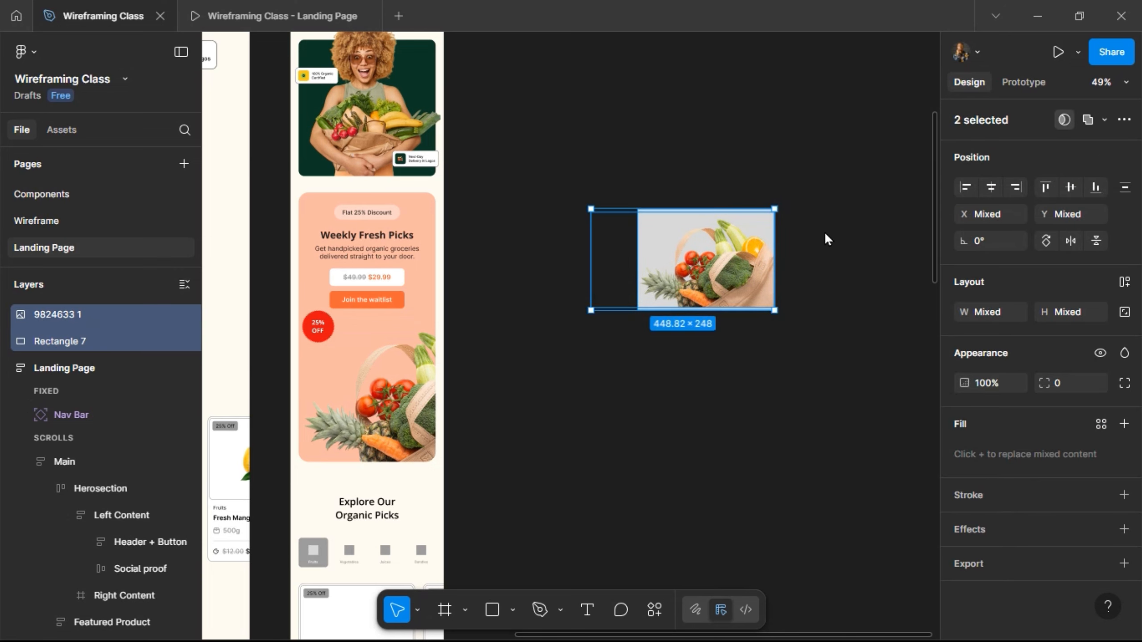
key("ctrl+alt+m")
left_click(734, 325)
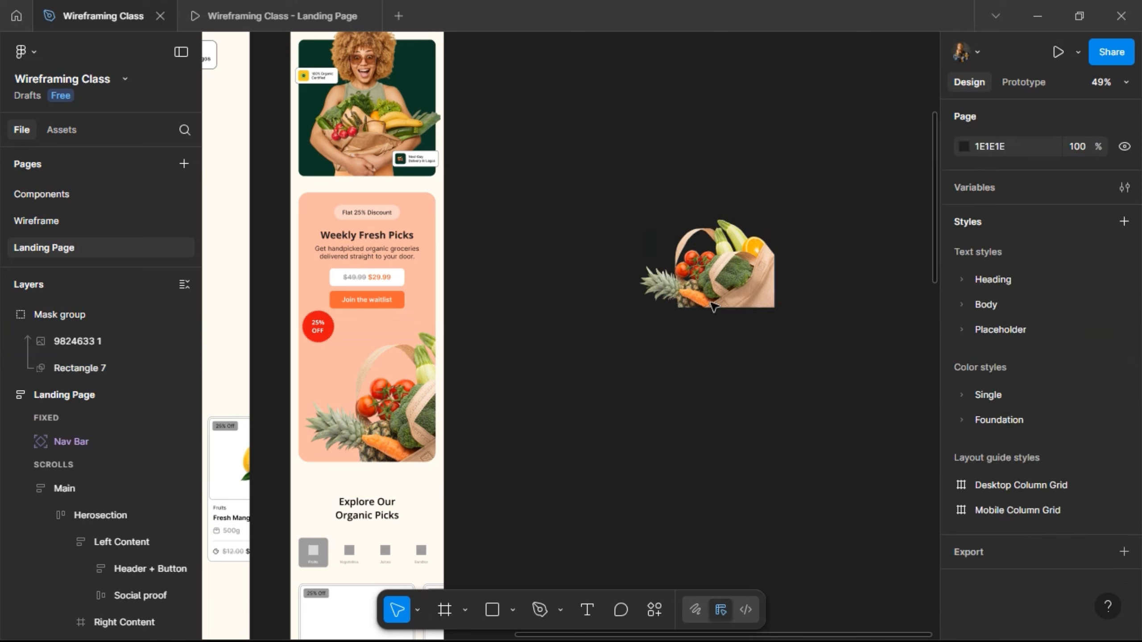
Step: Cut the masked bag group from the canvas and replace the oversized bag image in the mobile banner with it
left_click(709, 272)
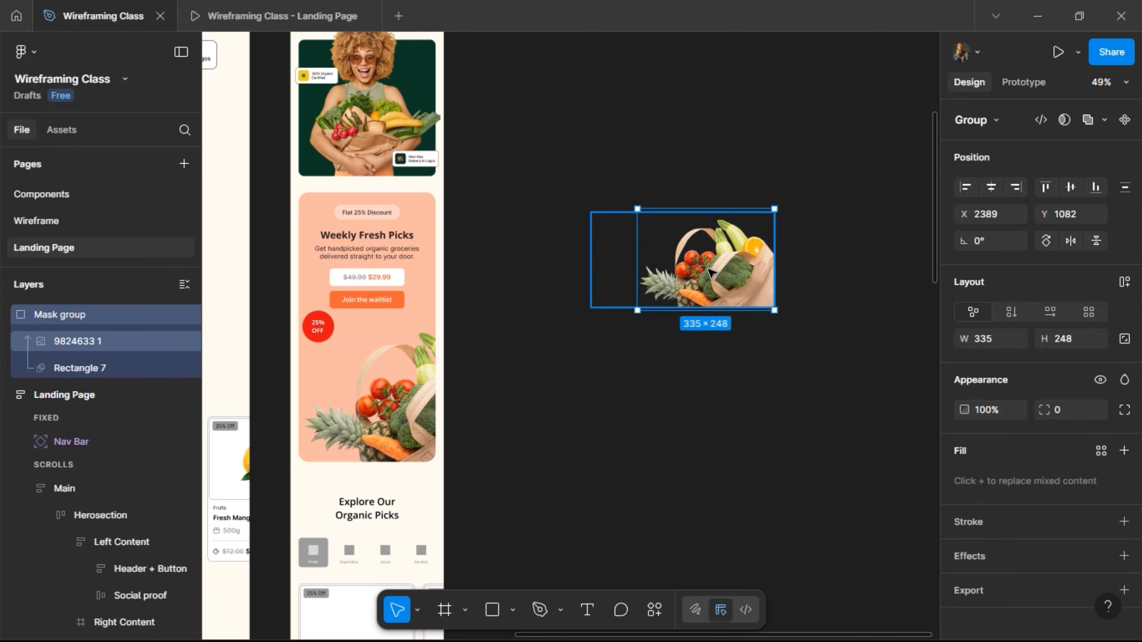
key("Delete")
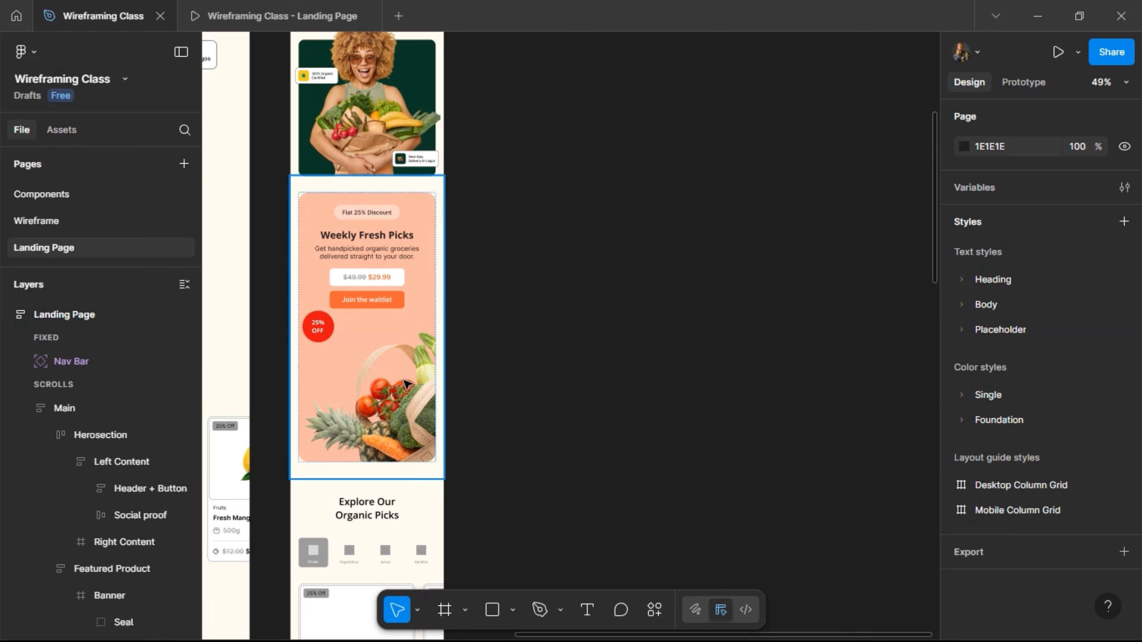
left_click(388, 391)
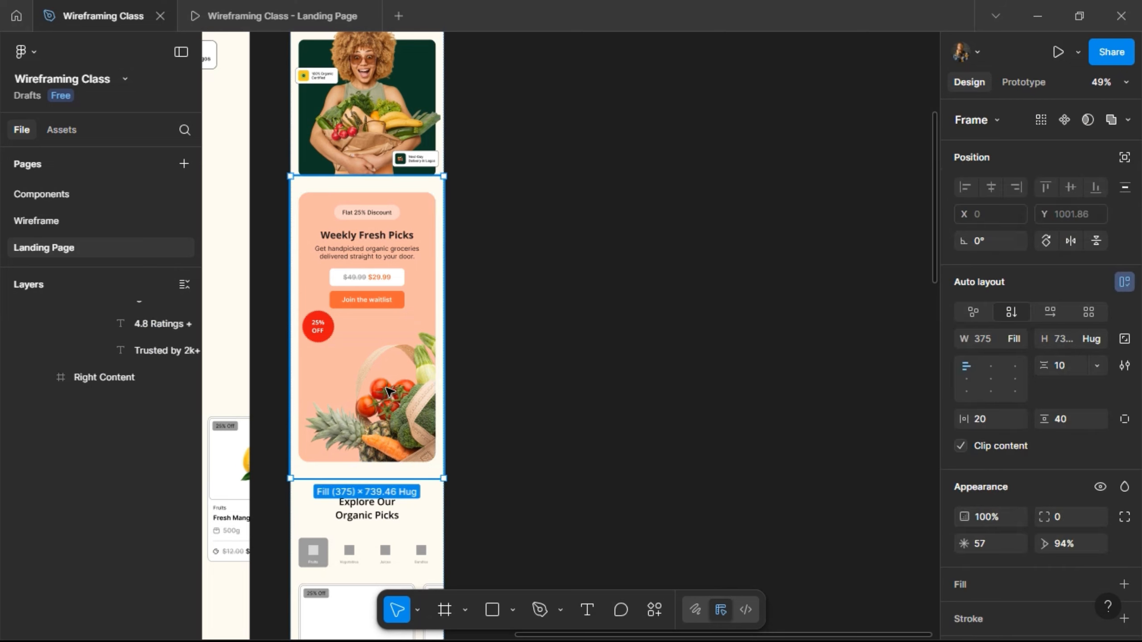
left_click(388, 390)
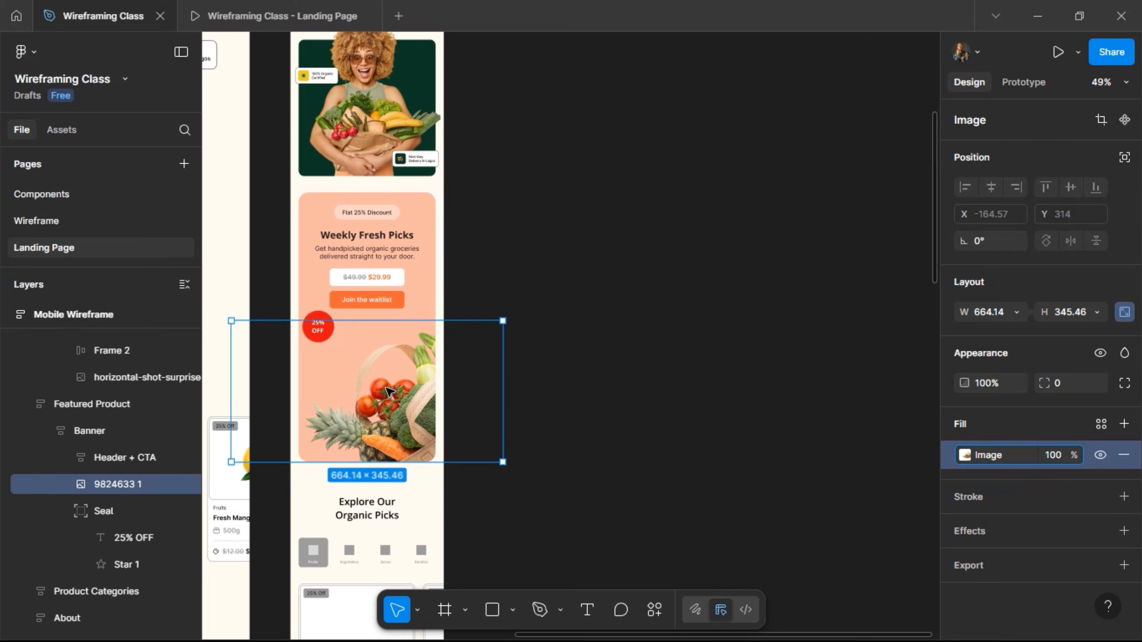
key("ctrl+alt+m")
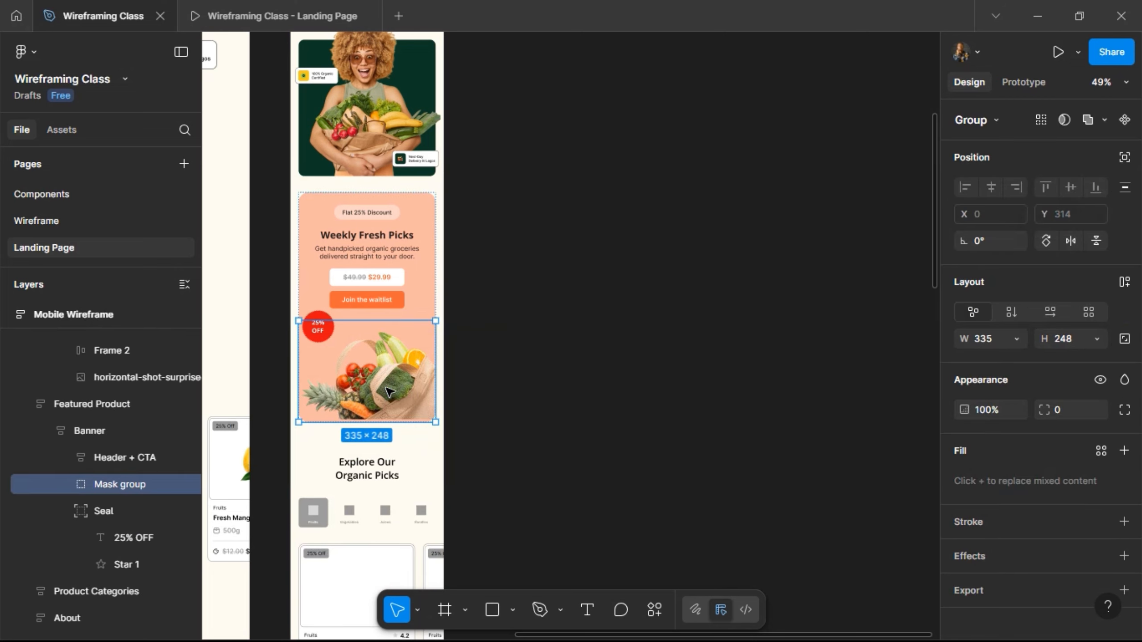
Step: Align the bag image inside the banner's mask group to the bottom edge of the group
scroll(288, 418, "up", 5)
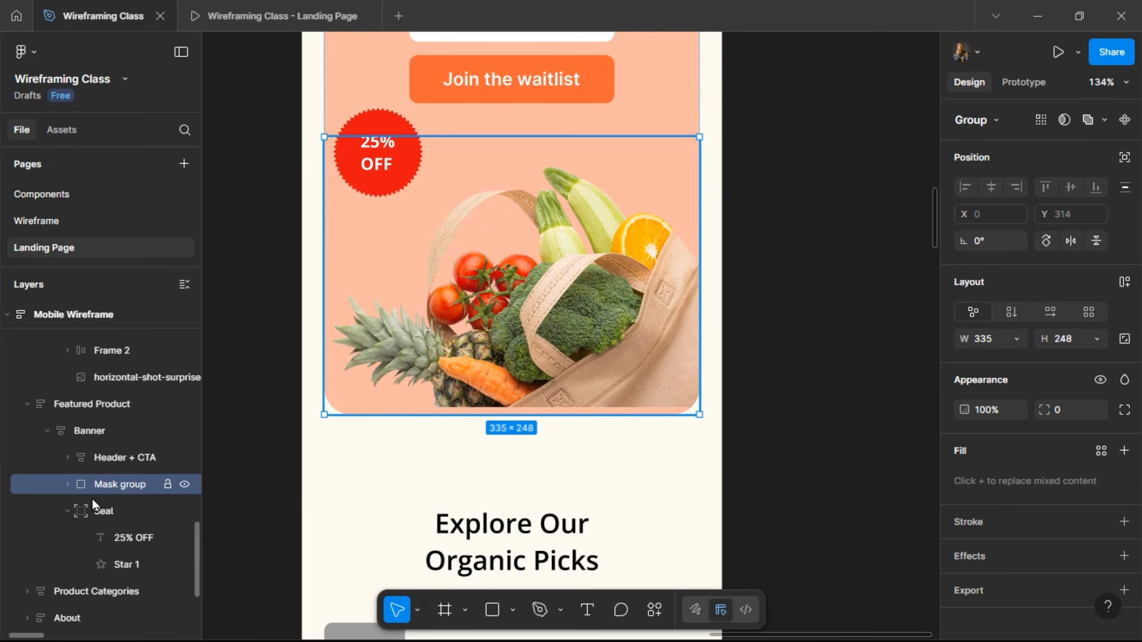
left_click(67, 484)
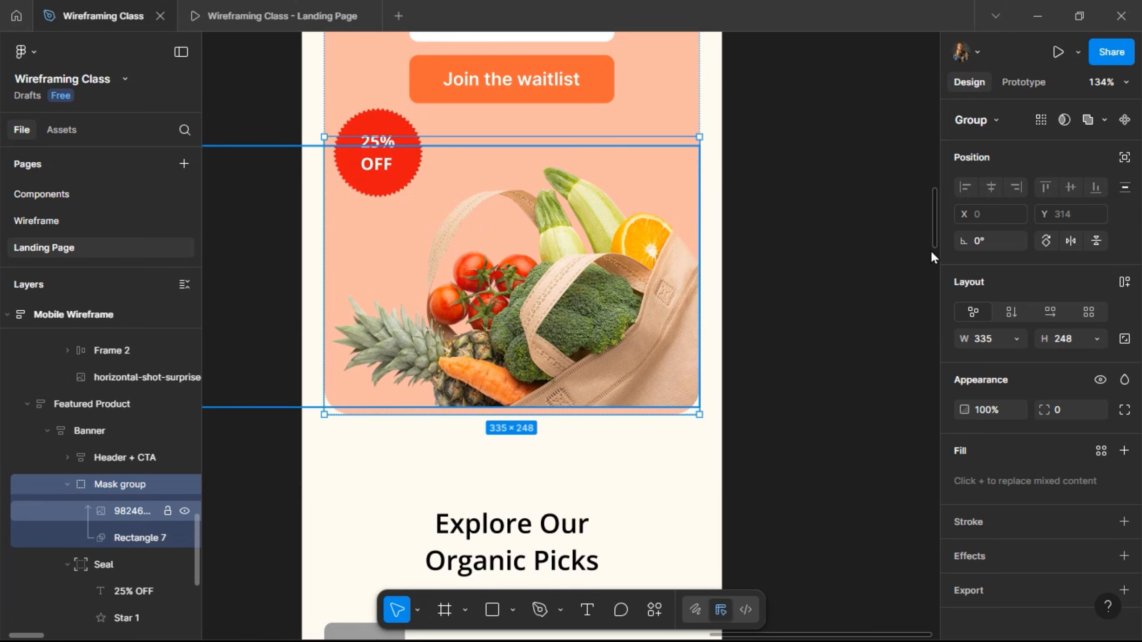
left_click(1091, 190)
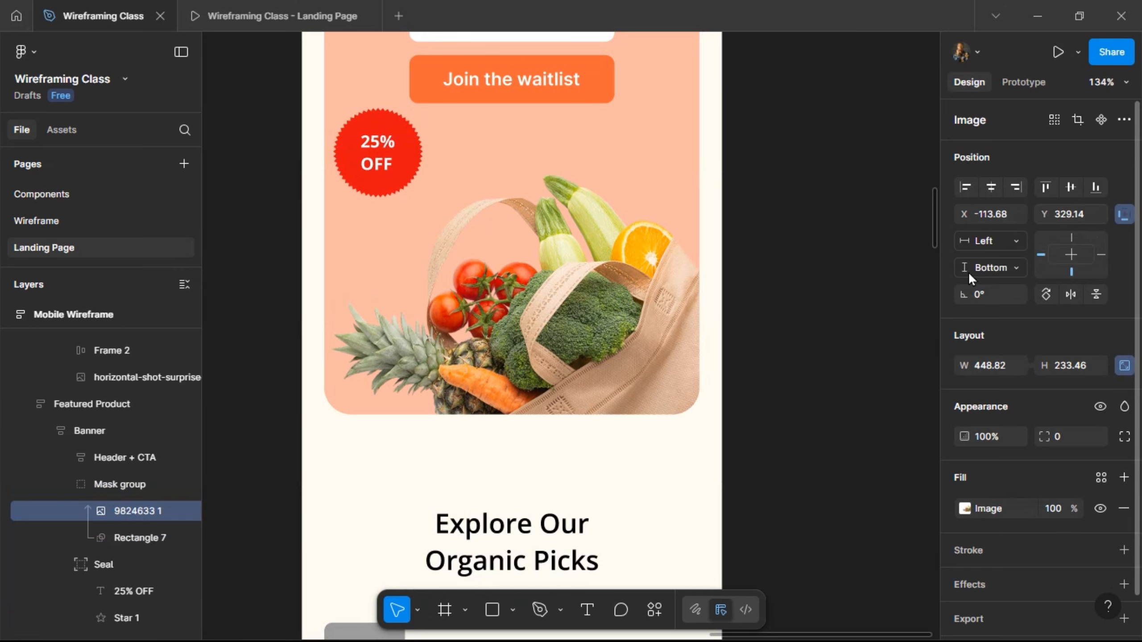
Step: Move the red 25% OFF seal in the mobile banner beside the bag handle, to X 86 and Y 336.14
left_click(409, 177)
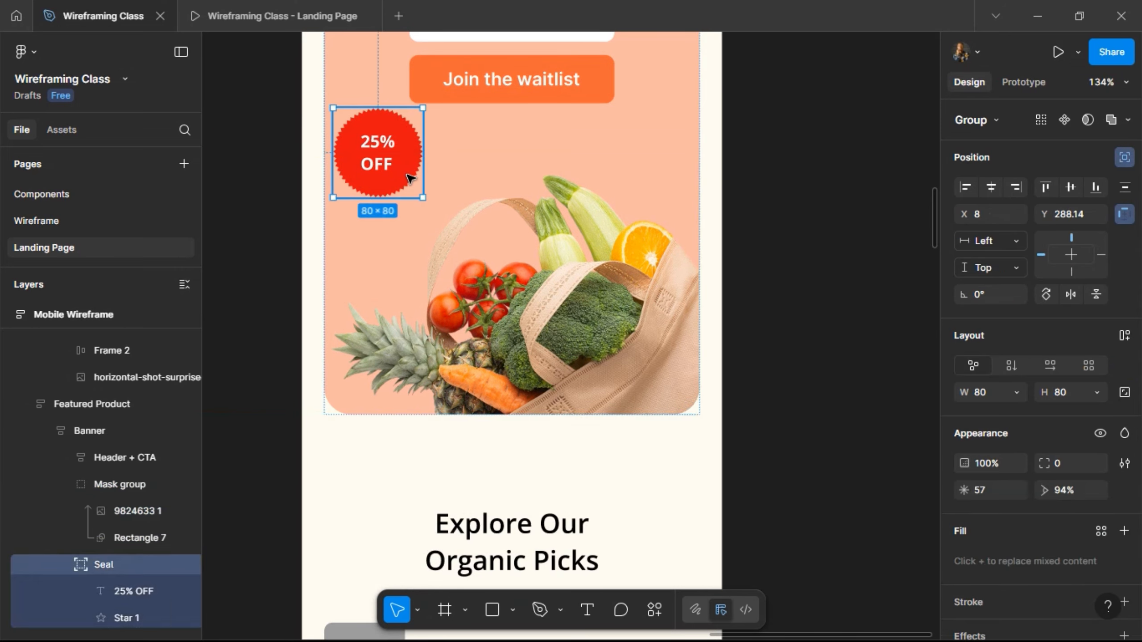
key("shift+Right")
key("shift+Right")
key("shift+Right")
key("shift+Right")
key("shift+Right")
key("shift+Right")
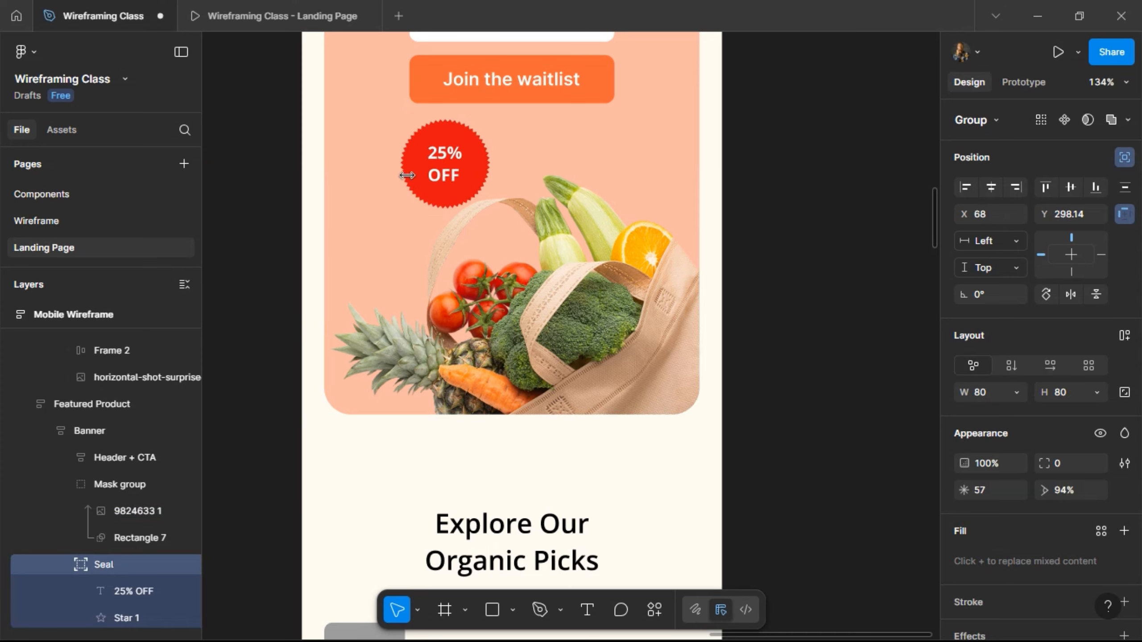
key("shift+Down")
key("shift+Down")
key("shift+Down")
key("shift+Down")
key("shift+Right")
key("Right")
key("Right")
key("Right")
key("Right")
key("Right")
key("Right")
key("Right")
key("Right")
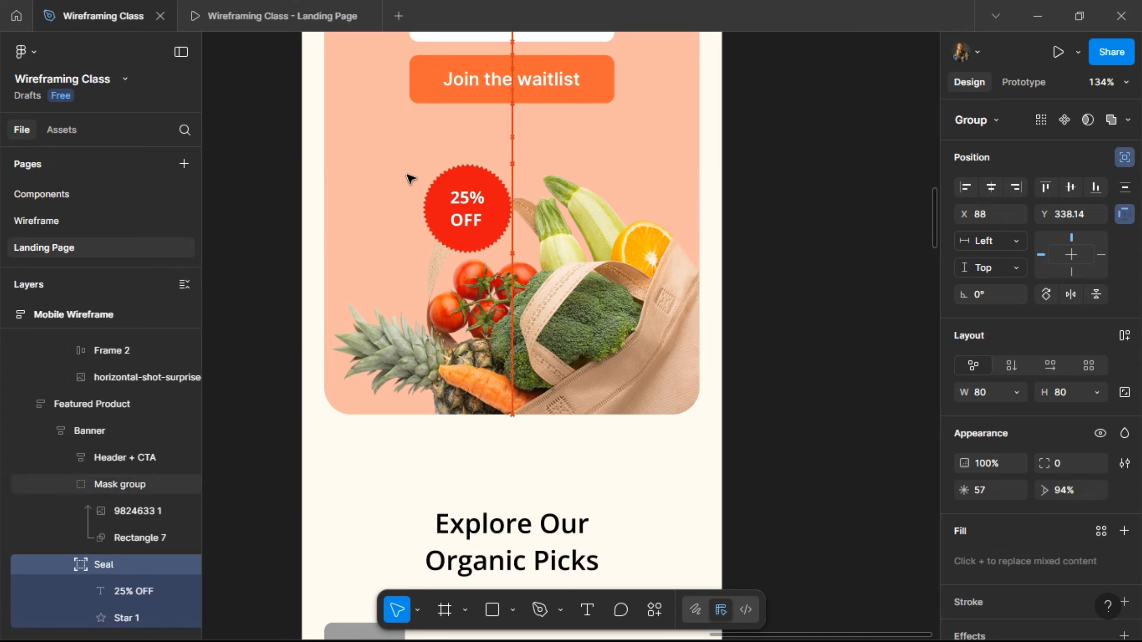
key("shift+Down")
key("Up")
key("Up")
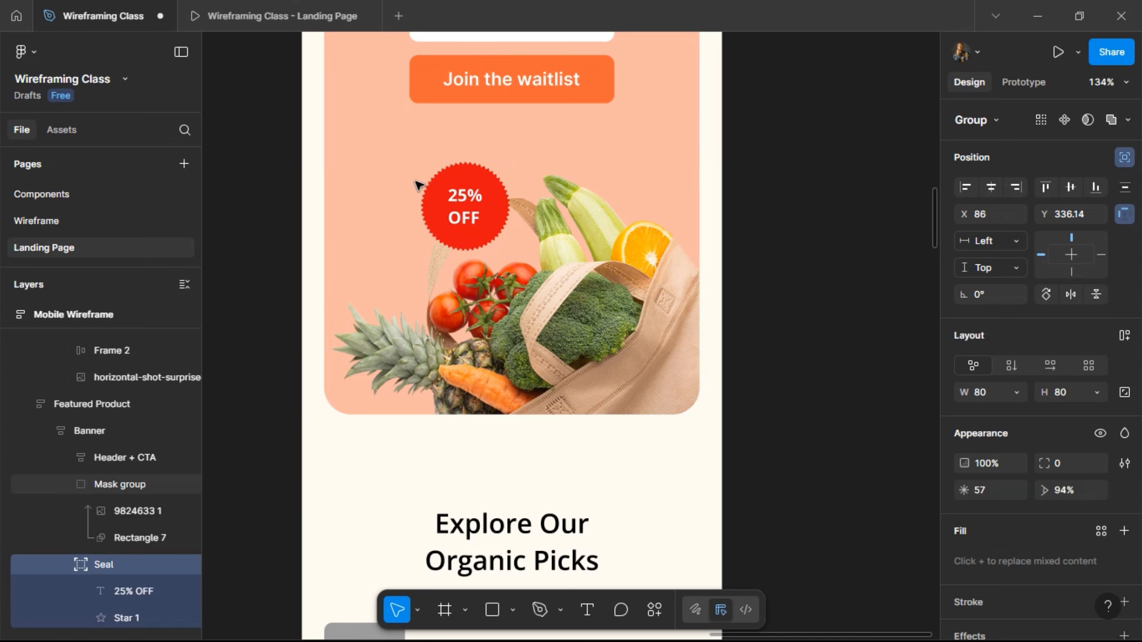
left_click(779, 264)
Step: Add a green Foundation/Color 1 stroke to the white price tag frame in the mobile Weekly Fresh Picks banner
scroll(767, 283, "down", 6)
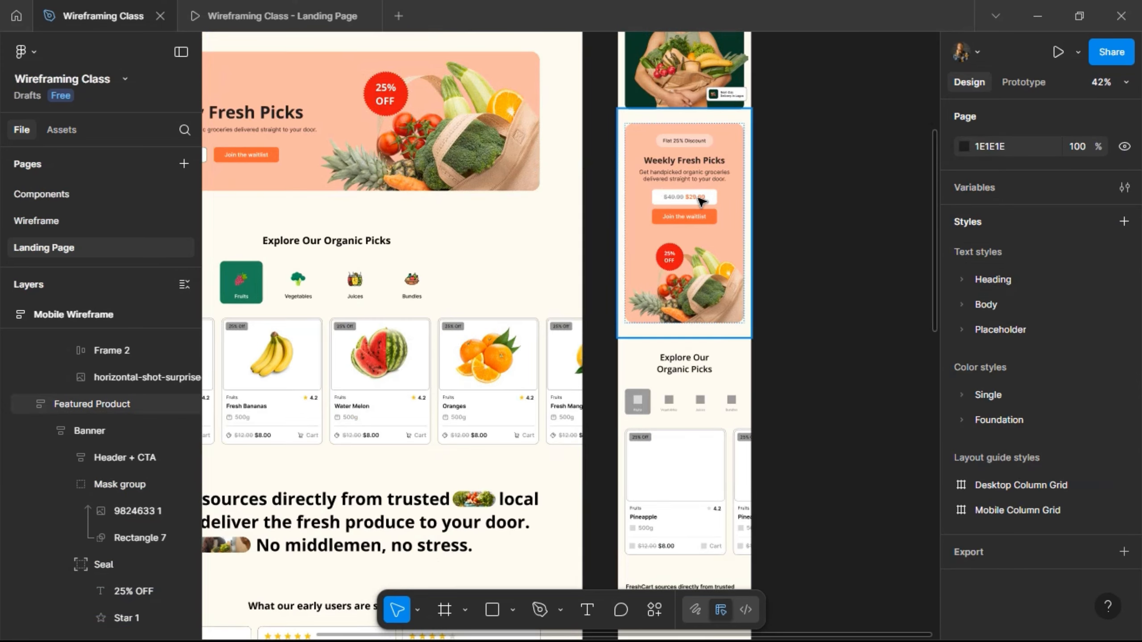
left_click(699, 201)
double_click(700, 201)
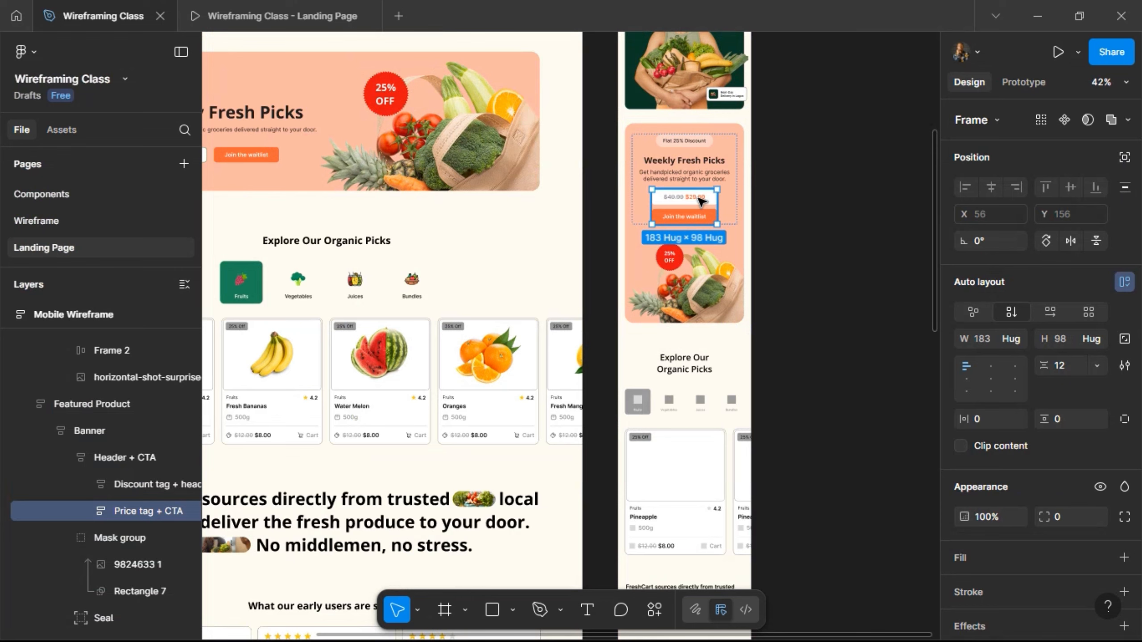
double_click(700, 201)
double_click(699, 200)
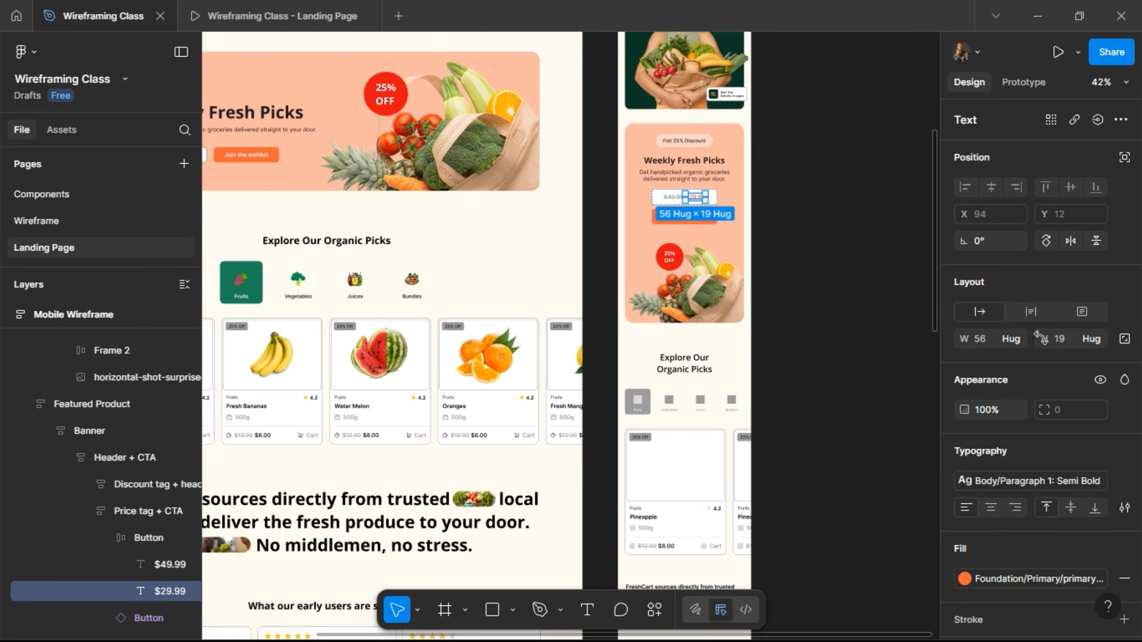
key("shift+Return")
scroll(1062, 462, "down", 5)
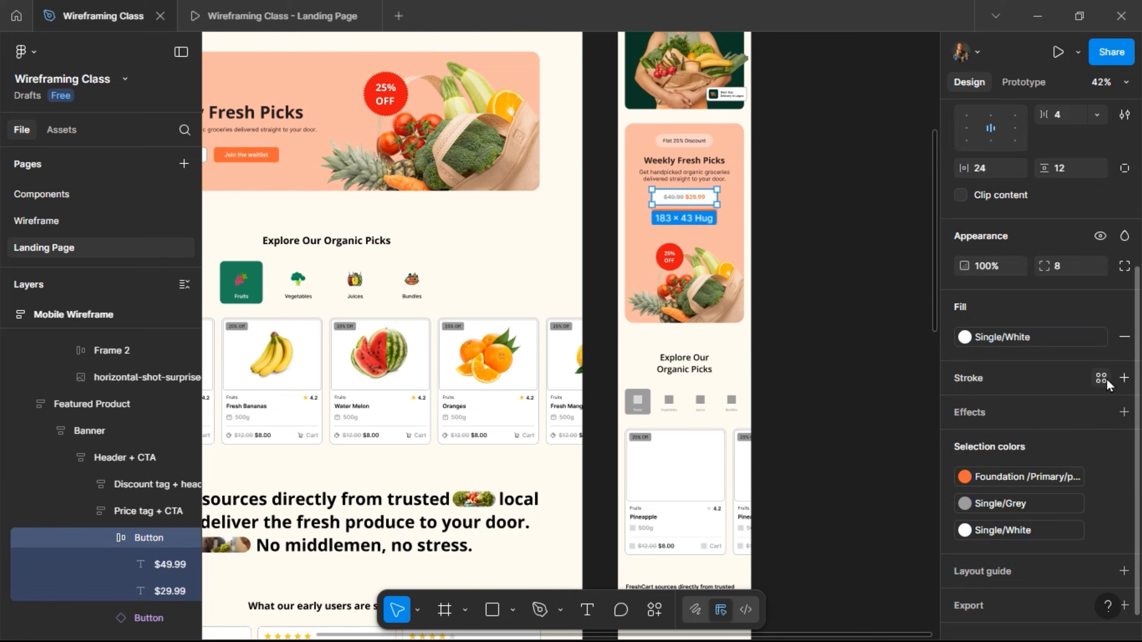
left_click(1100, 378)
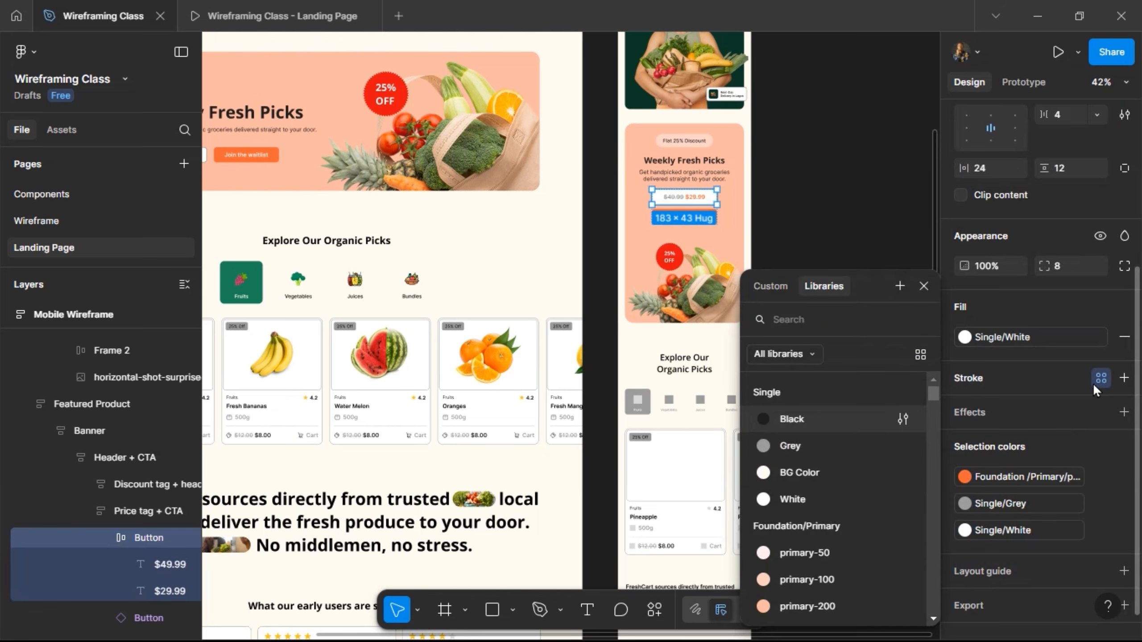
scroll(851, 498, "down", 8)
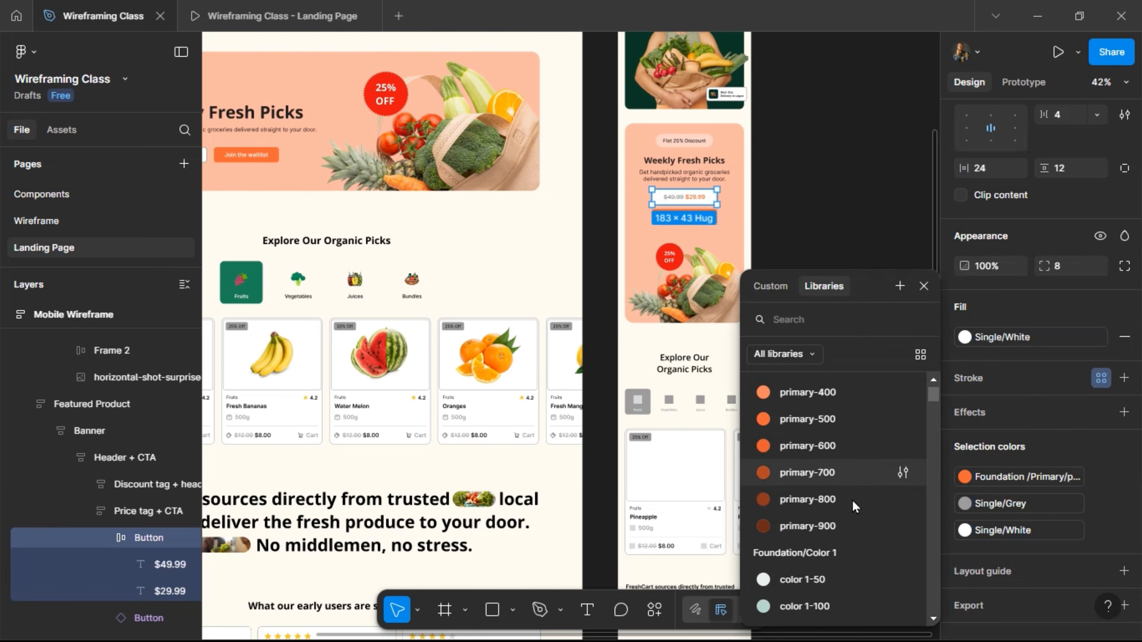
left_click(846, 551)
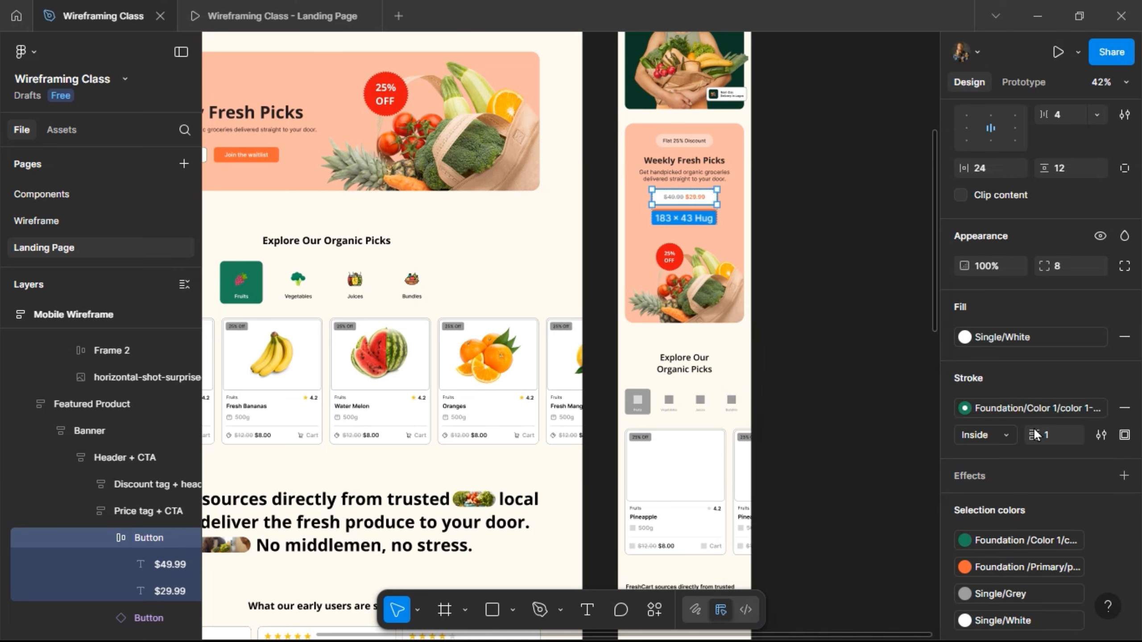
Step: Change the price tag's orange $29.99 text colour to the green Foundation/Color 1 style
left_click(1042, 566)
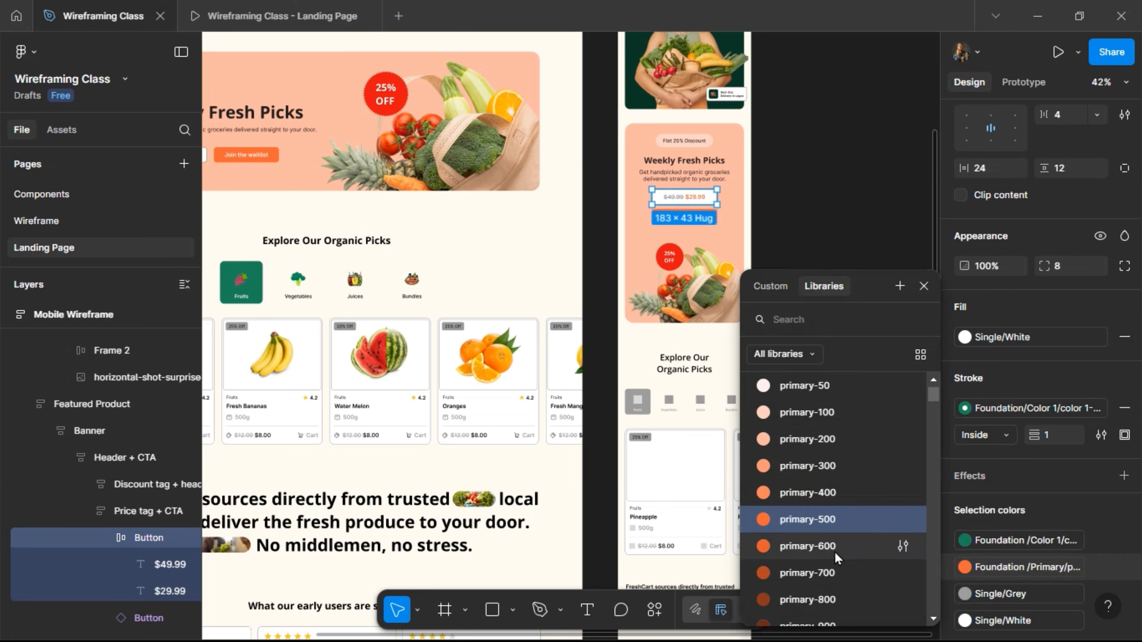
scroll(834, 551, "down", 5)
scroll(834, 551, "down", 2)
left_click(832, 475)
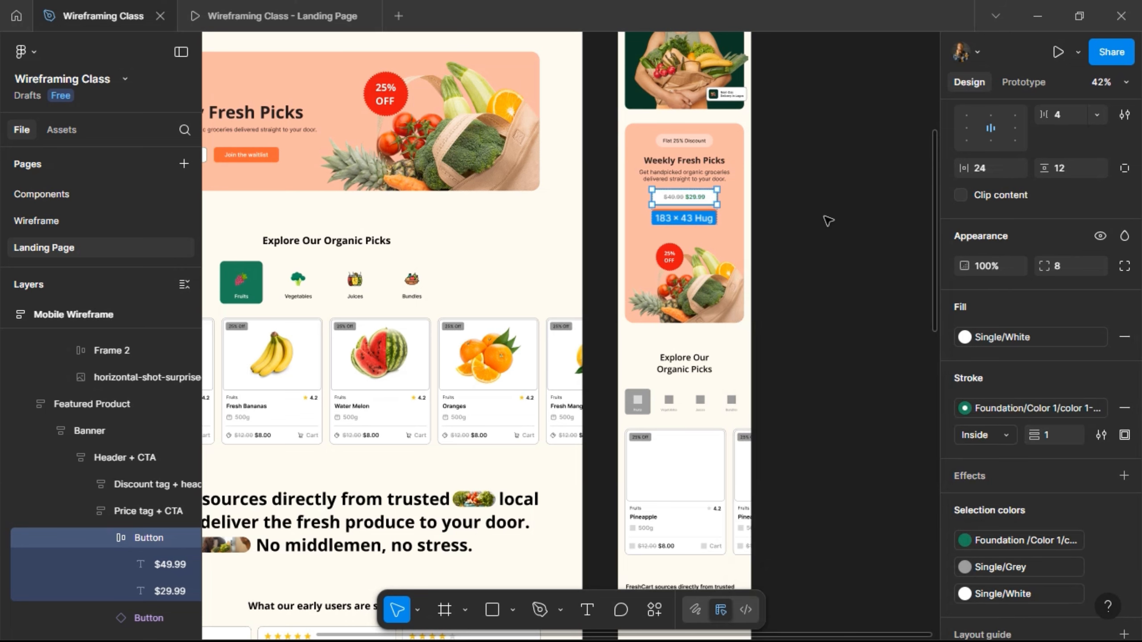
left_click(827, 220)
scroll(793, 281, "up", 3)
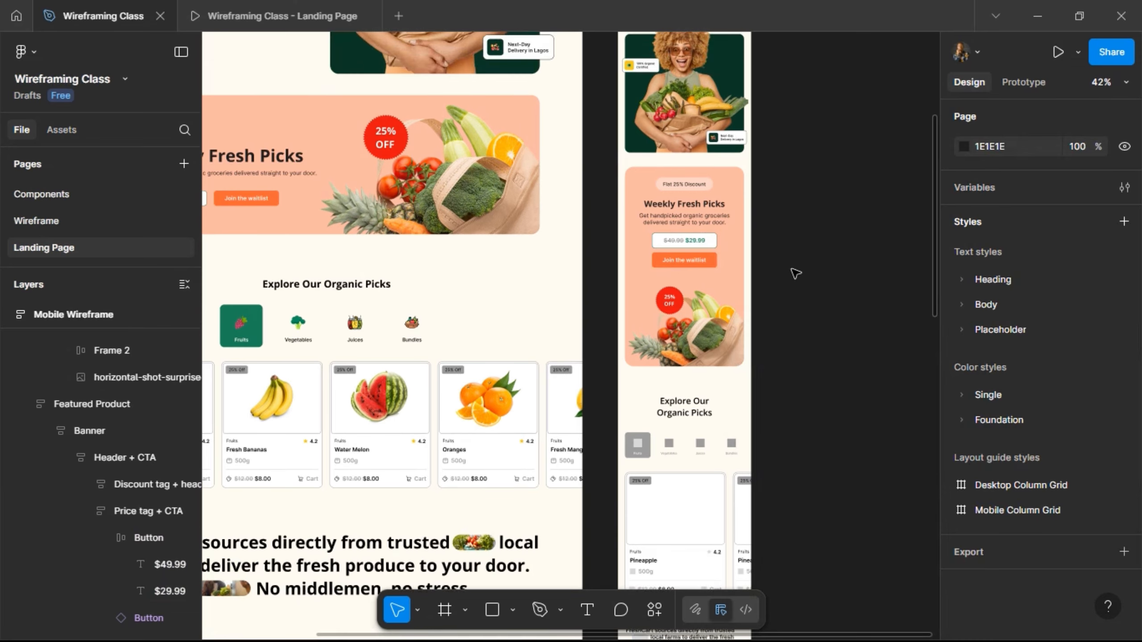
Step: Swap the four grey wireframe category cards under the mobile Explore Our Organic Picks heading for the Mobile - Cart component
scroll(795, 273, "down", 3)
scroll(795, 273, "down", 5)
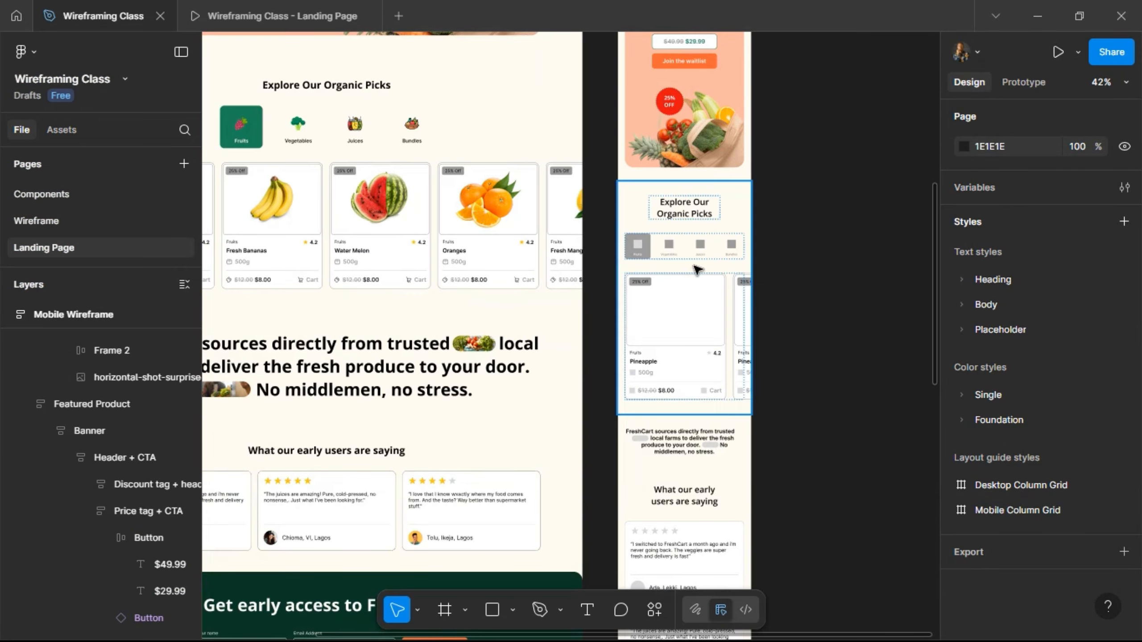
scroll(665, 260, "up", 3)
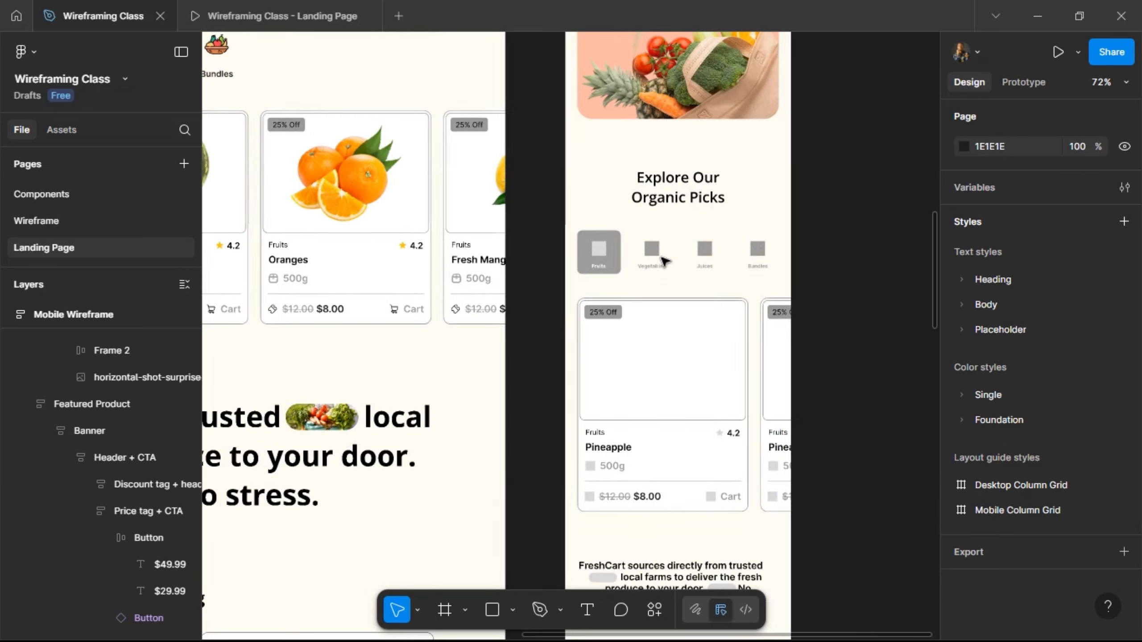
left_click(615, 258)
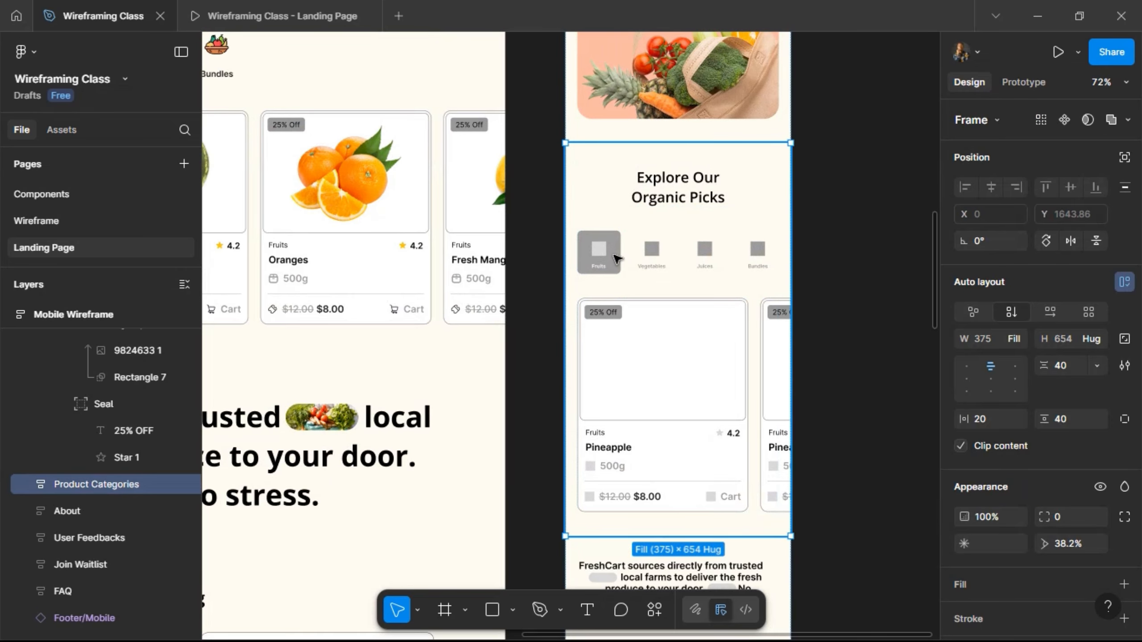
left_click(615, 258)
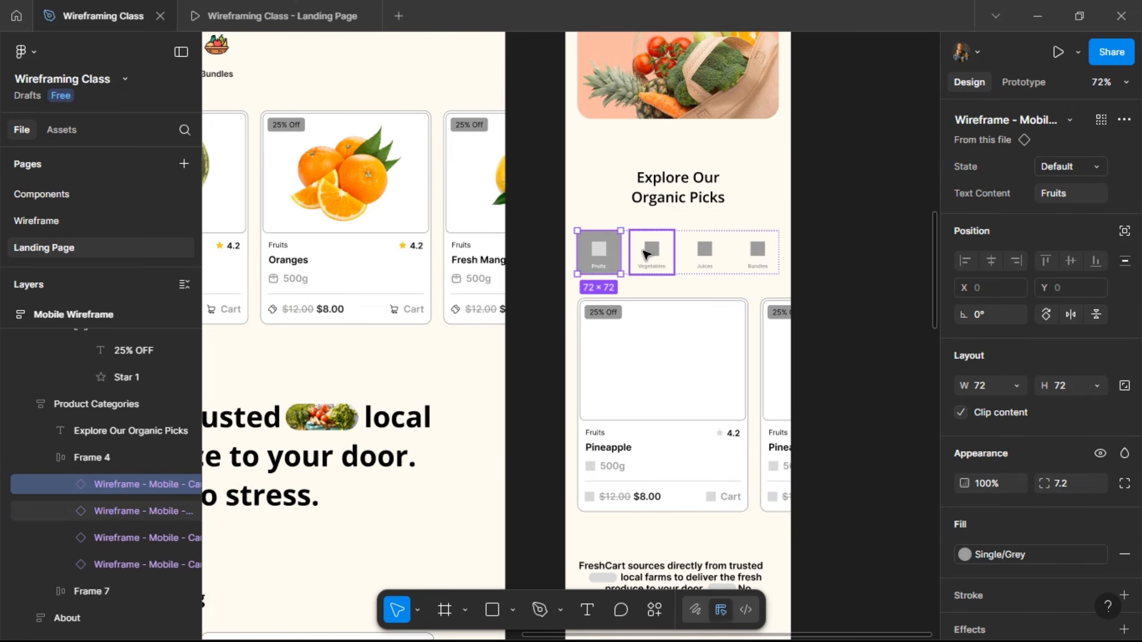
left_click(658, 254, "shift")
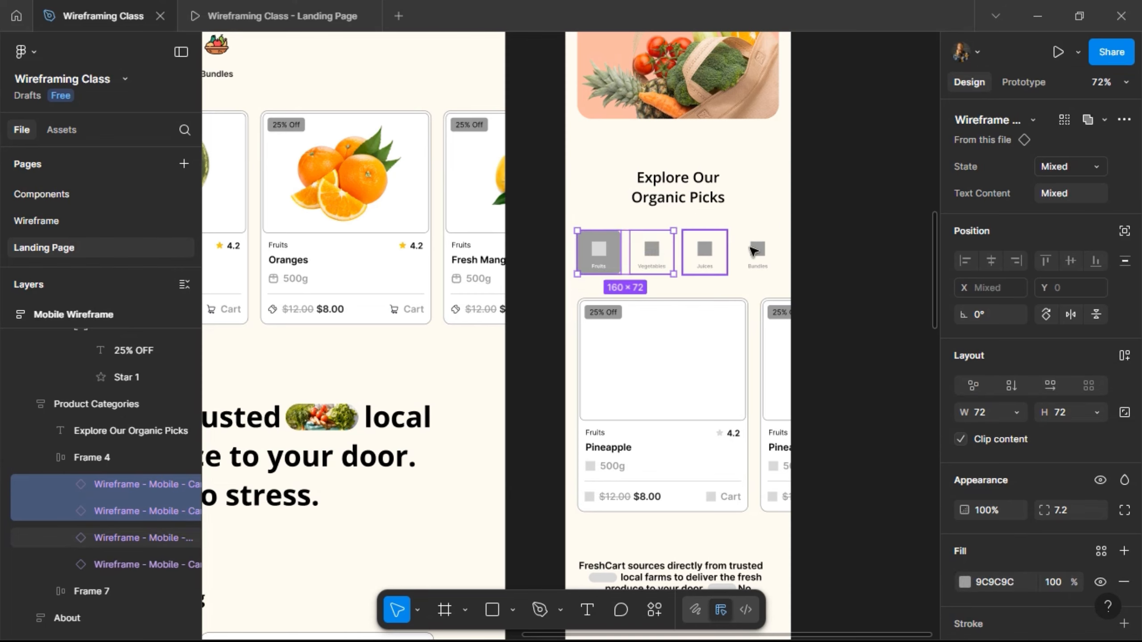
left_click(715, 251, "shift")
left_click(757, 252, "shift")
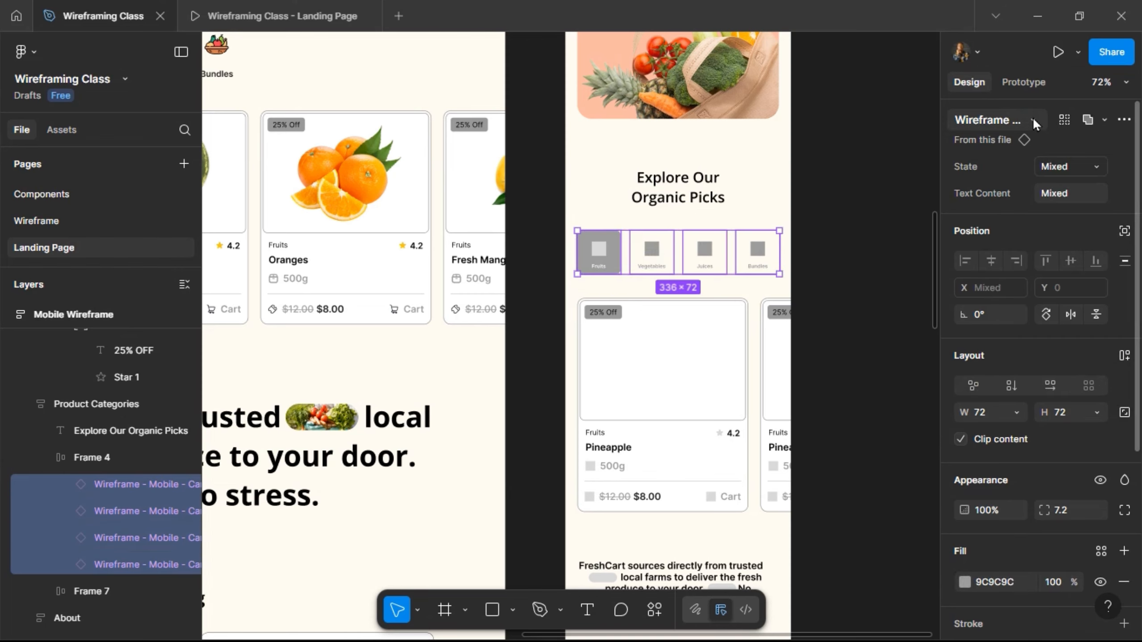
left_click(1031, 119)
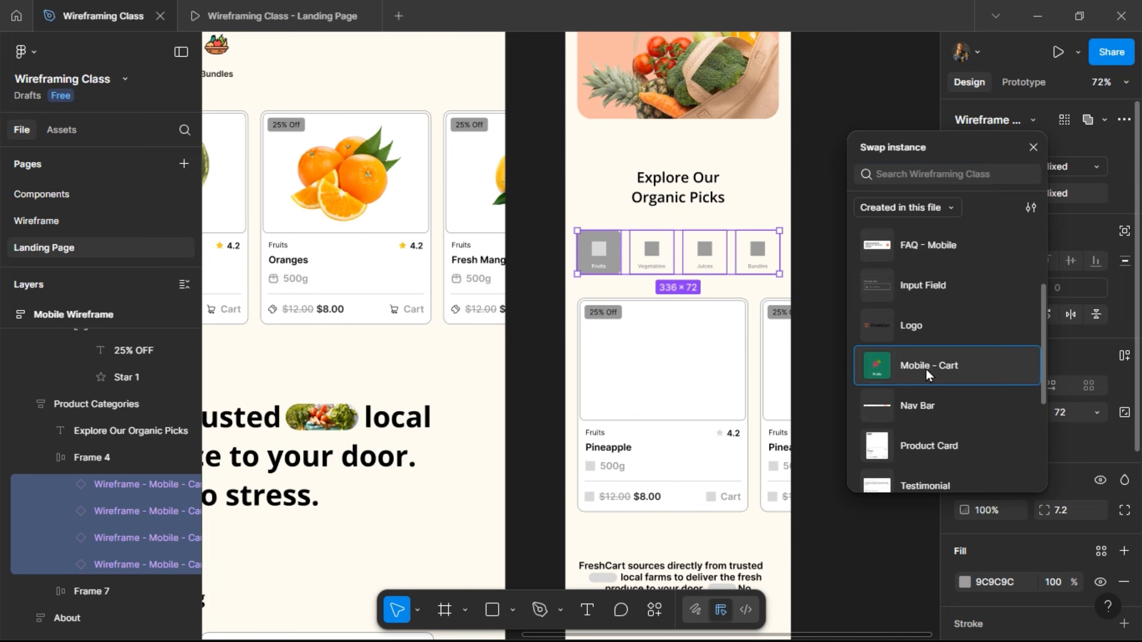
left_click(926, 368)
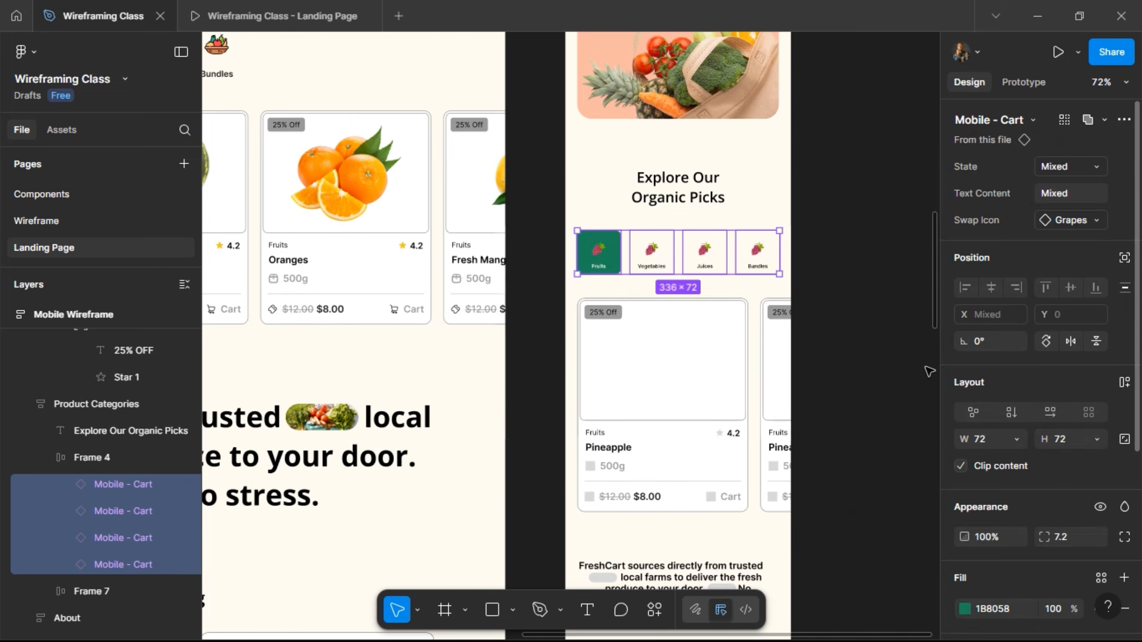
Step: Set the icons of the Vegetables, Juices and Bundles category cards to the matching Vegetables, Juices and Bundles instances
left_click(651, 264)
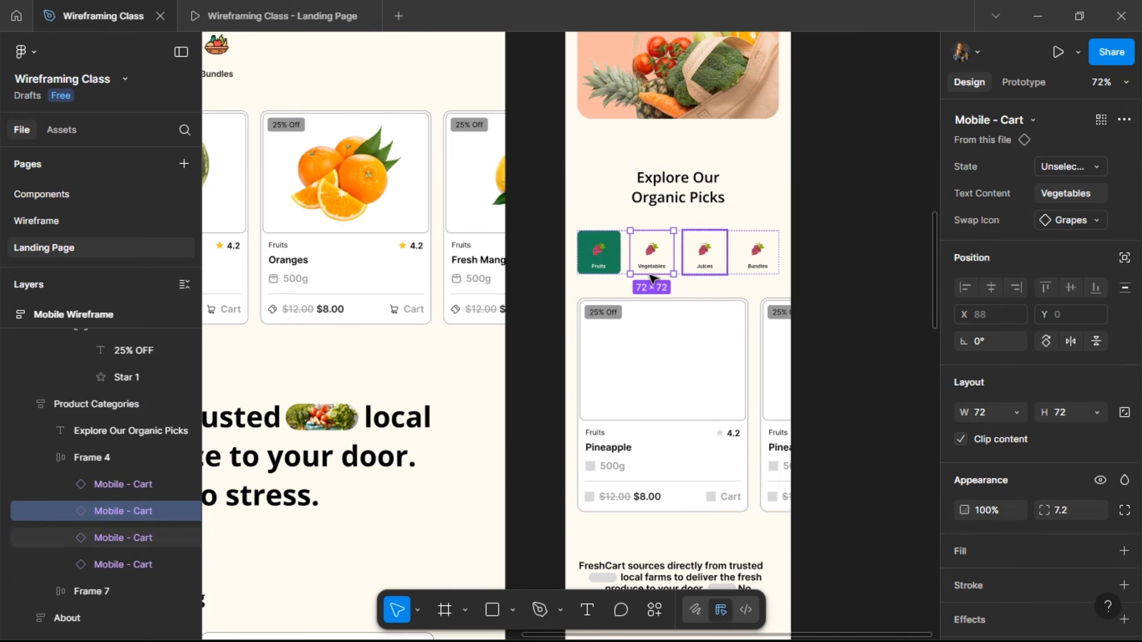
left_click(1088, 223)
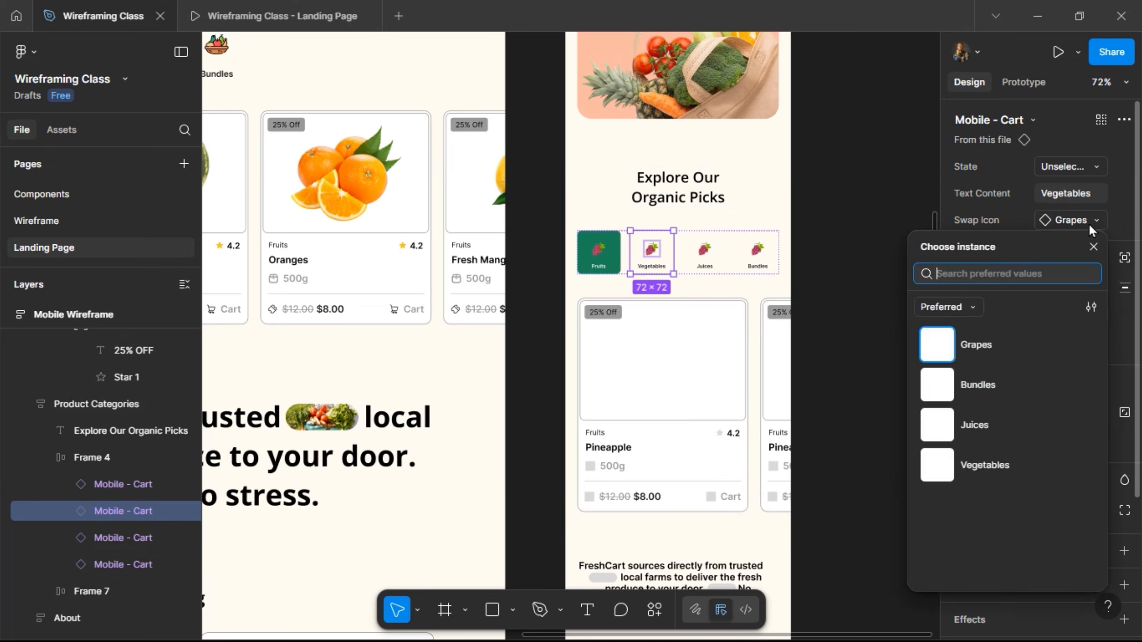
left_click(992, 449)
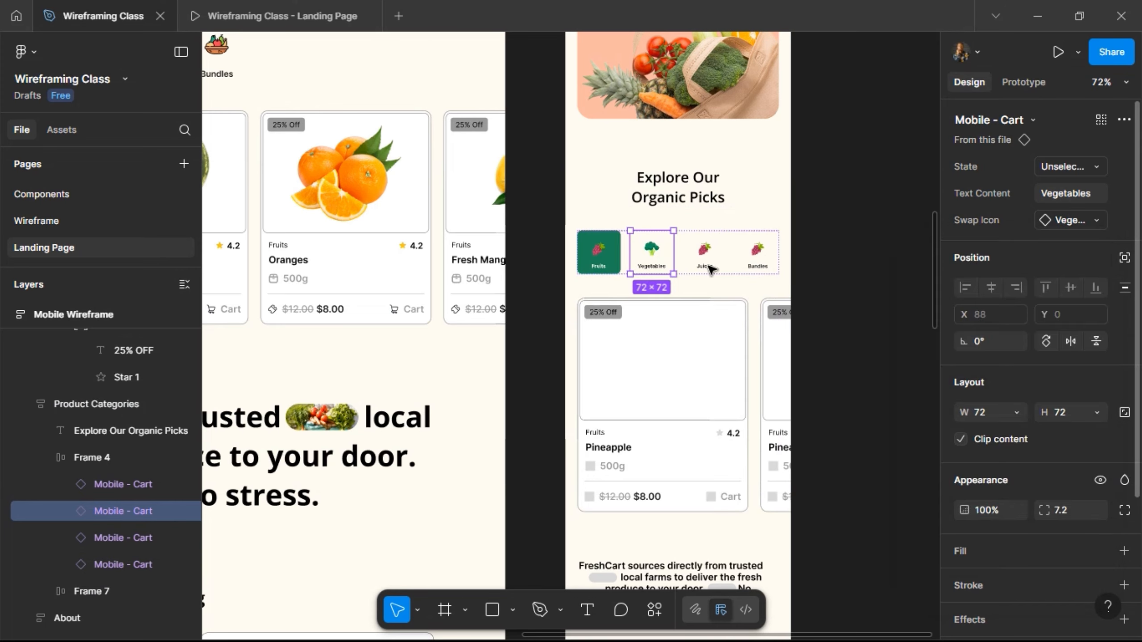
left_click(704, 254)
left_click(1084, 223)
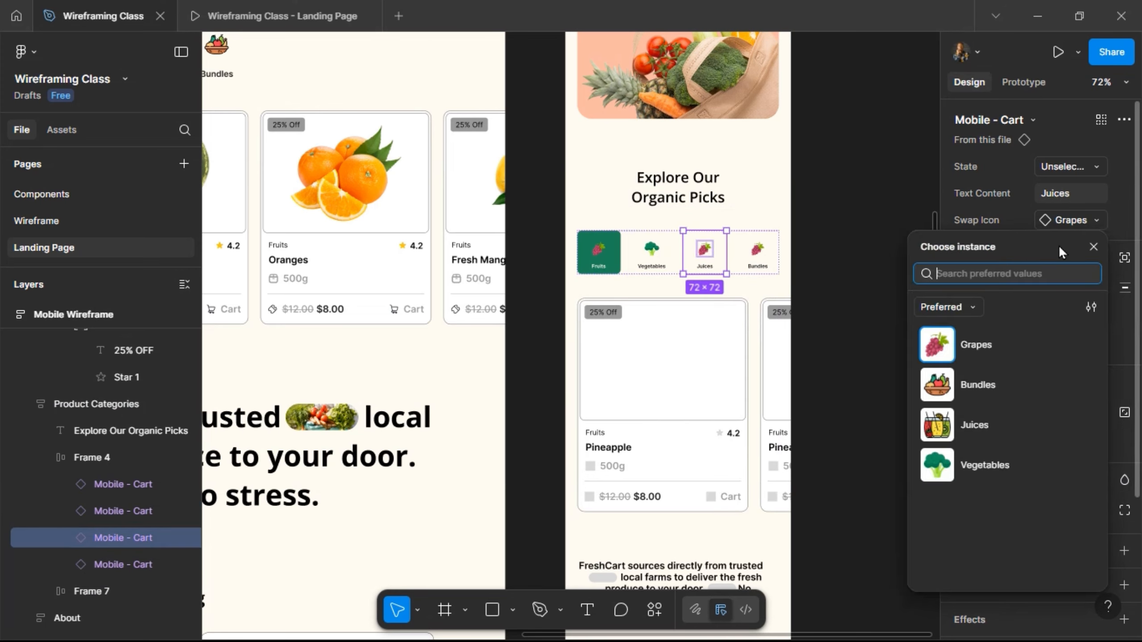
left_click(757, 252)
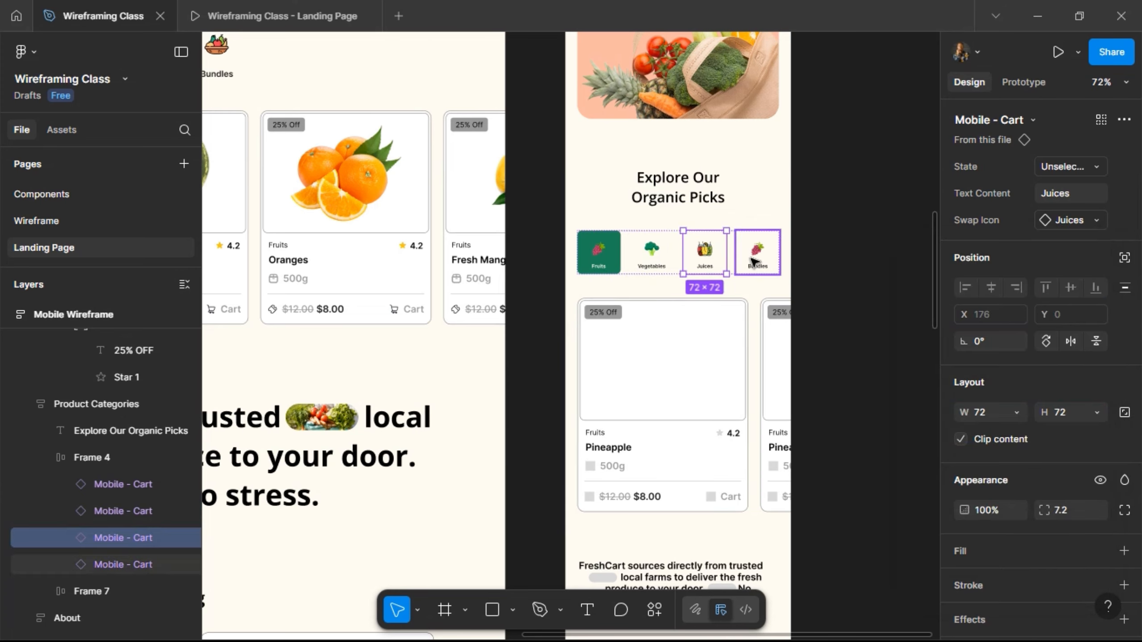
left_click(1080, 220)
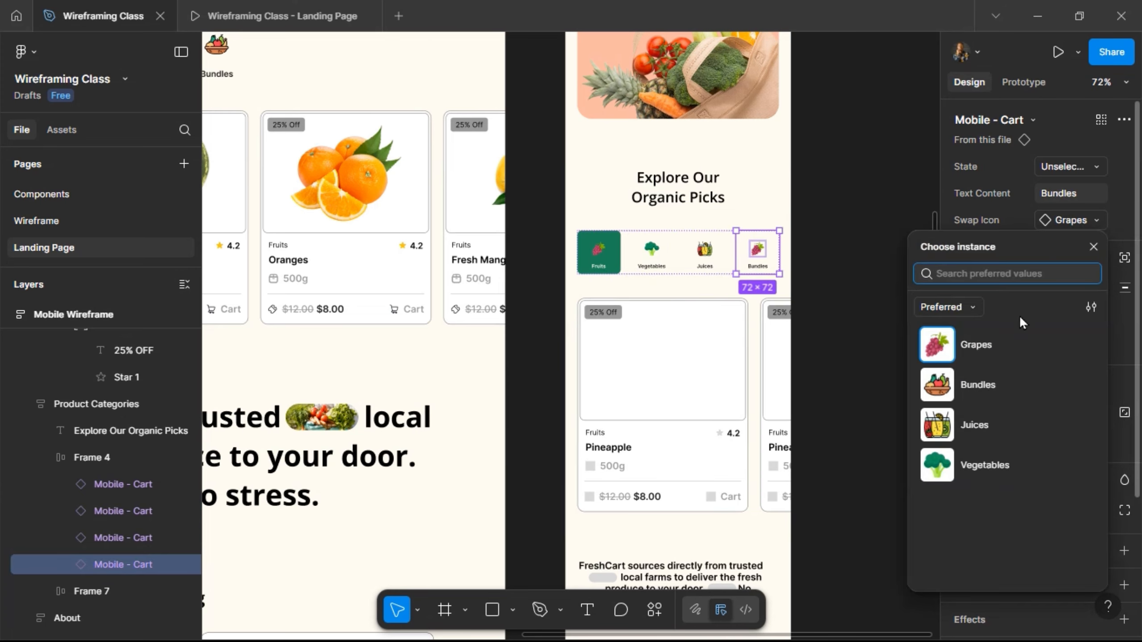
left_click(1010, 387)
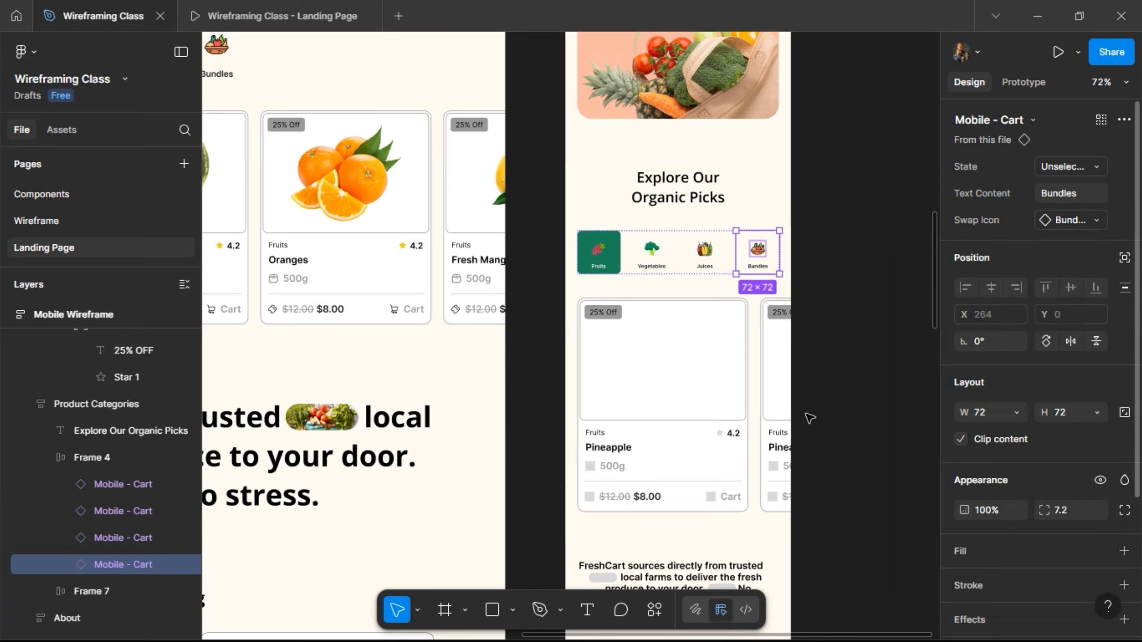
Step: Replace the mobile page's wireframe product card row under the category cards with the desktop page's styled product card row
left_click(671, 347)
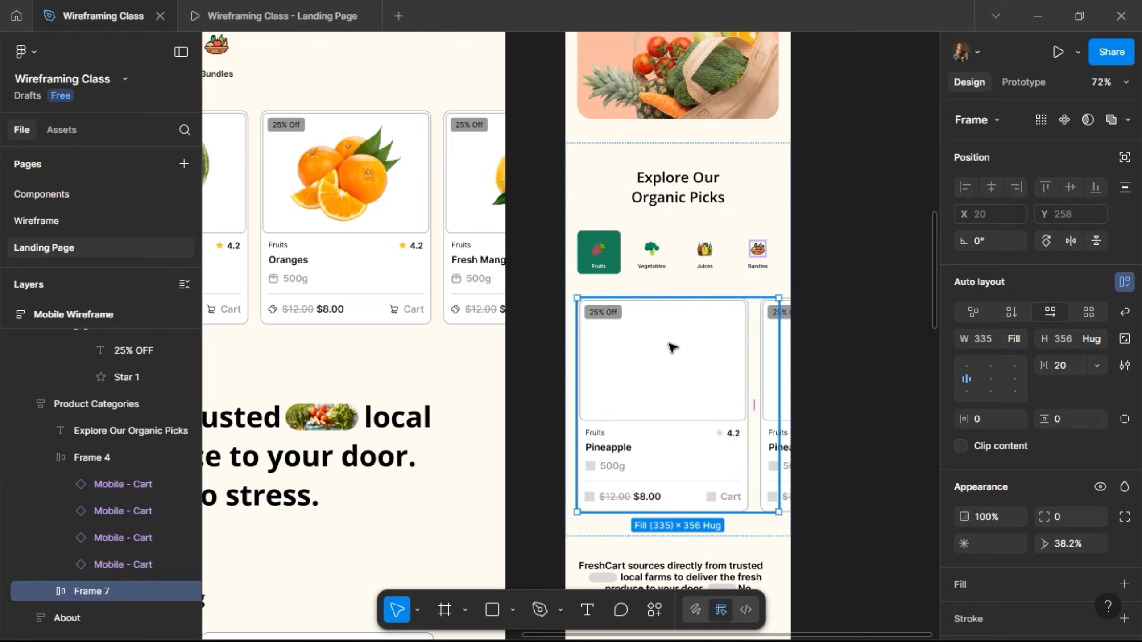
key("Return")
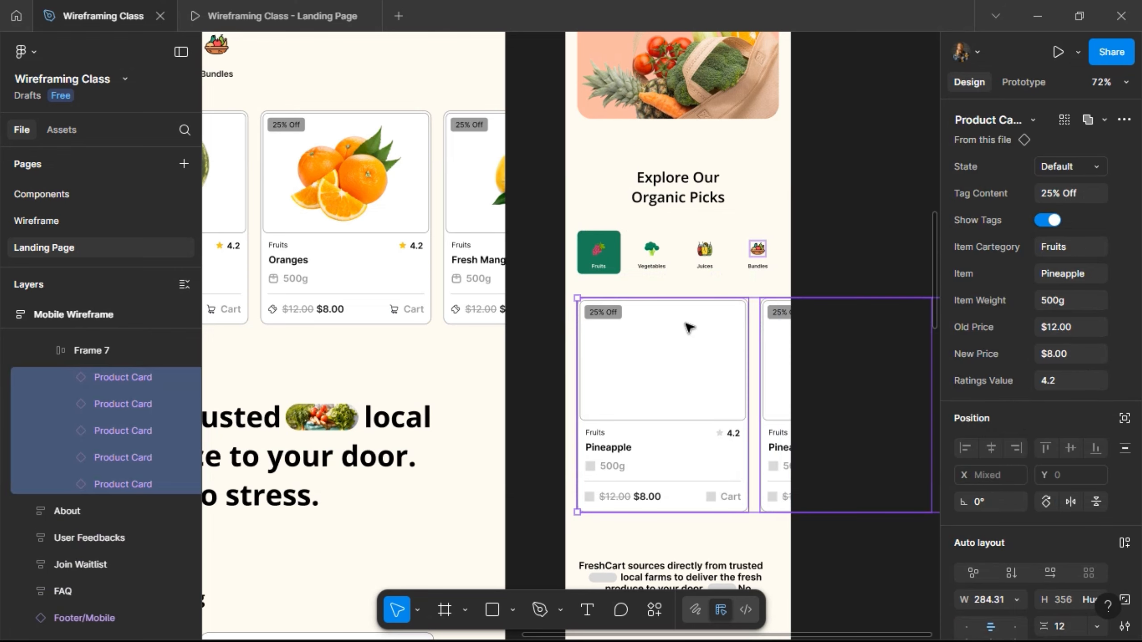
left_click(380, 281)
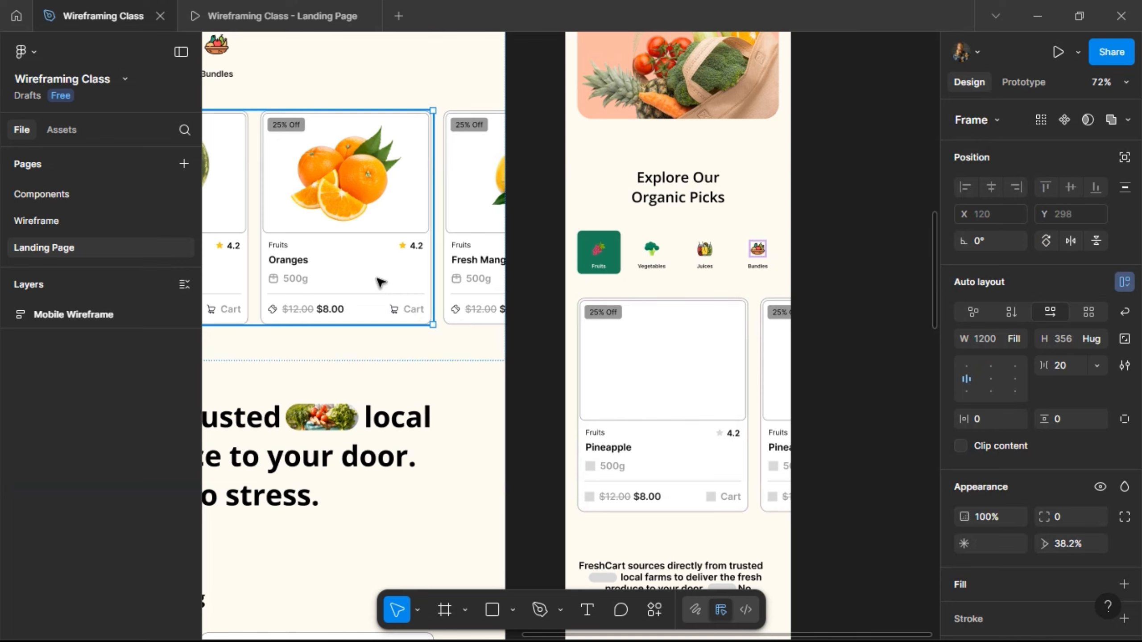
left_click(642, 369)
left_click(642, 370, "ctrl")
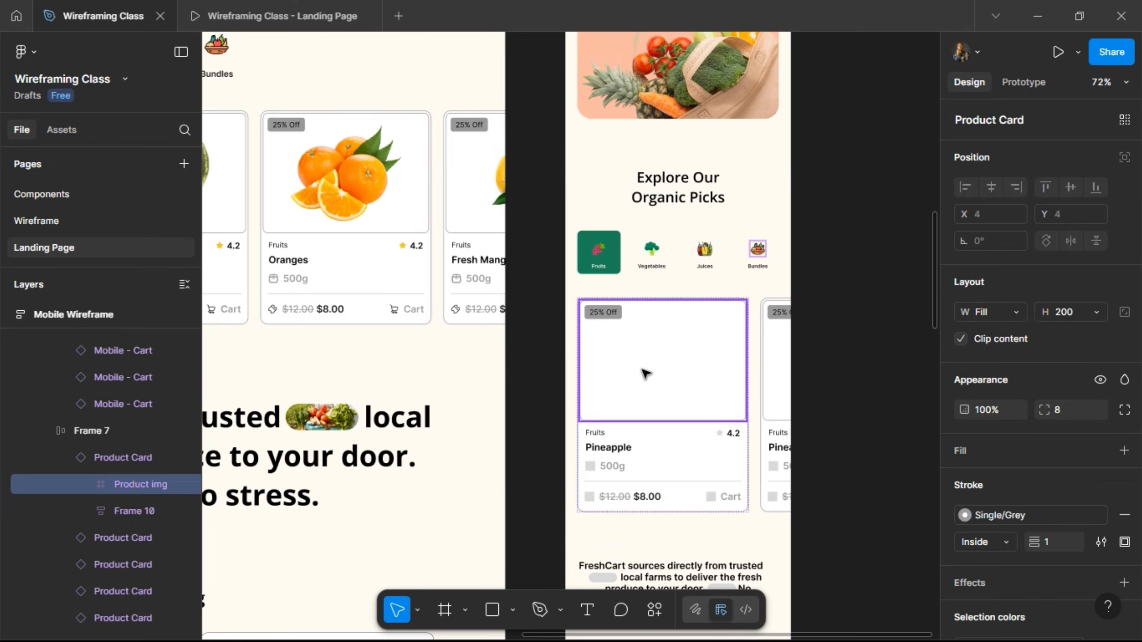
key("shift+Return")
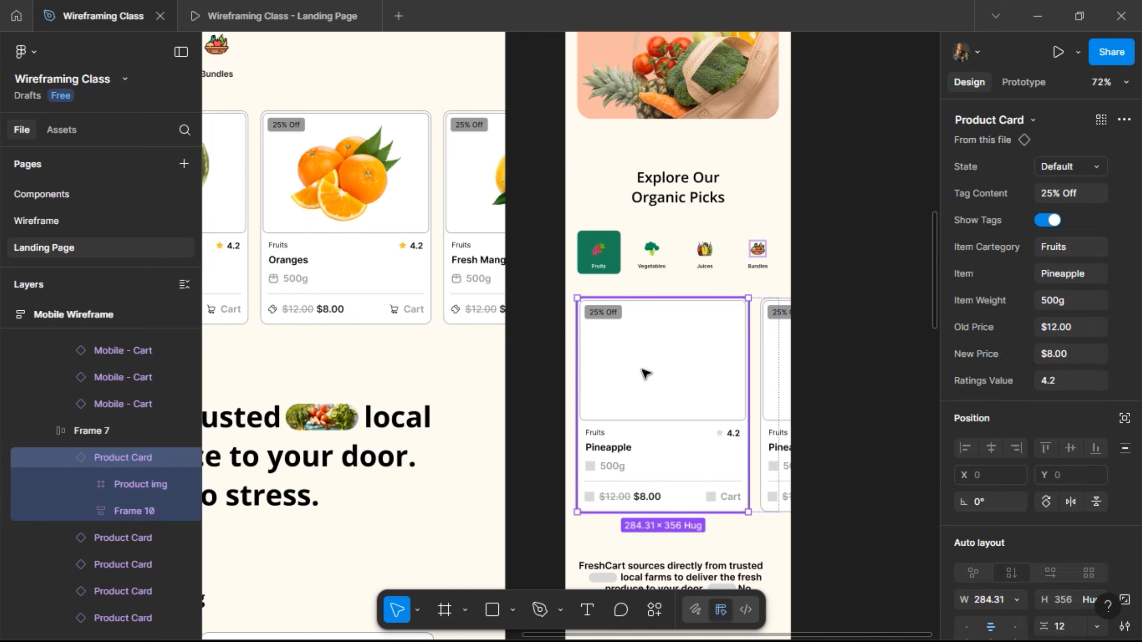
key("shift+Return")
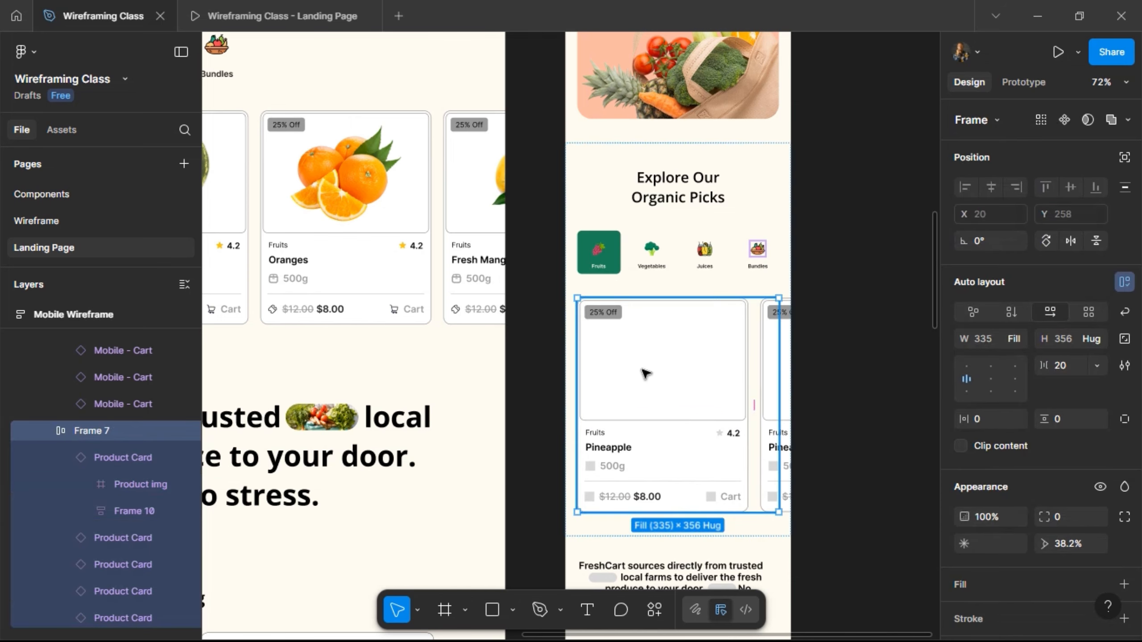
scroll(635, 358, "down", 1)
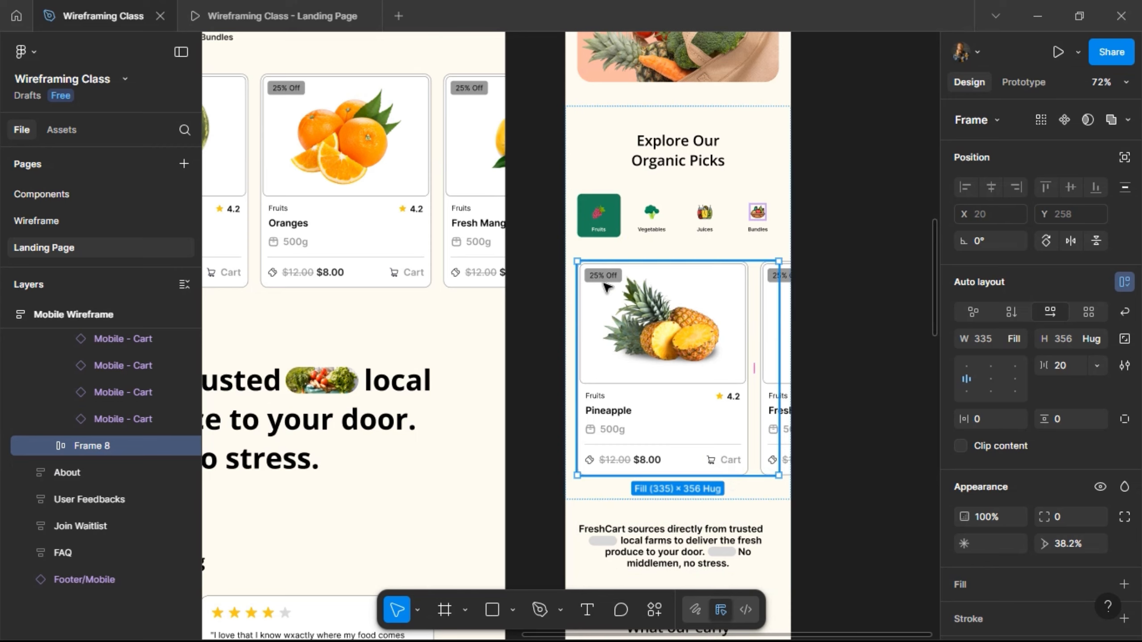
Step: Go to the Pineapple product card's main component and set the gap between its cart icon and Cart text to 4
left_click(672, 345)
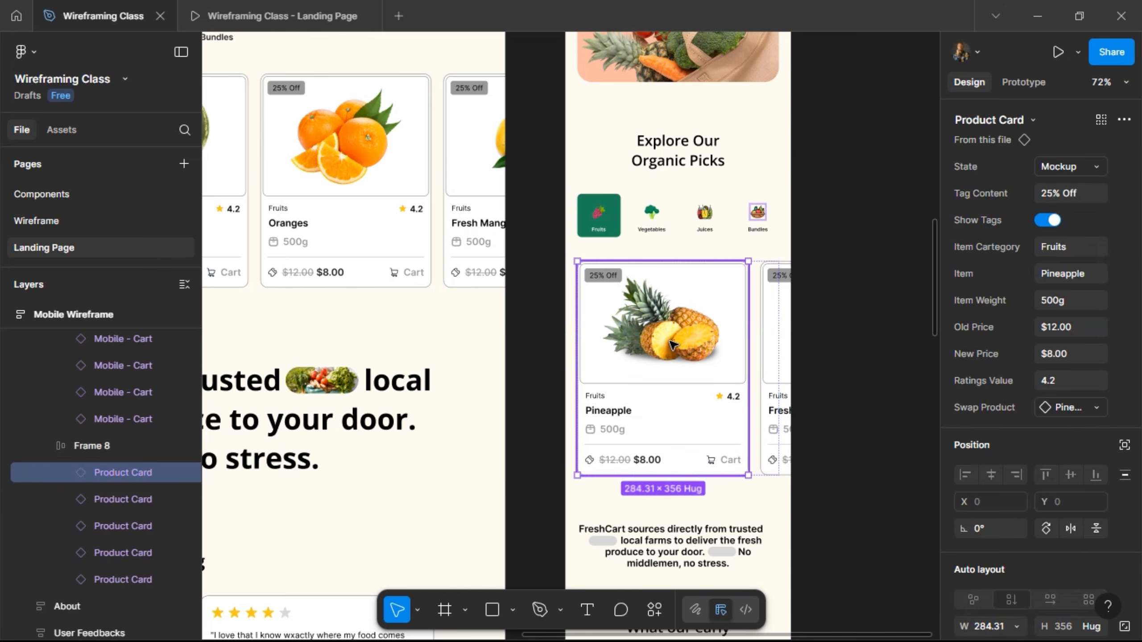
right_click(623, 326)
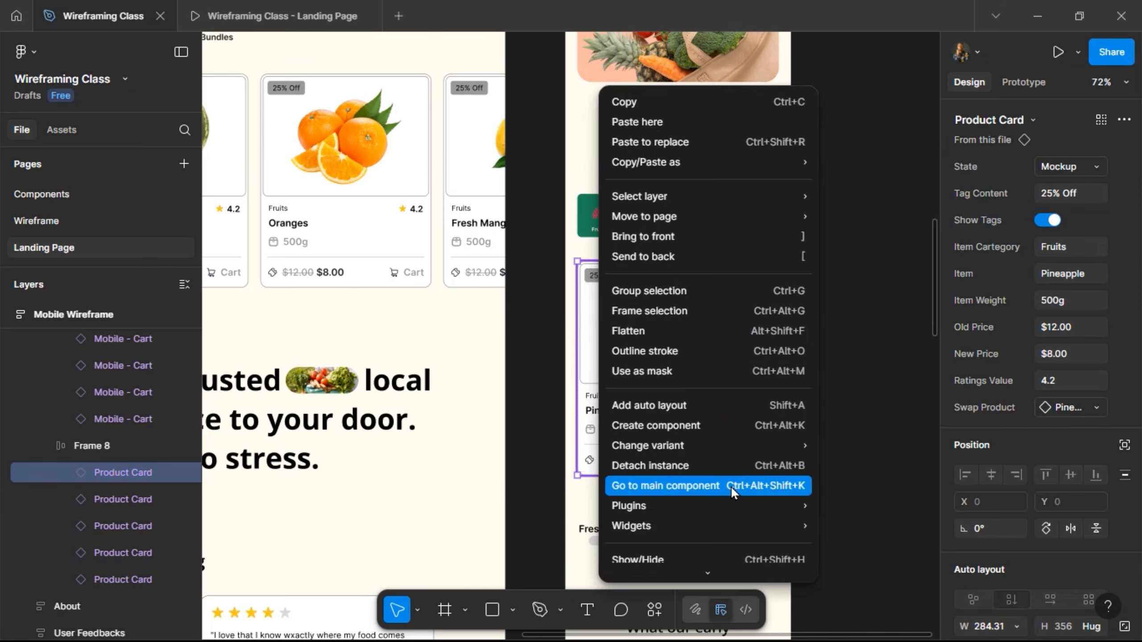
left_click(745, 487)
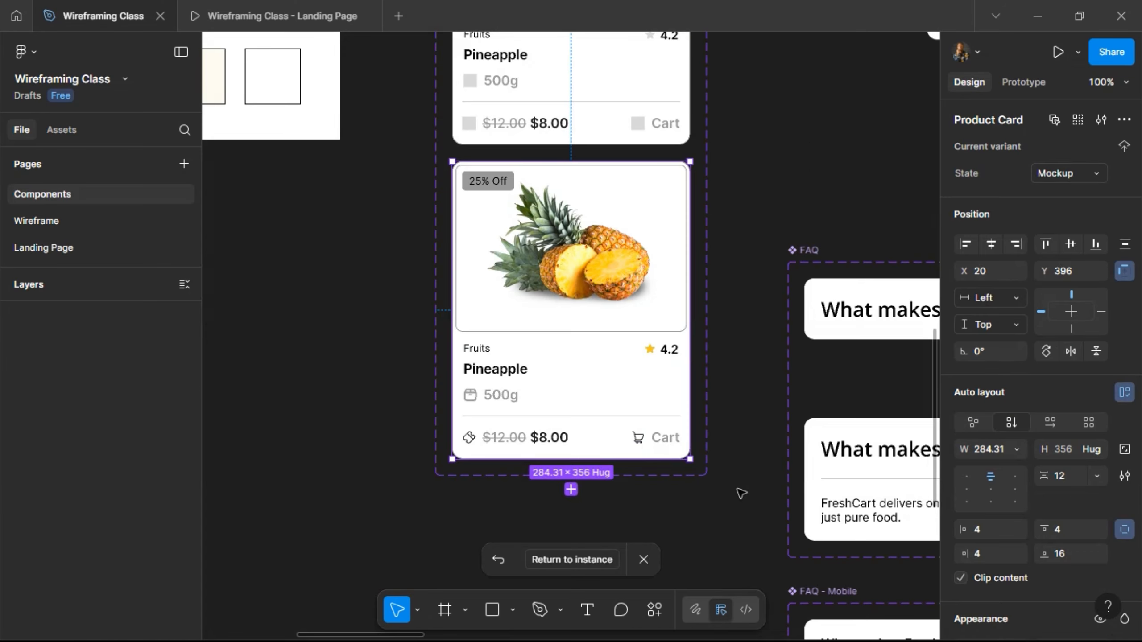
double_click(672, 441)
double_click(671, 441)
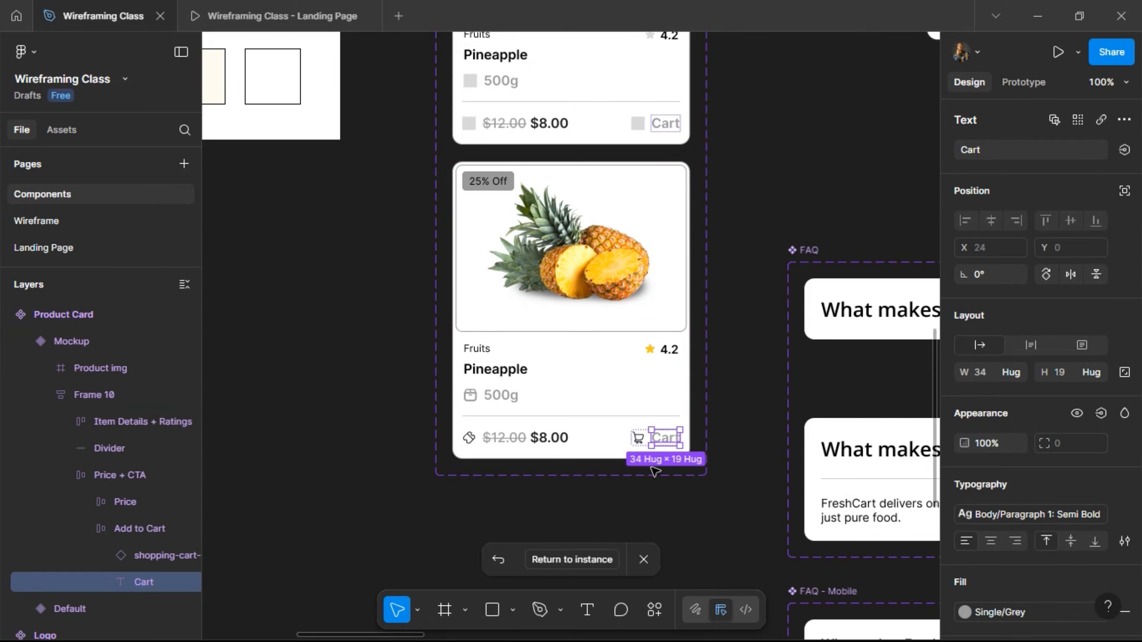
key("shift+Return")
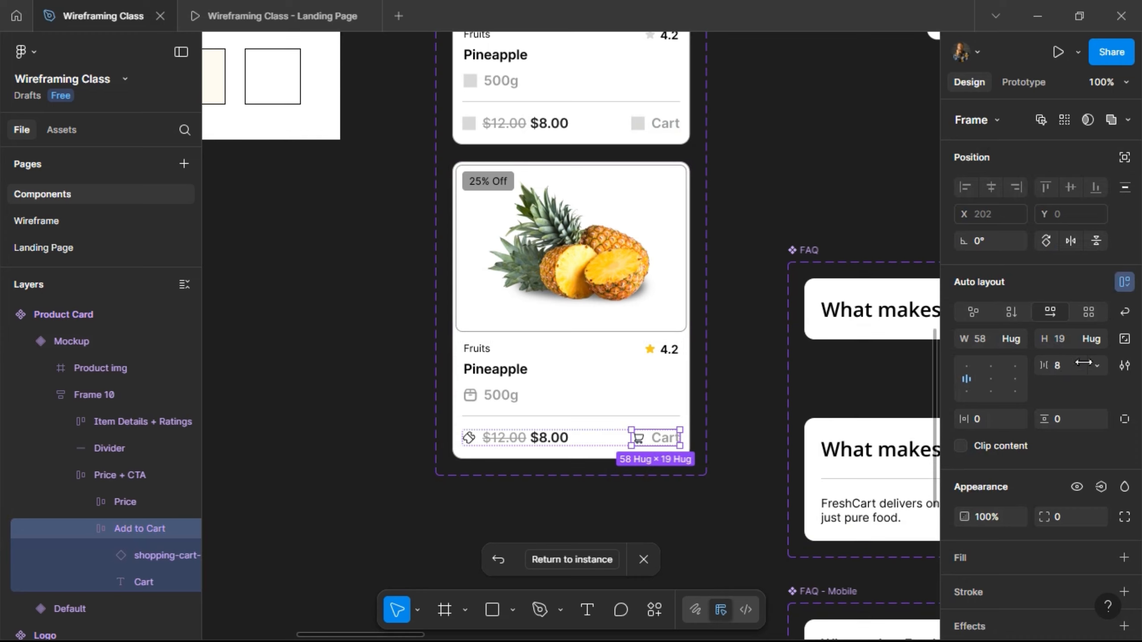
key("Return")
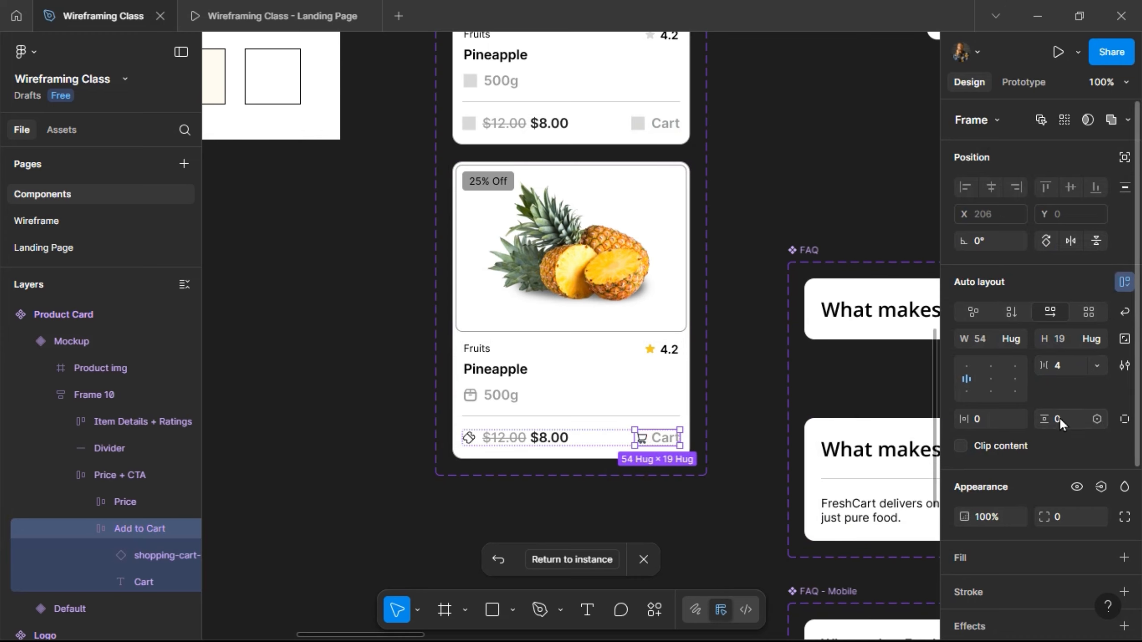
Step: Recolour the Add to Cart icon and text in the Mockup product card with the orange primary-500 style
scroll(1059, 420, "down", 5)
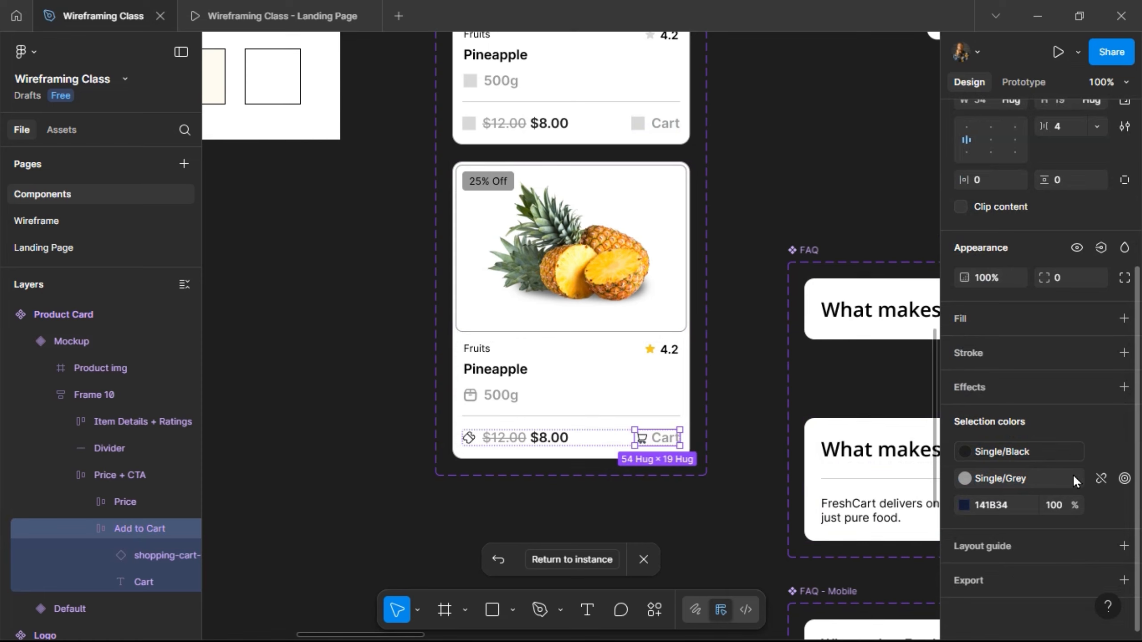
left_click(1072, 475)
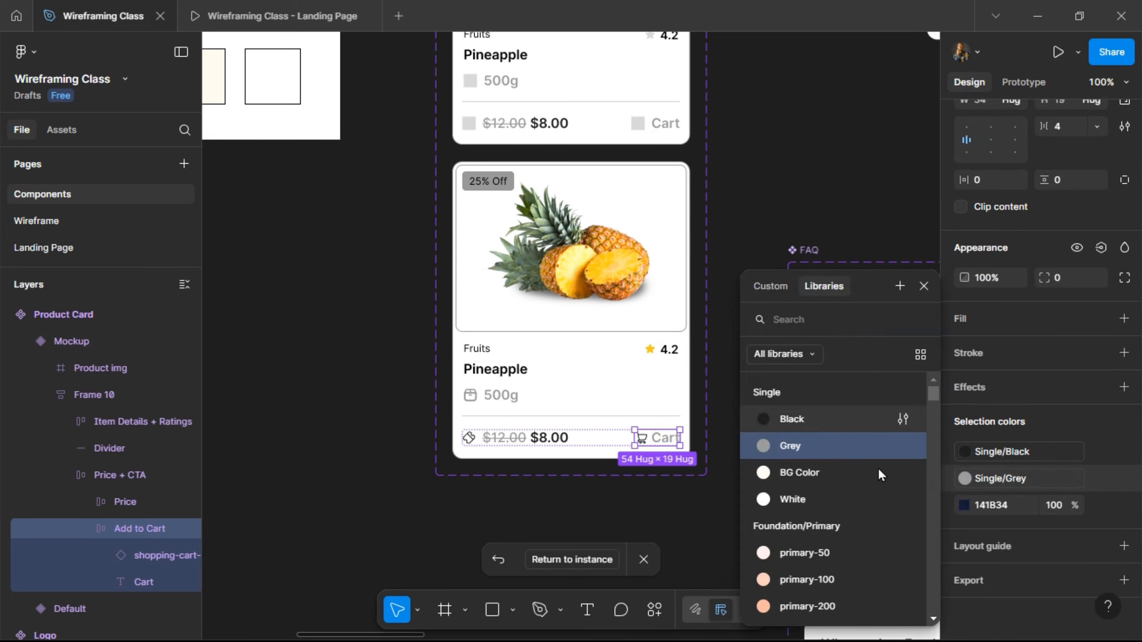
left_click(854, 416)
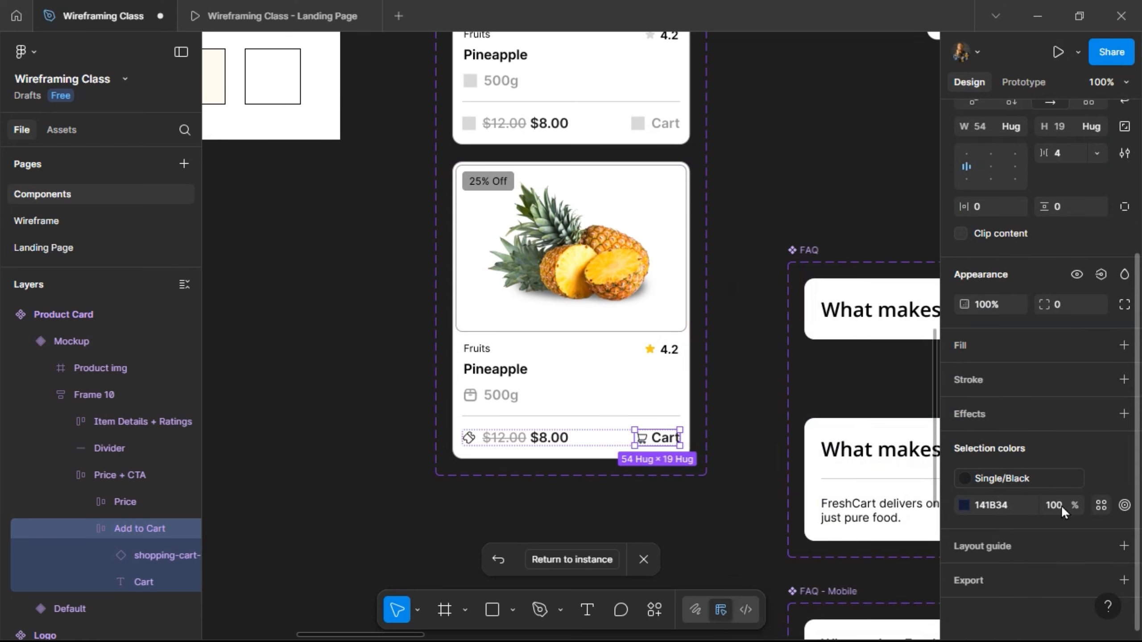
left_click(1101, 505)
left_click(837, 419)
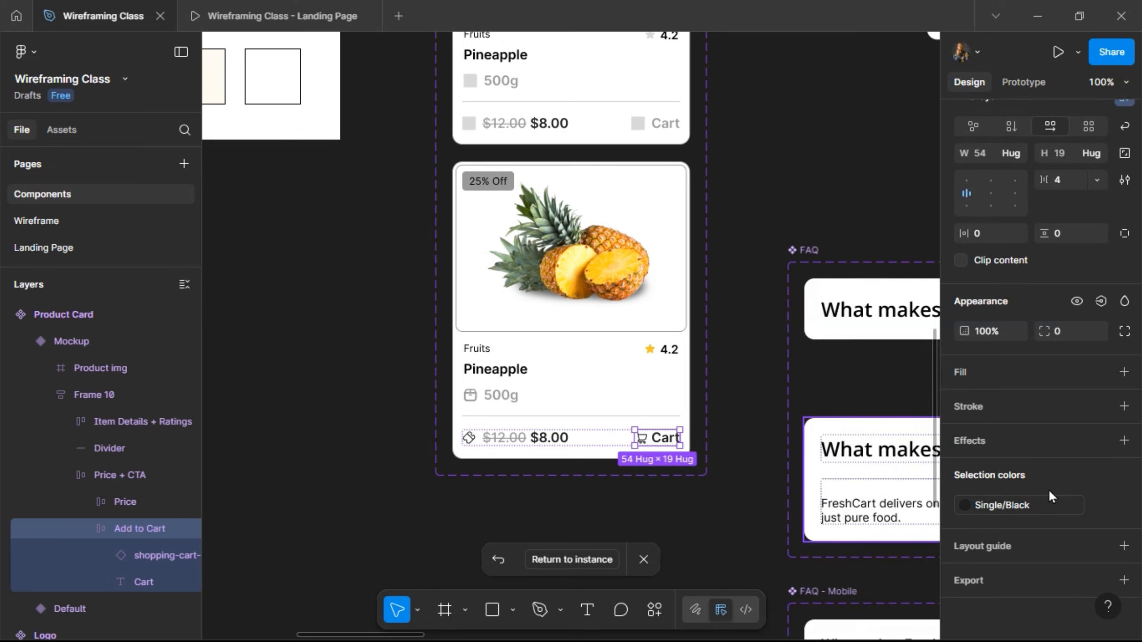
left_click(1054, 509)
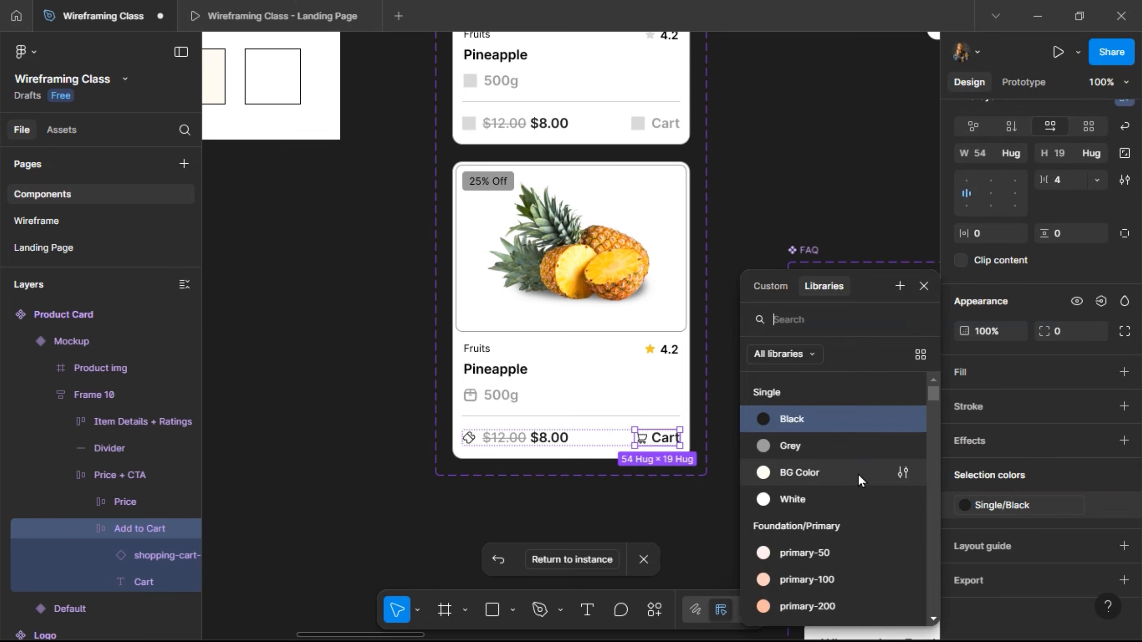
scroll(858, 473, "down", 5)
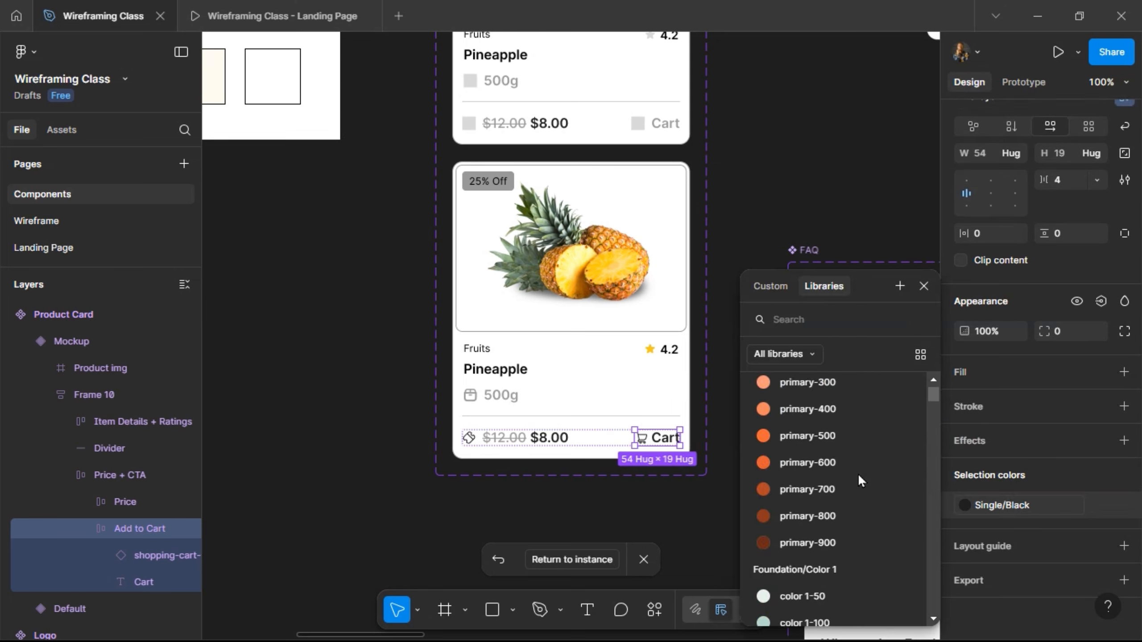
left_click(801, 437)
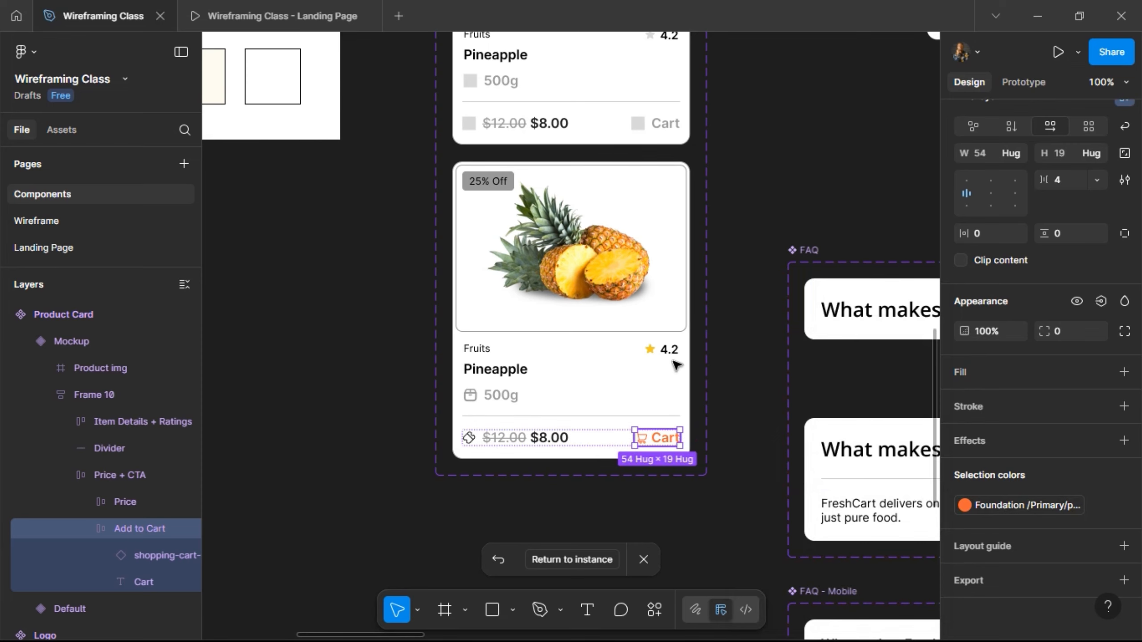
Step: Fill the 25% Off tag in the Mockup product card with the pale green color 1-50 style
left_click(471, 186)
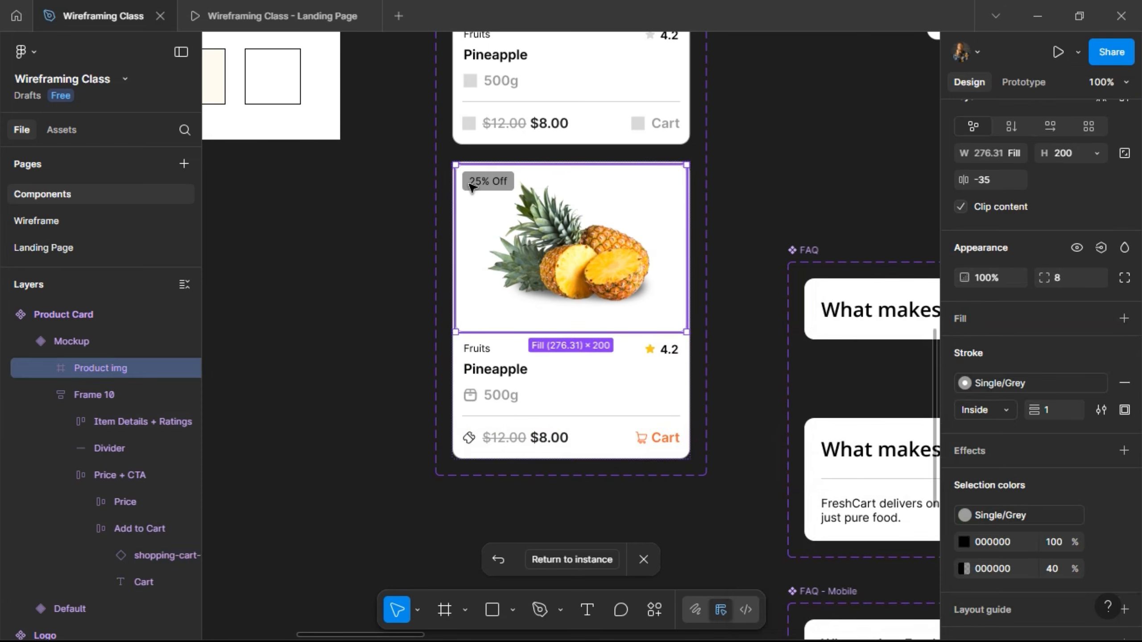
double_click(470, 186)
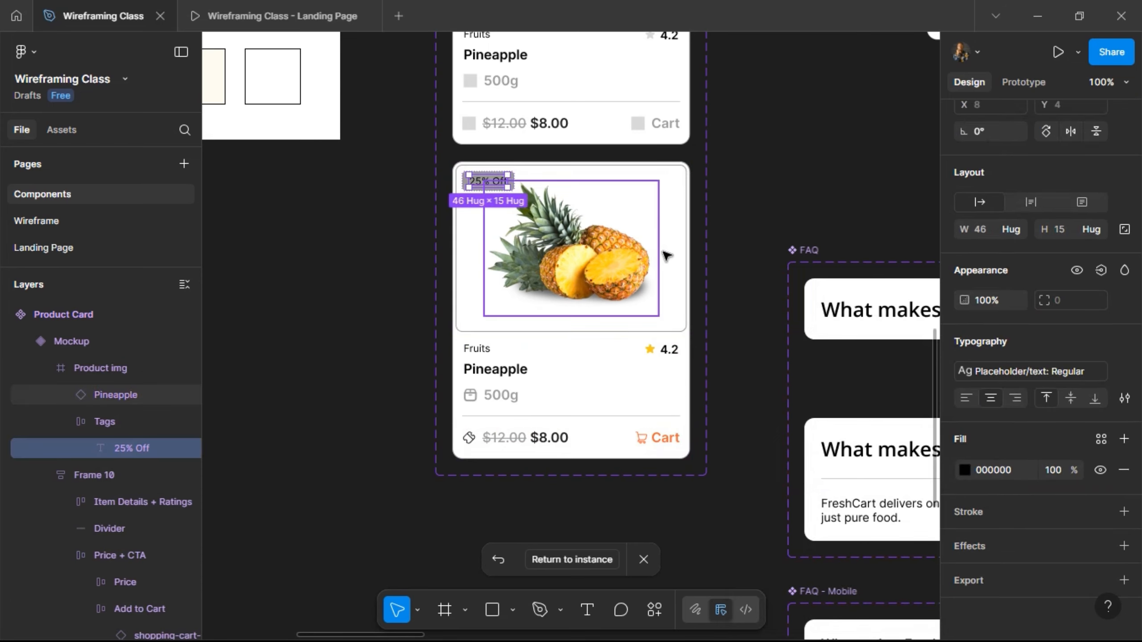
key("Escape")
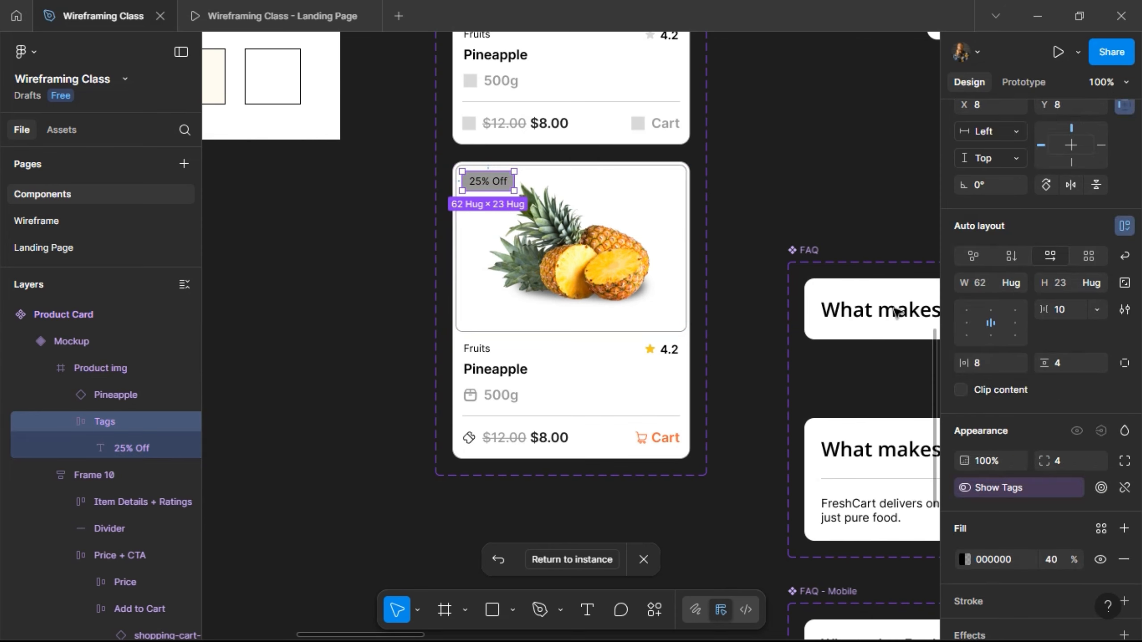
scroll(1031, 541, "down", 4)
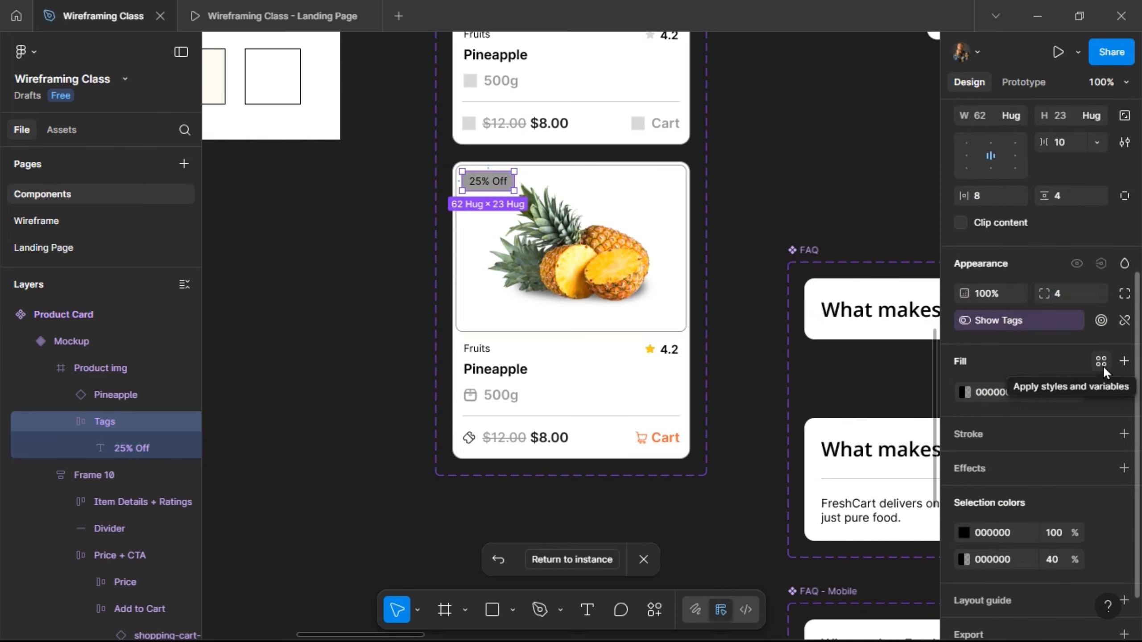
left_click(964, 390)
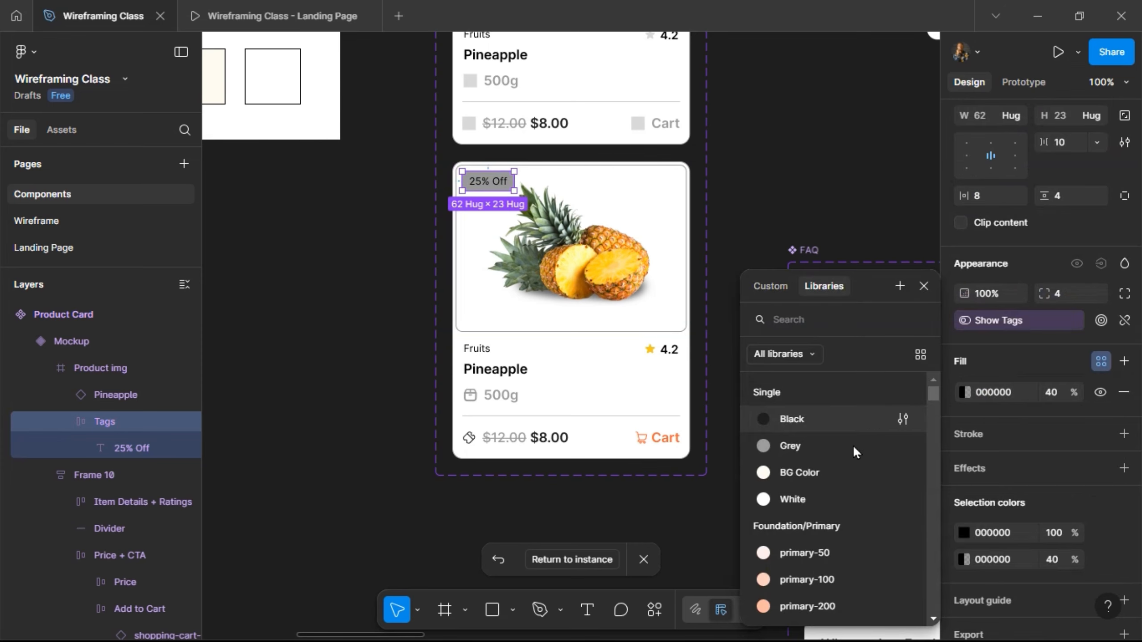
scroll(840, 506, "down", 3)
scroll(840, 513, "down", 7)
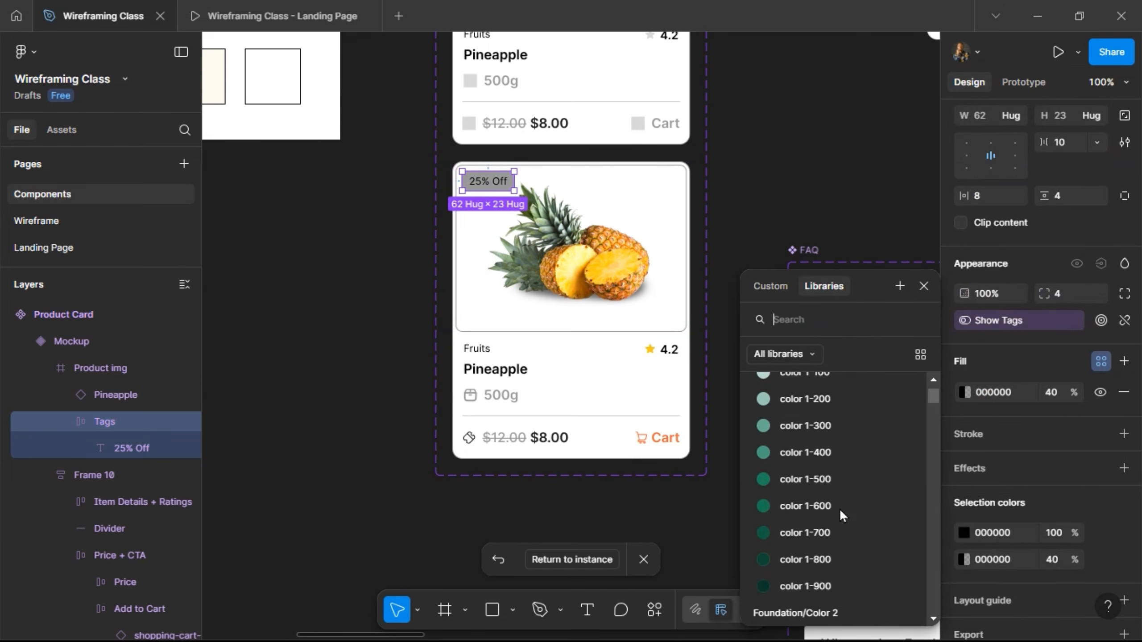
left_click(833, 453)
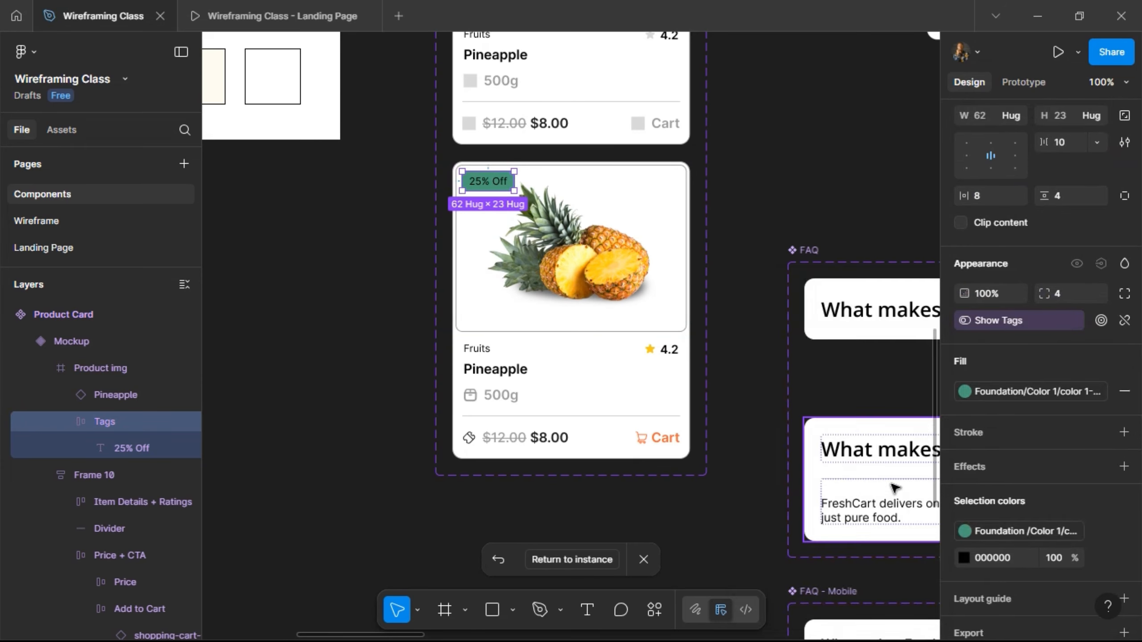
left_click(1037, 391)
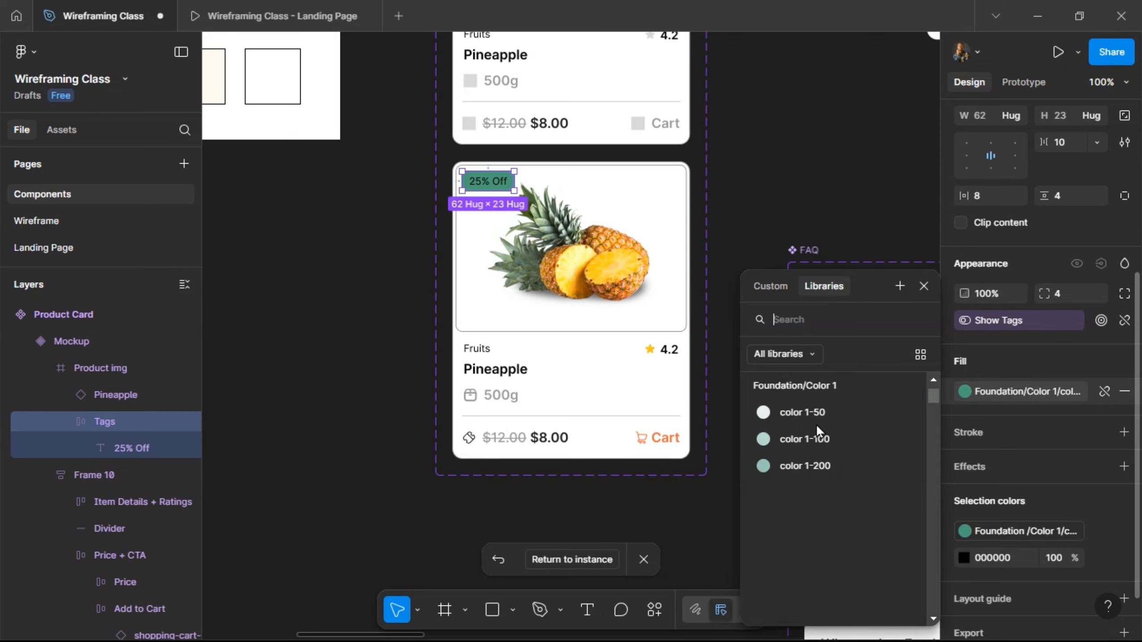
left_click(817, 428)
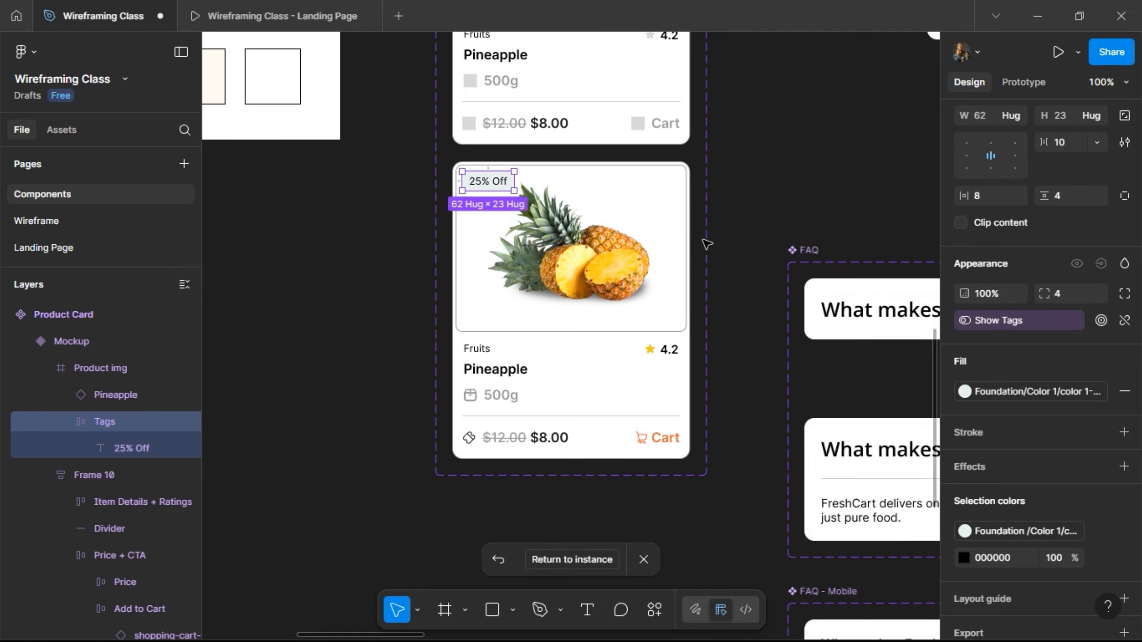
Step: Return to the product card instance on the landing page and review the updated cards on both layouts, down to the mobile about text
left_click(570, 555)
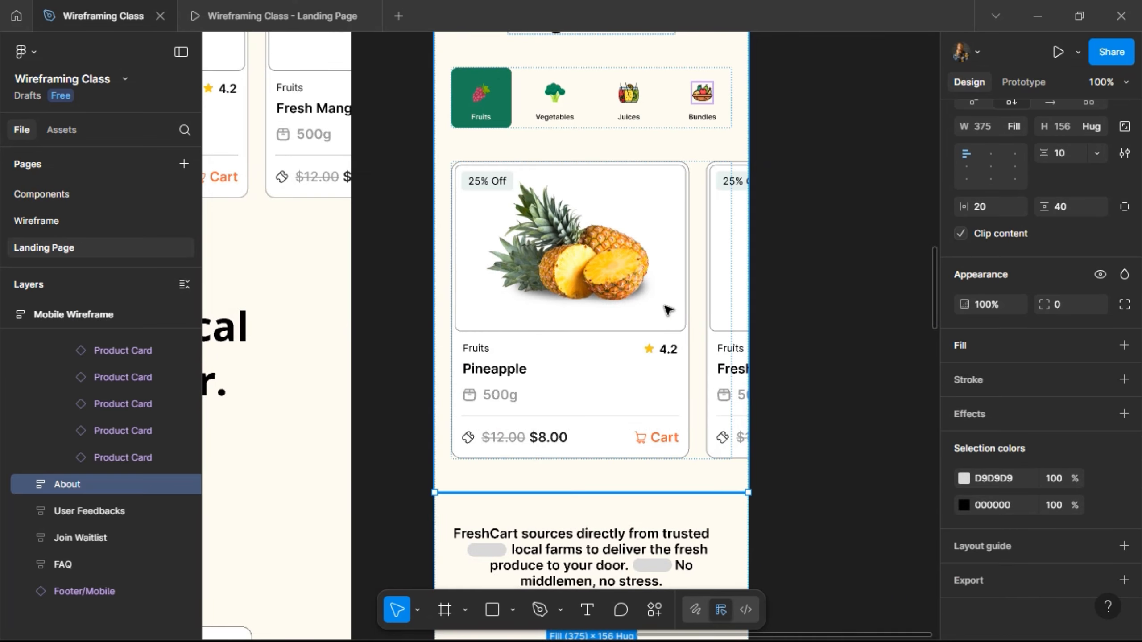
scroll(656, 316, "down", 5)
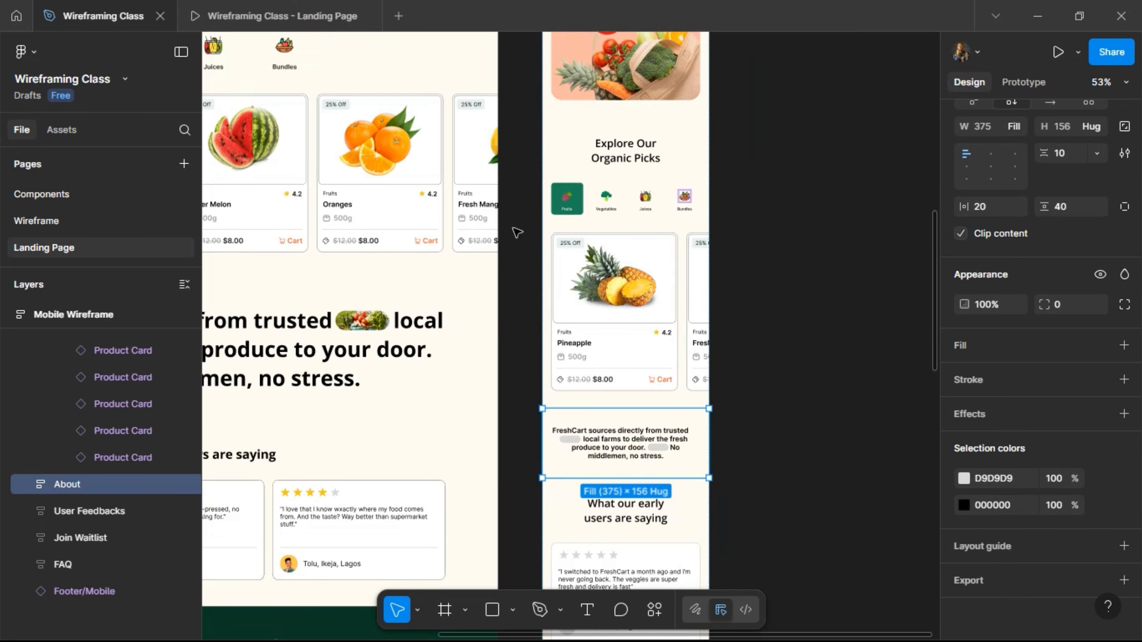
key("Escape")
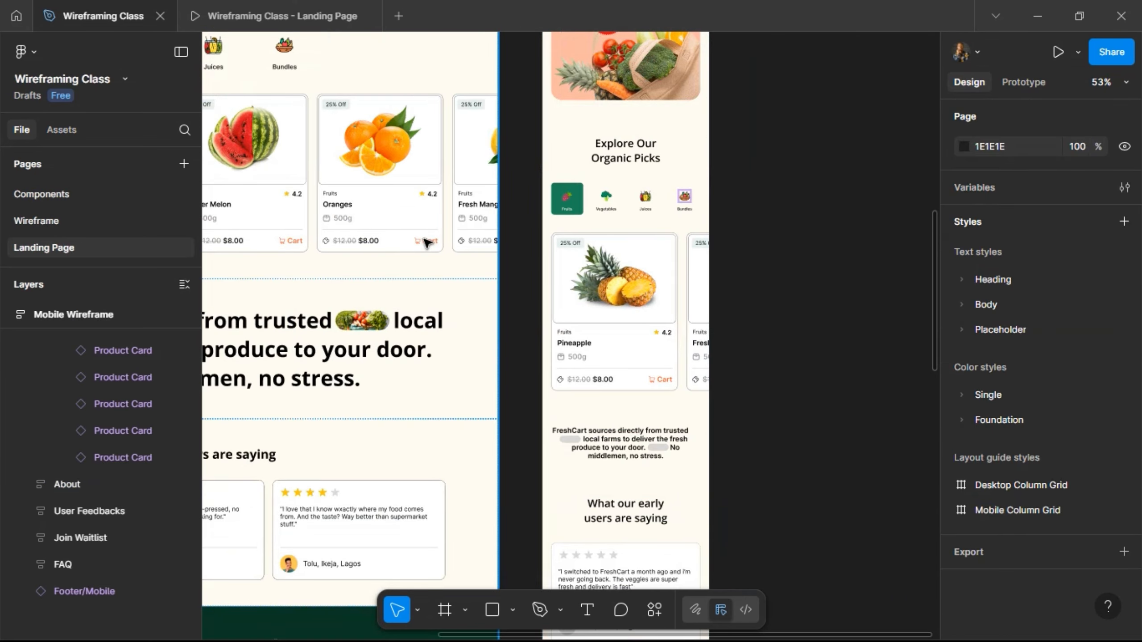
scroll(424, 243, "left", 5)
scroll(420, 245, "right", 7)
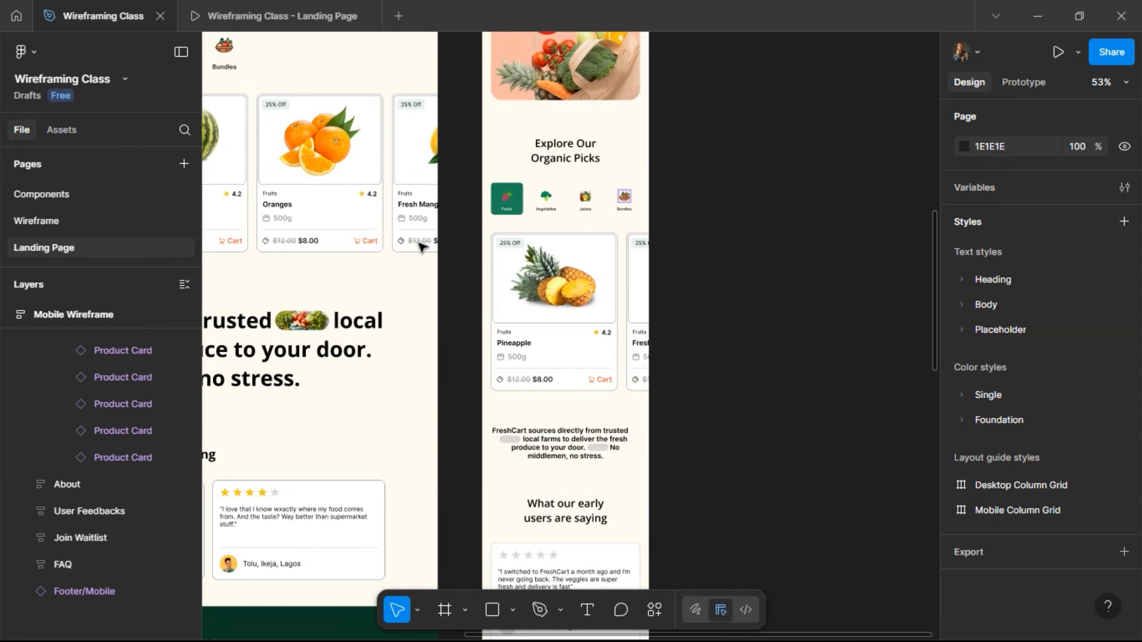
scroll(566, 266, "down", 5)
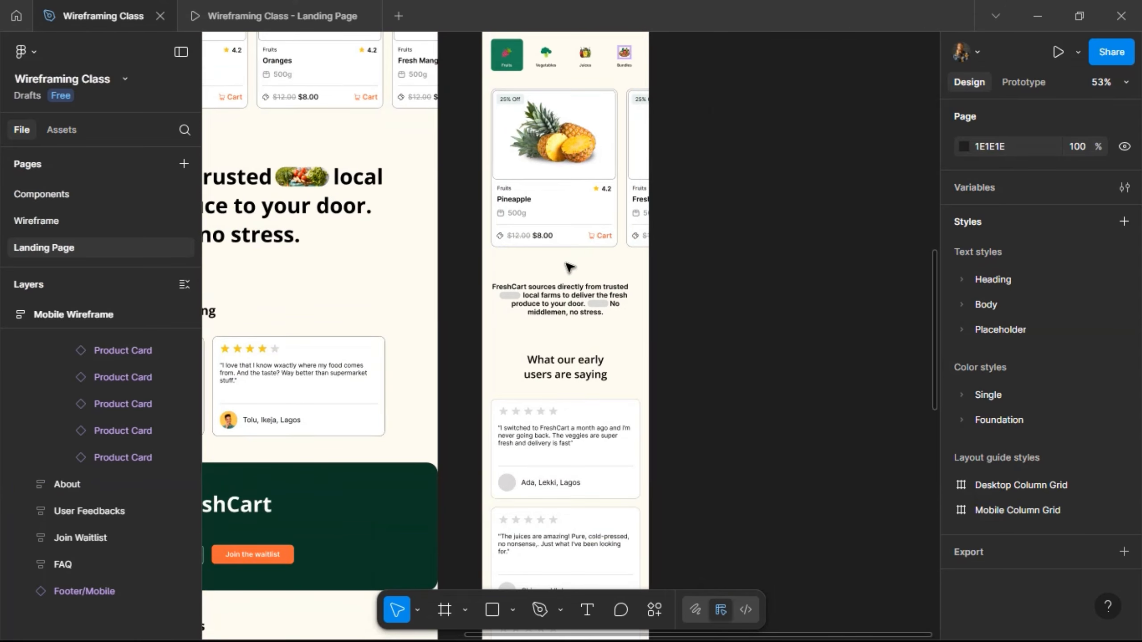
scroll(503, 239, "up", 5)
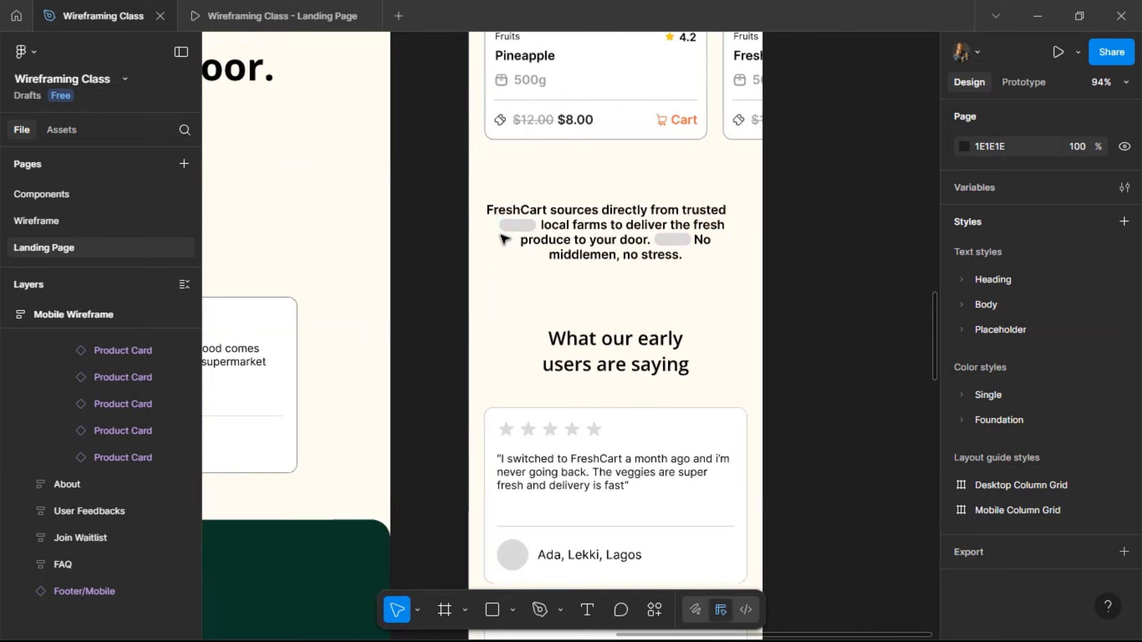
Step: Set the width of the first grey image placeholder in the mobile about text to 48
left_click(509, 228)
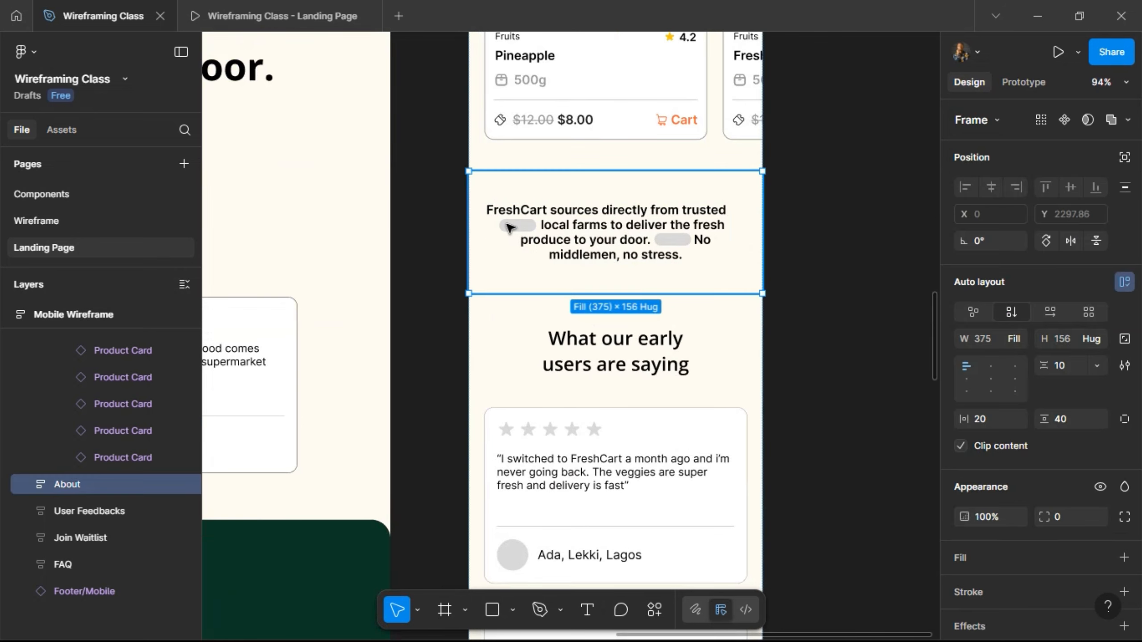
left_click(509, 228)
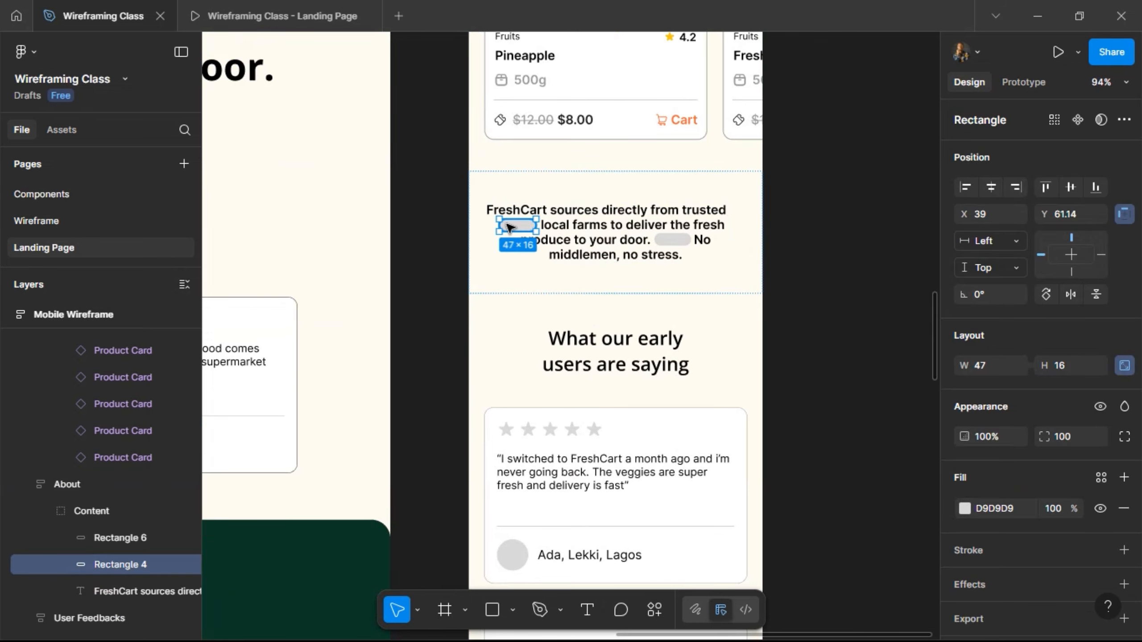
left_click(992, 366)
type("48")
key("Return")
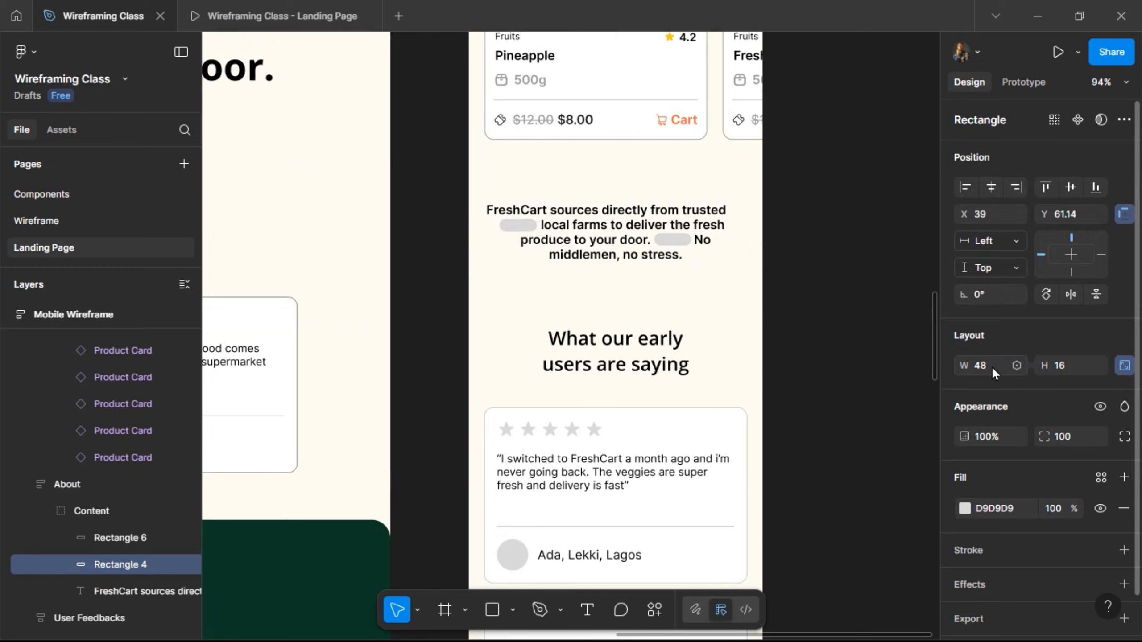
left_click(671, 239)
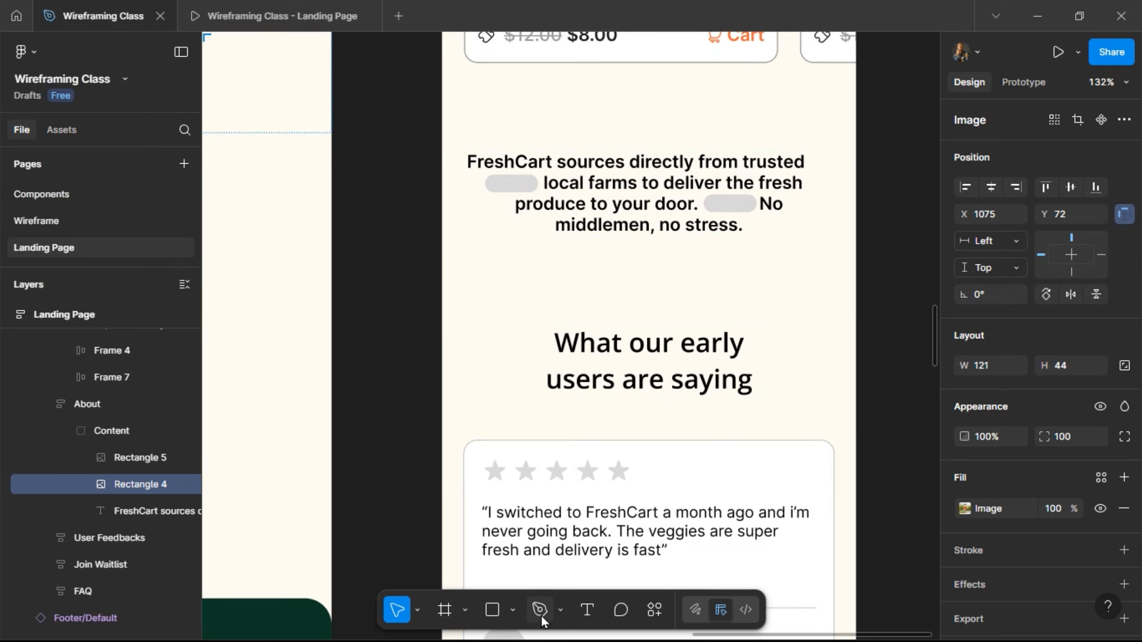
Step: Load the front-view-man-receiving-groceries and woman-holding-basket-full-different-vegetables images from Downloads for placing
left_click(560, 609)
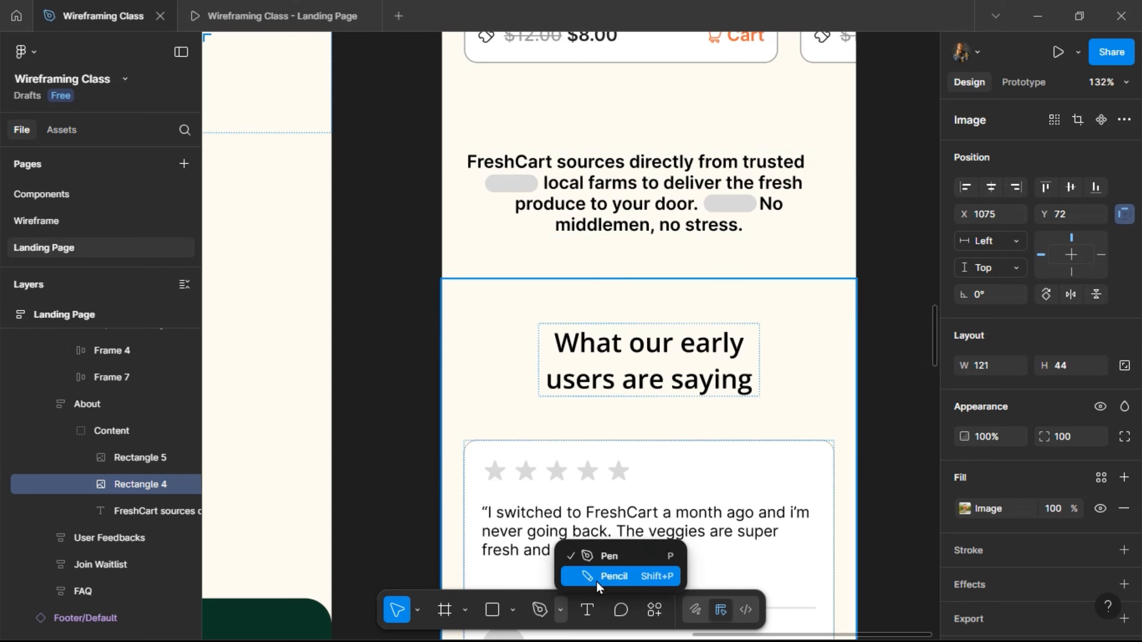
left_click(508, 606)
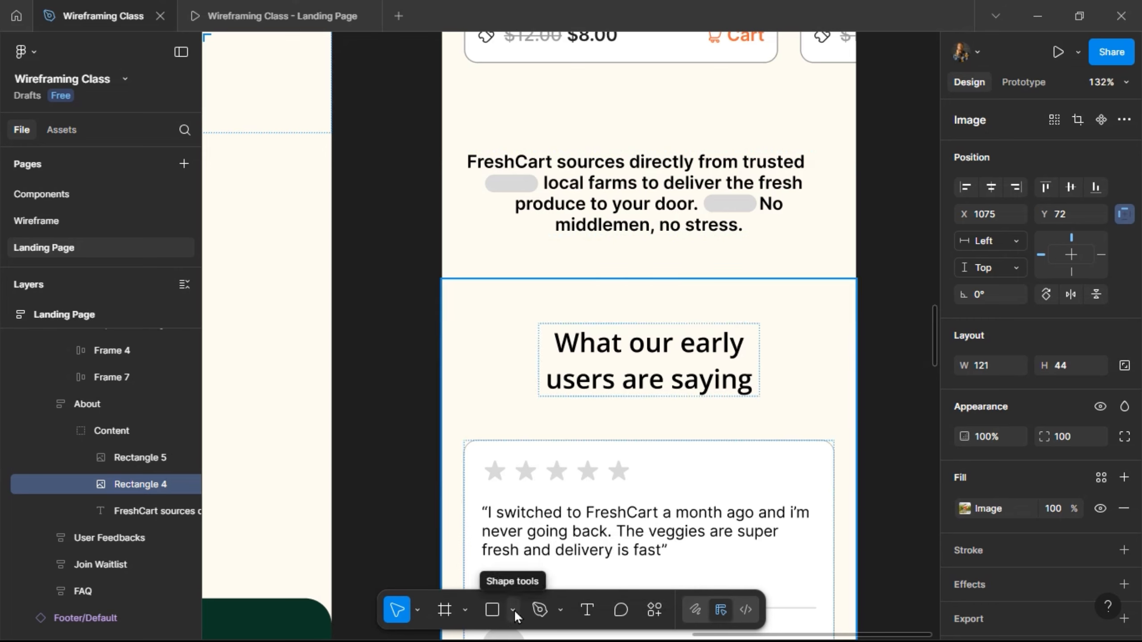
left_click(513, 609)
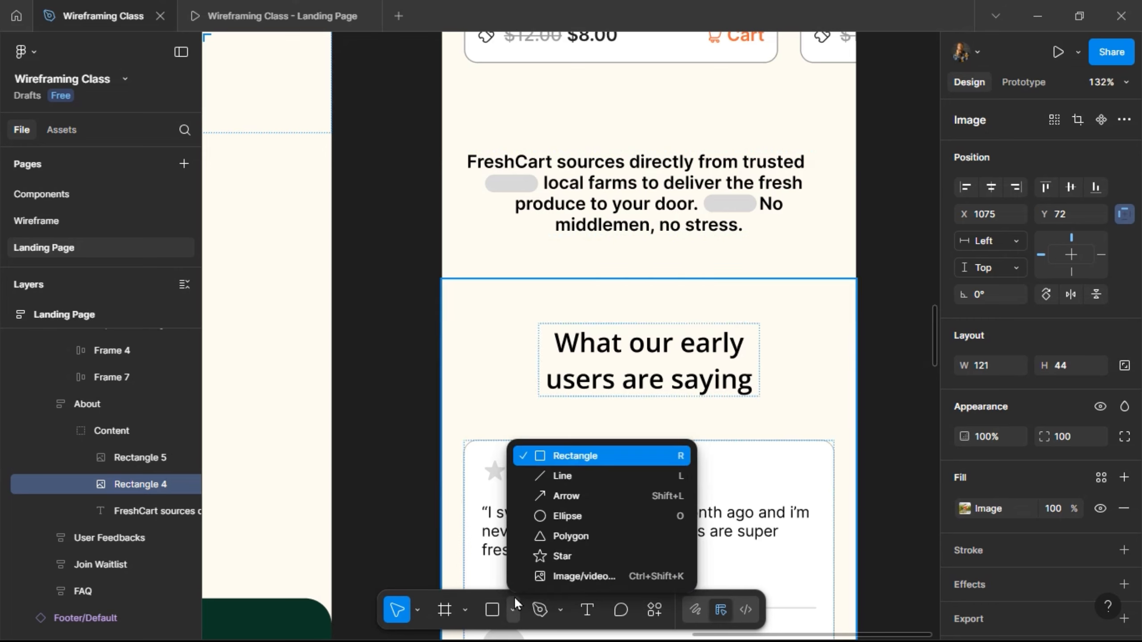
left_click(549, 577)
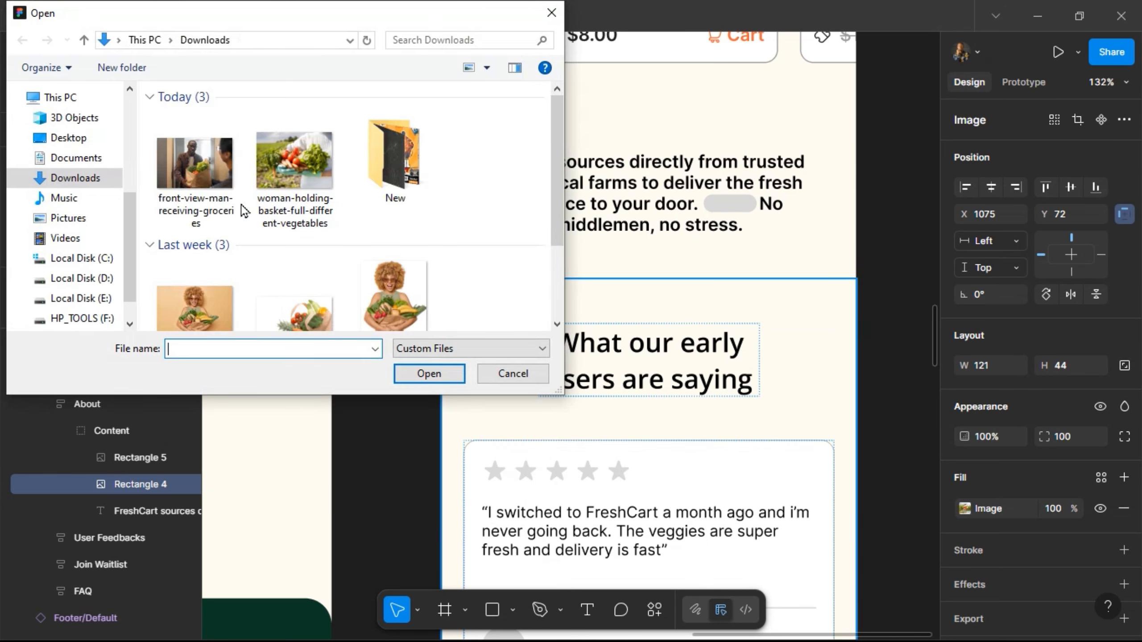
left_click(221, 182)
left_click(294, 172, "ctrl")
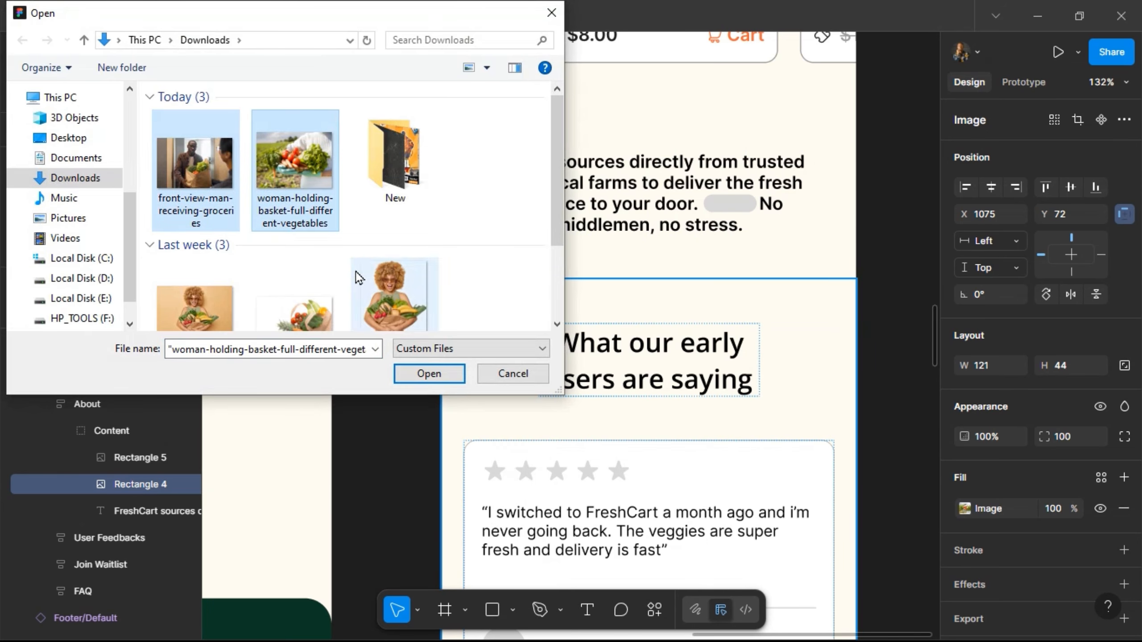
left_click(429, 374)
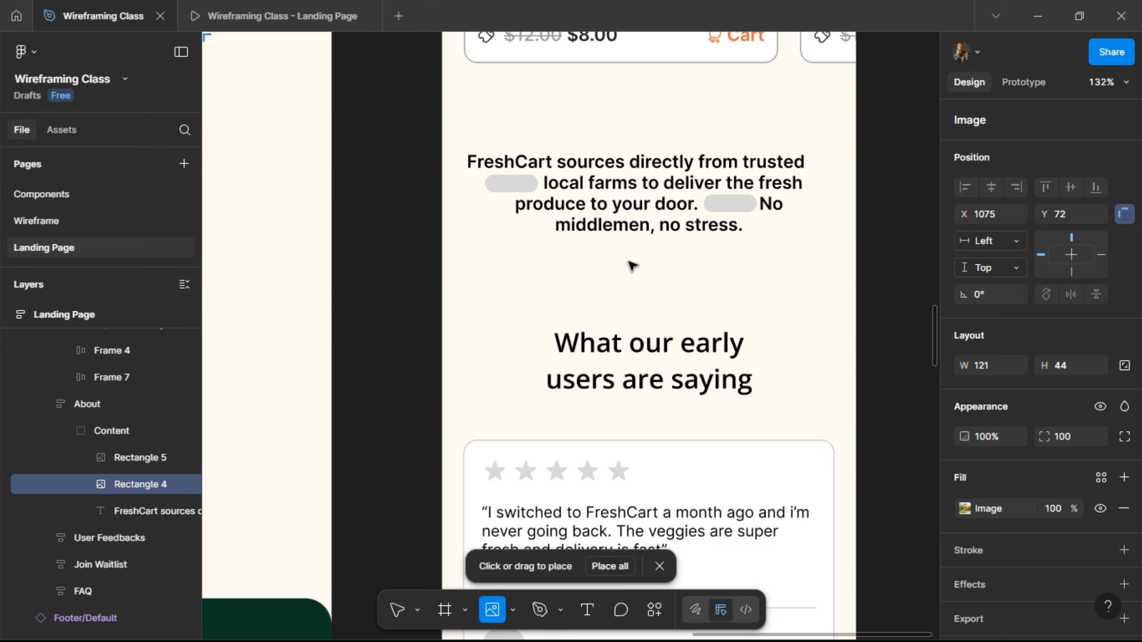
Step: Place the vegetable basket image in the mobile about text's first pill placeholder and the grocery delivery image in the second
left_click(521, 192)
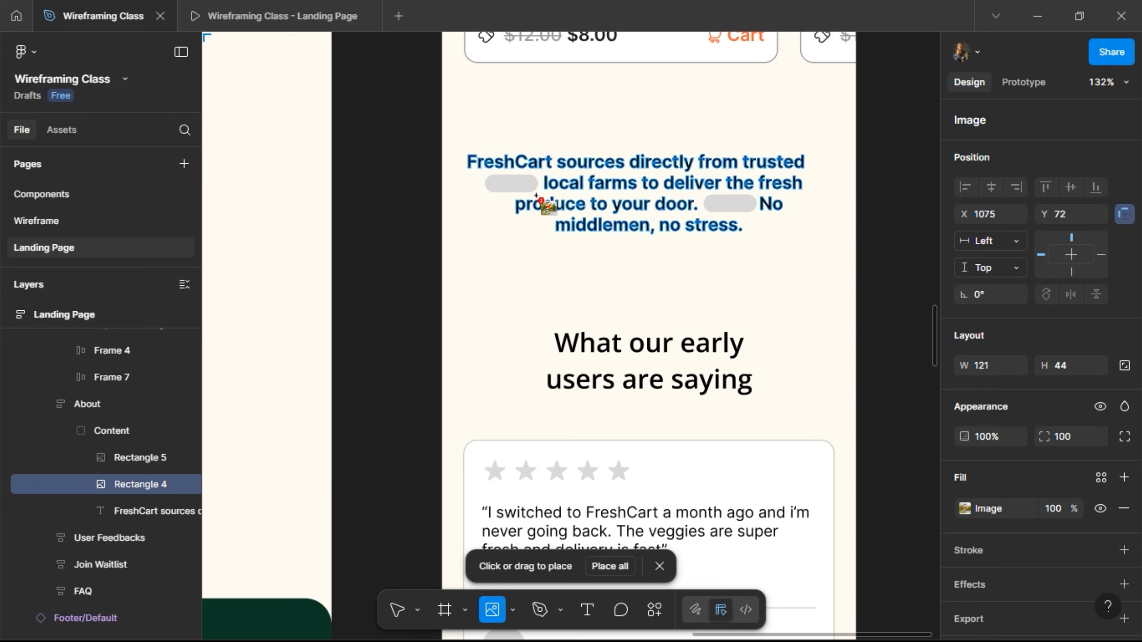
left_click(517, 183)
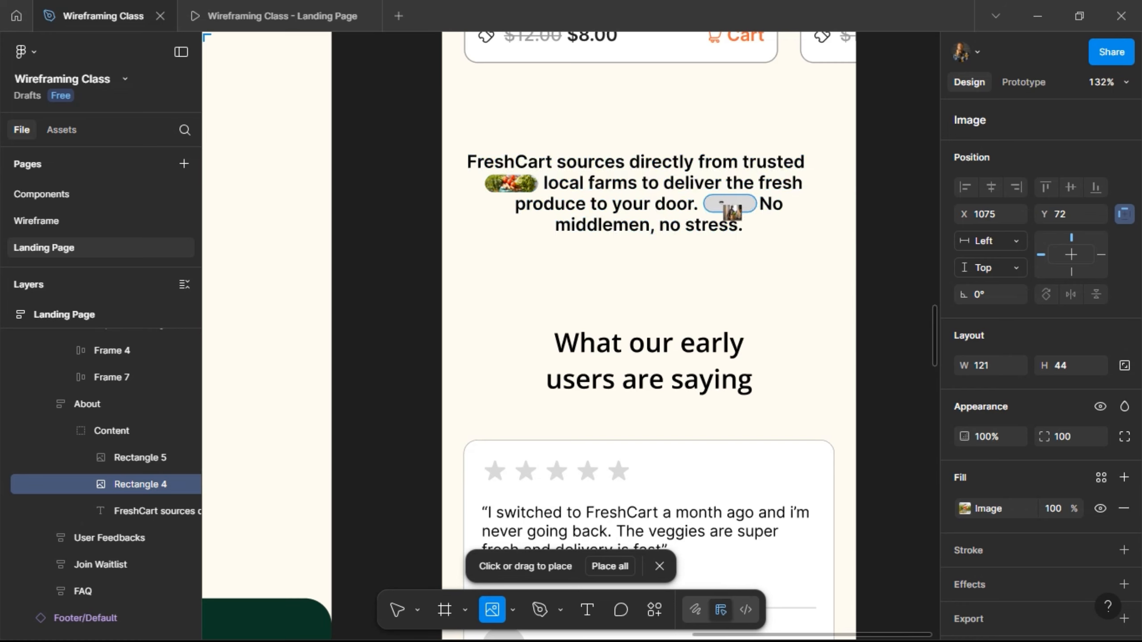
left_click(725, 205)
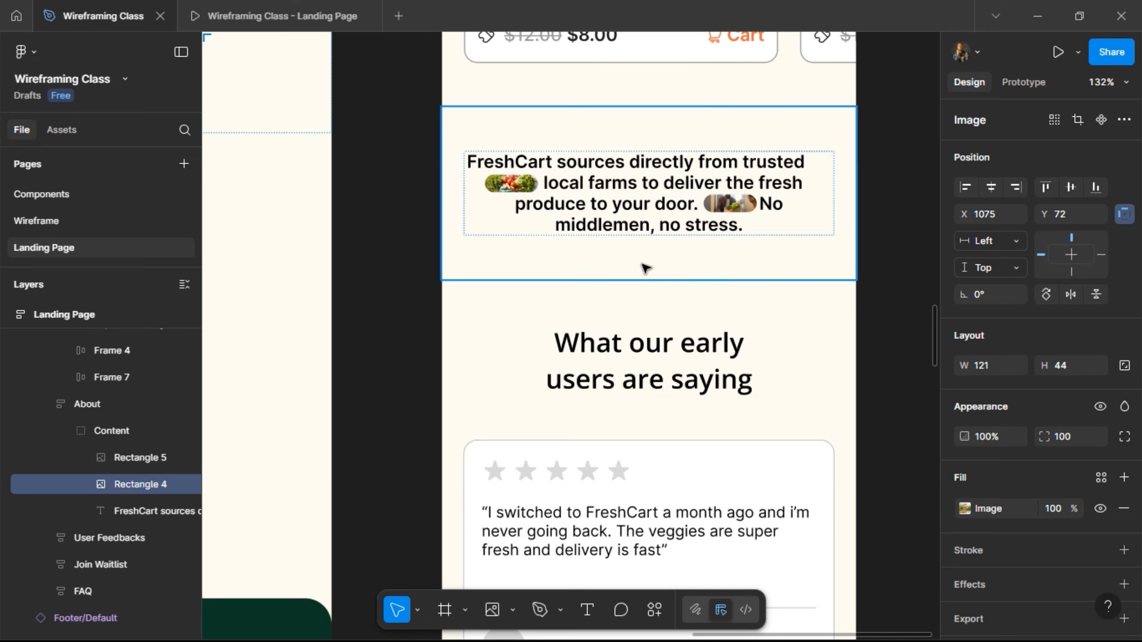
Step: Replace the testimonial list in the mobile User Feedbacks section with a copy of the desktop testimonial cards
scroll(678, 266, "down", 5, "ctrl")
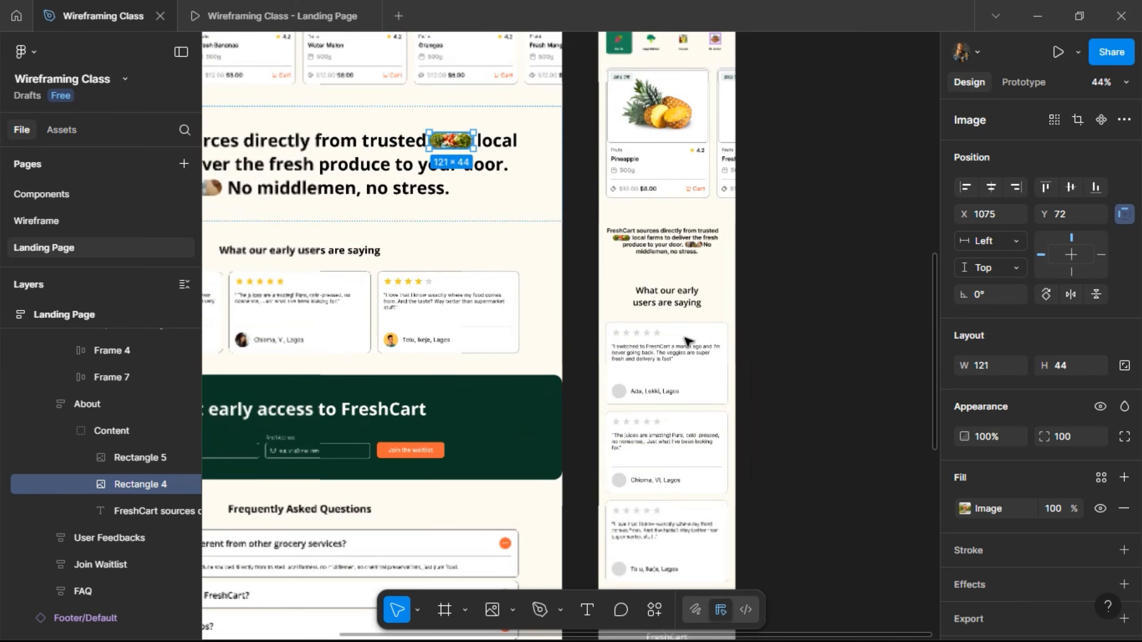
scroll(686, 340, "down", 3)
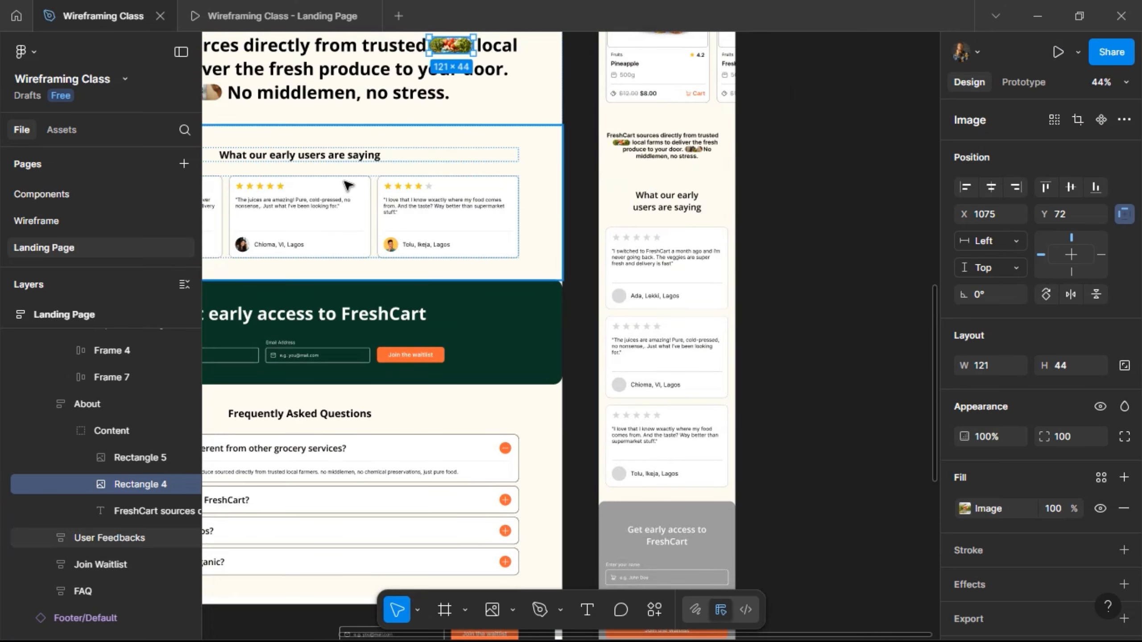
left_click(337, 201)
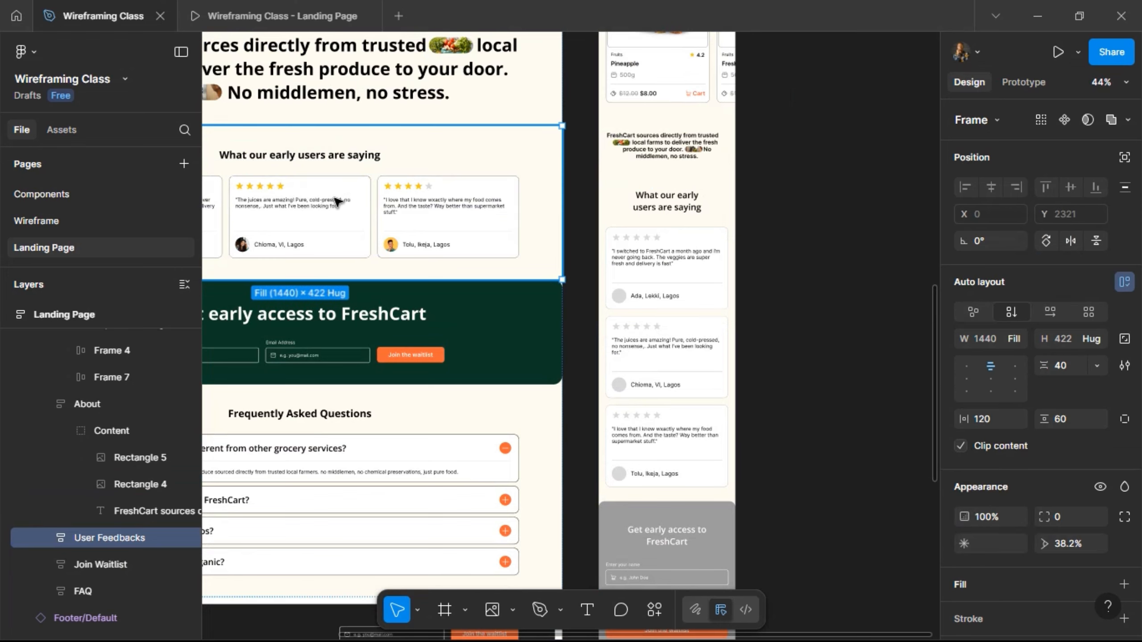
double_click(337, 201)
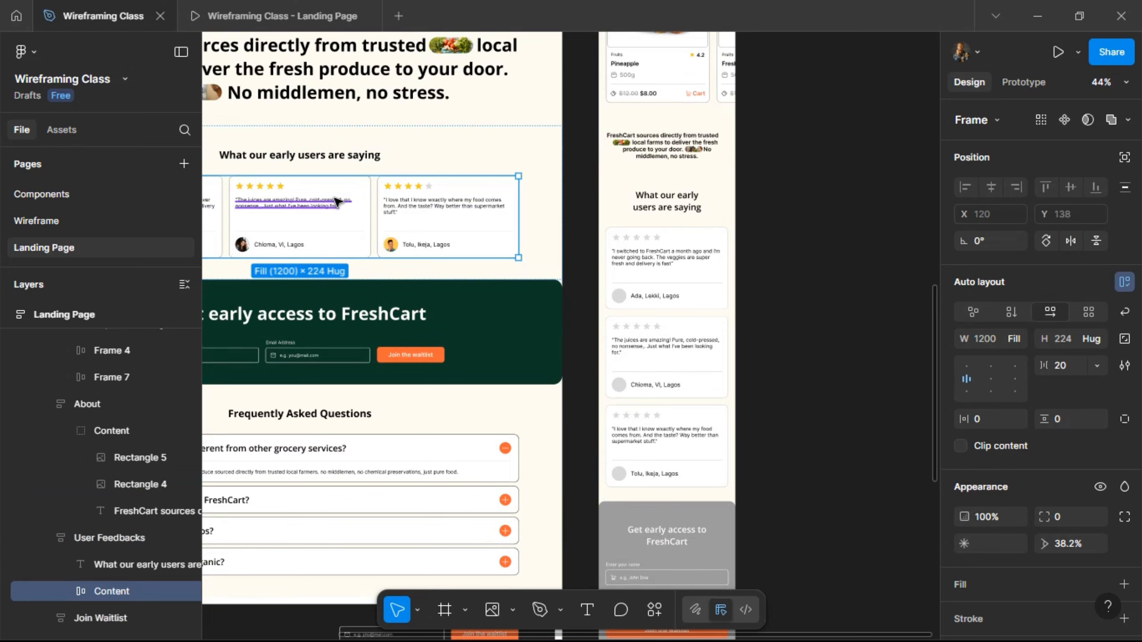
left_click(676, 302)
double_click(676, 300)
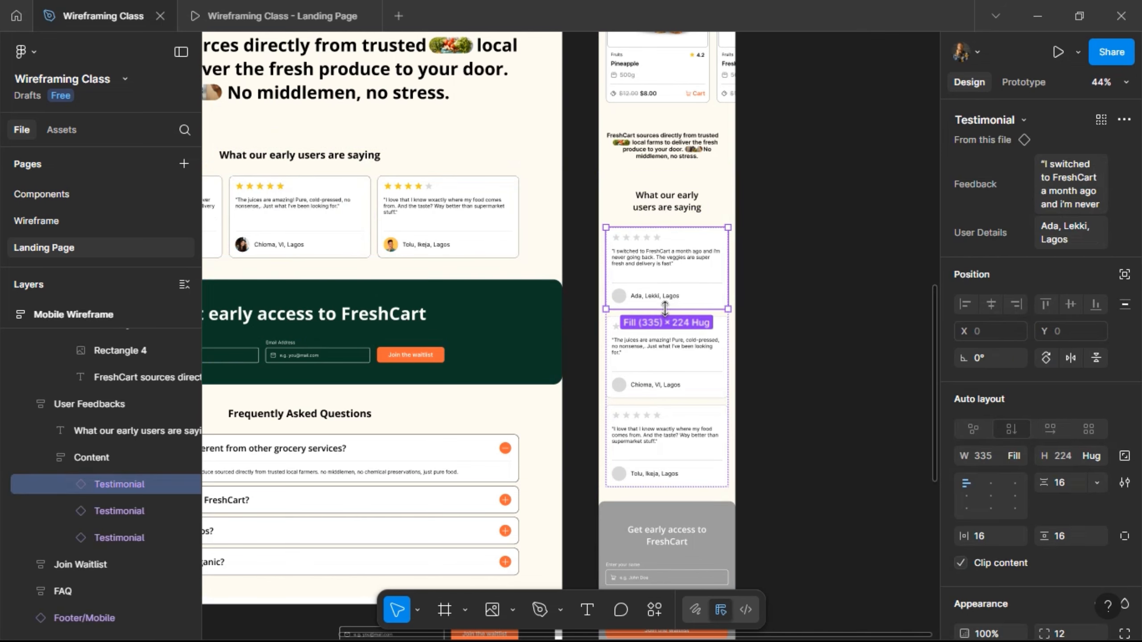
key("Escape")
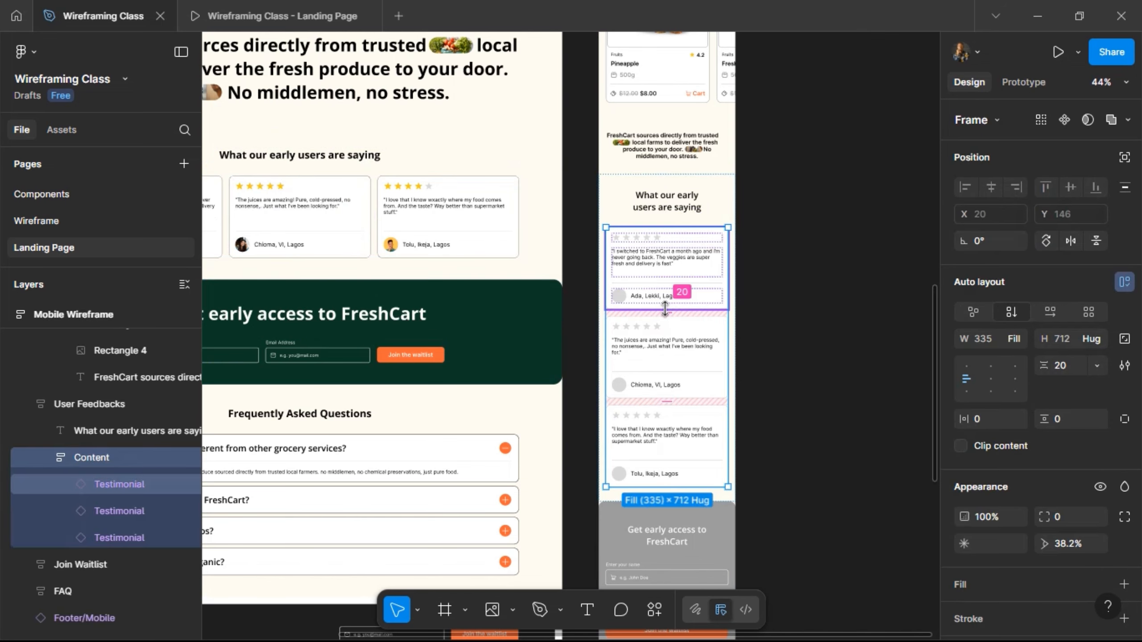
key("ctrl+shift+r")
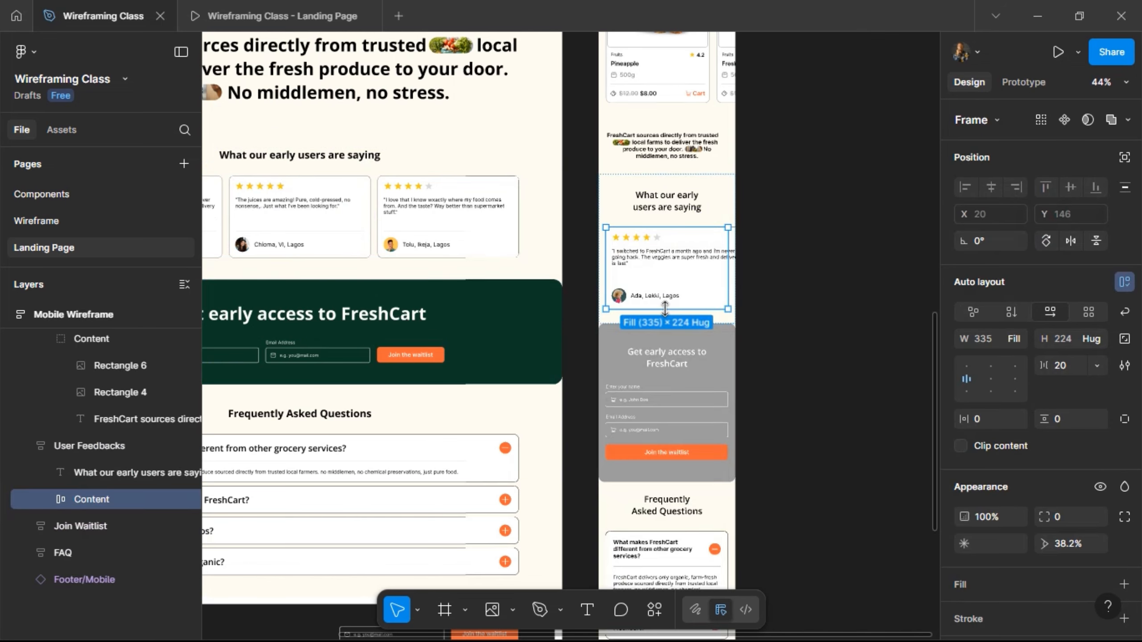
Step: Stack the mobile testimonial content vertically and set all three cards' width to fill container
left_click(1017, 308)
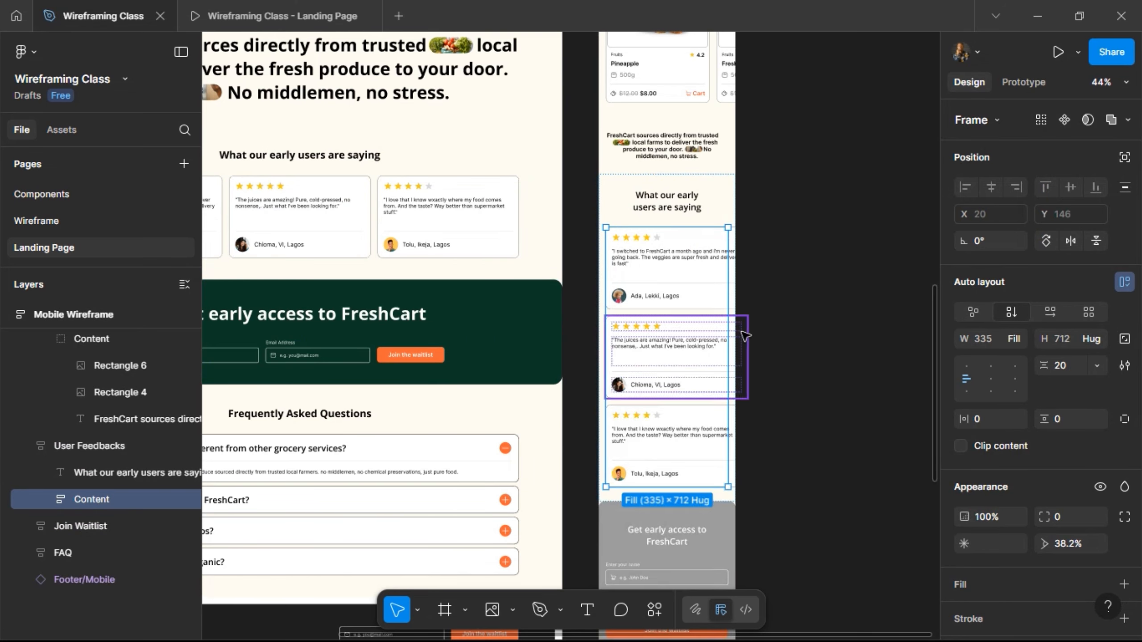
left_click(675, 286)
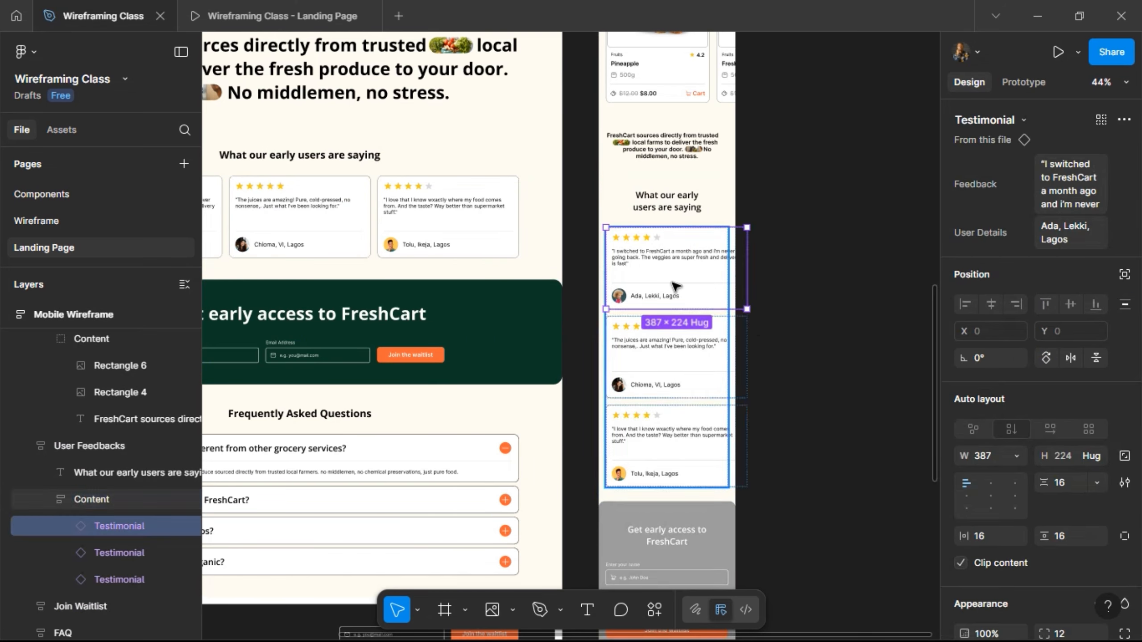
left_click(674, 355, "shift")
left_click(674, 434, "shift")
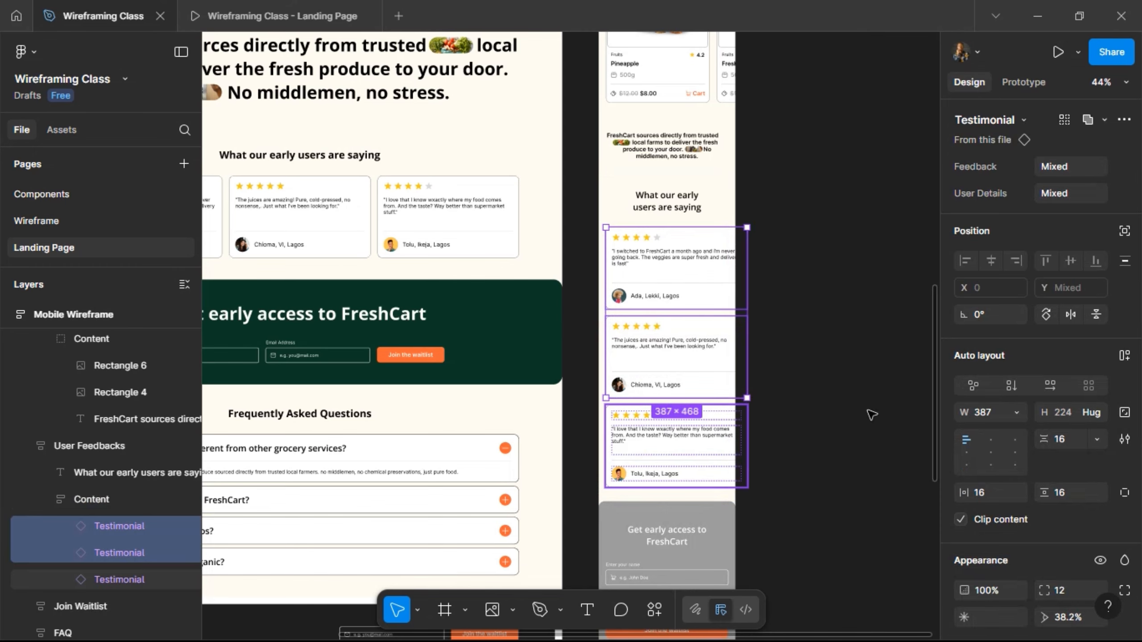
left_click(1014, 412)
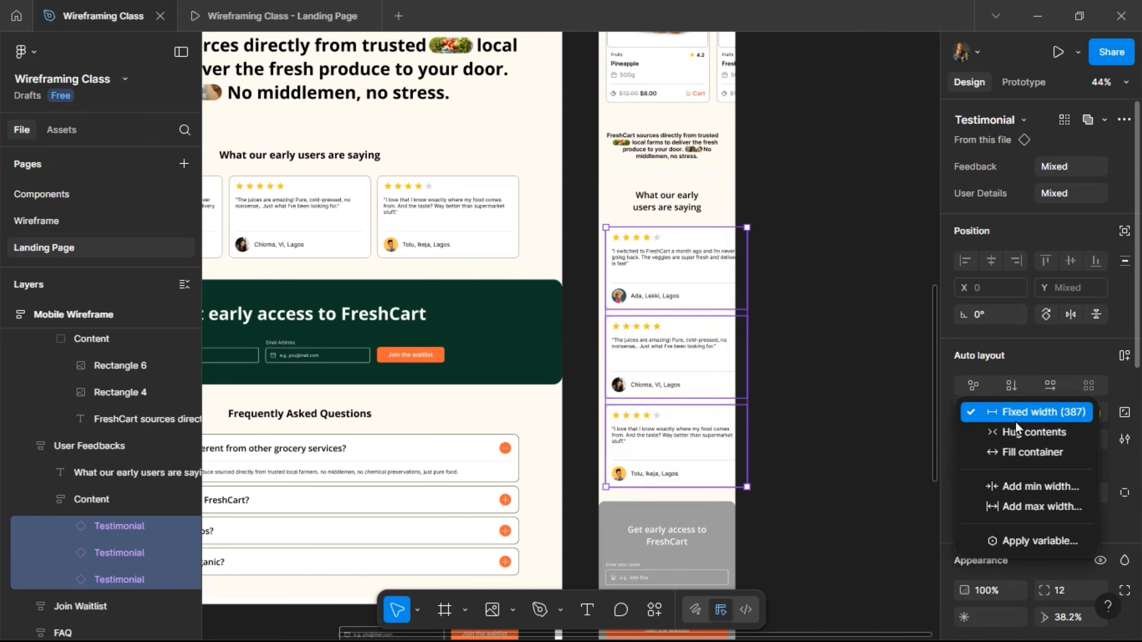
left_click(1023, 455)
scroll(764, 198, "down", 1)
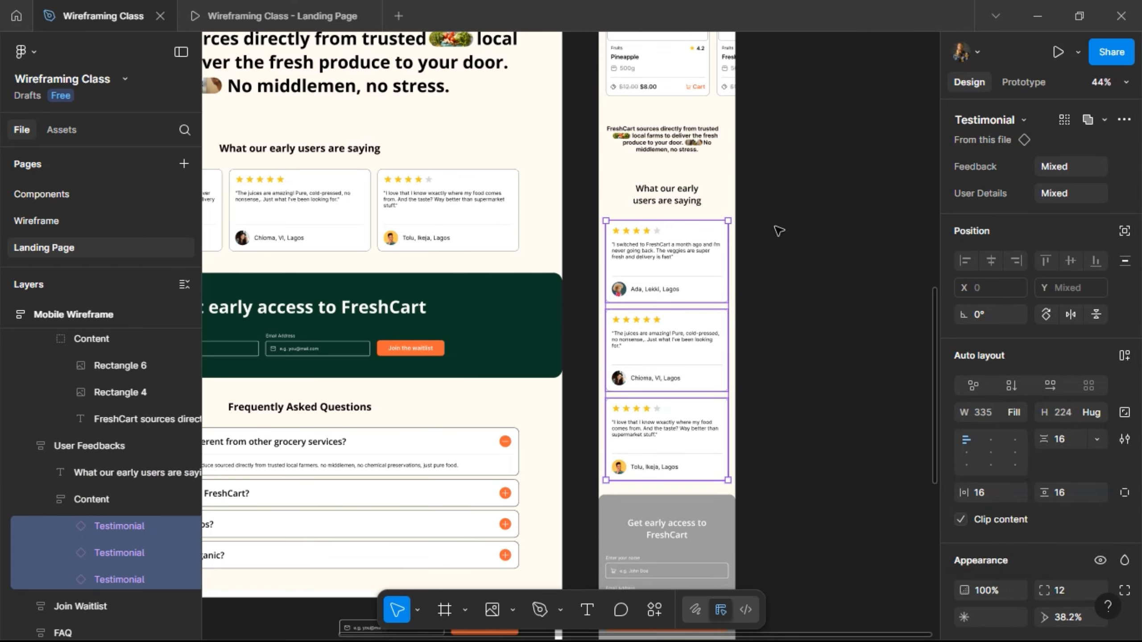
left_click(780, 186)
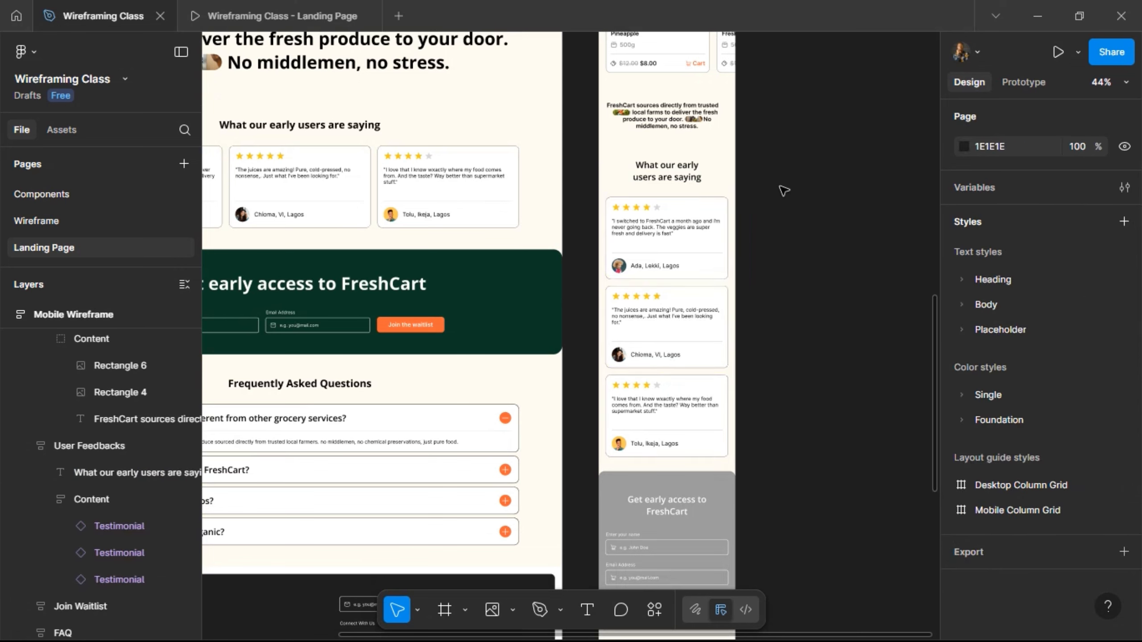
Step: Fill the mobile Join Waitlist section with the dark green color 1-900 style, matching the desktop section
scroll(783, 190, "down", 6)
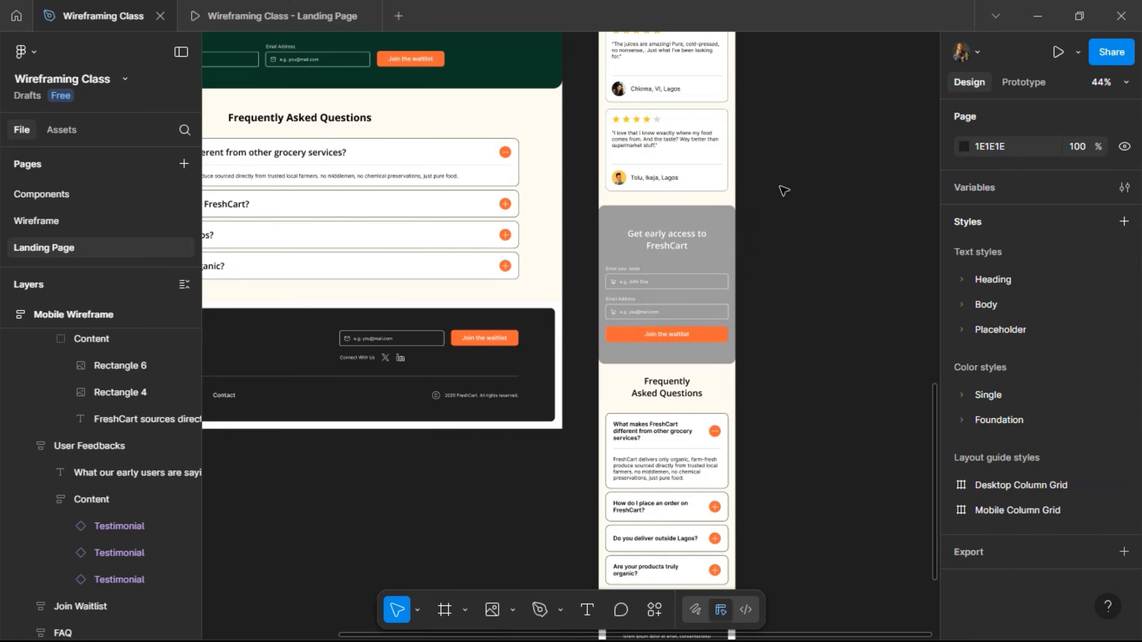
scroll(784, 190, "up", 1)
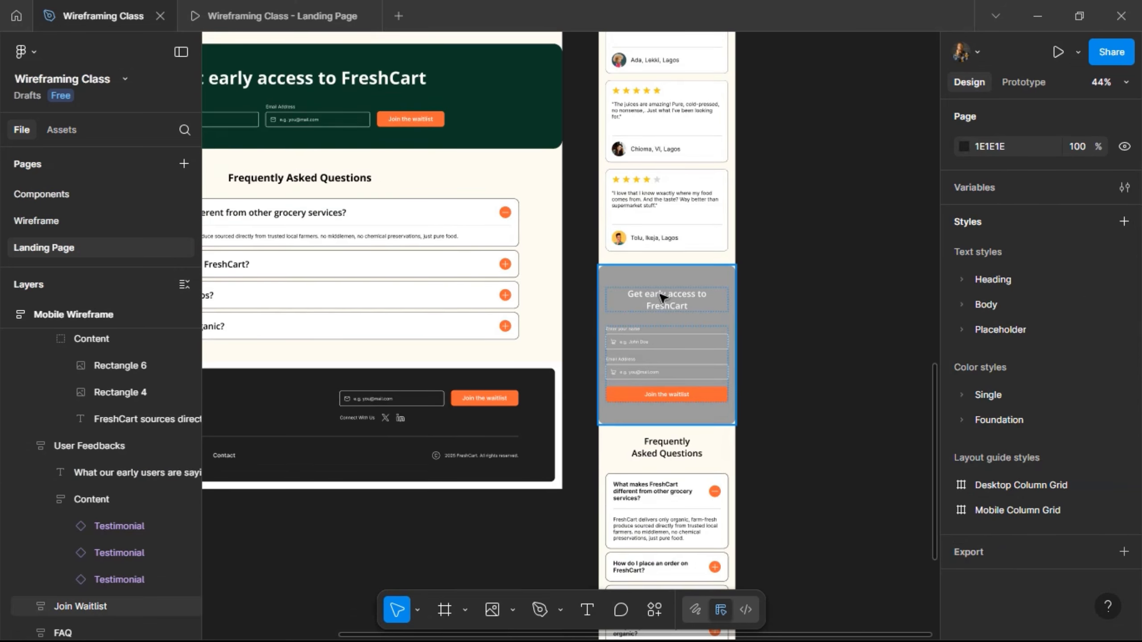
left_click(663, 298)
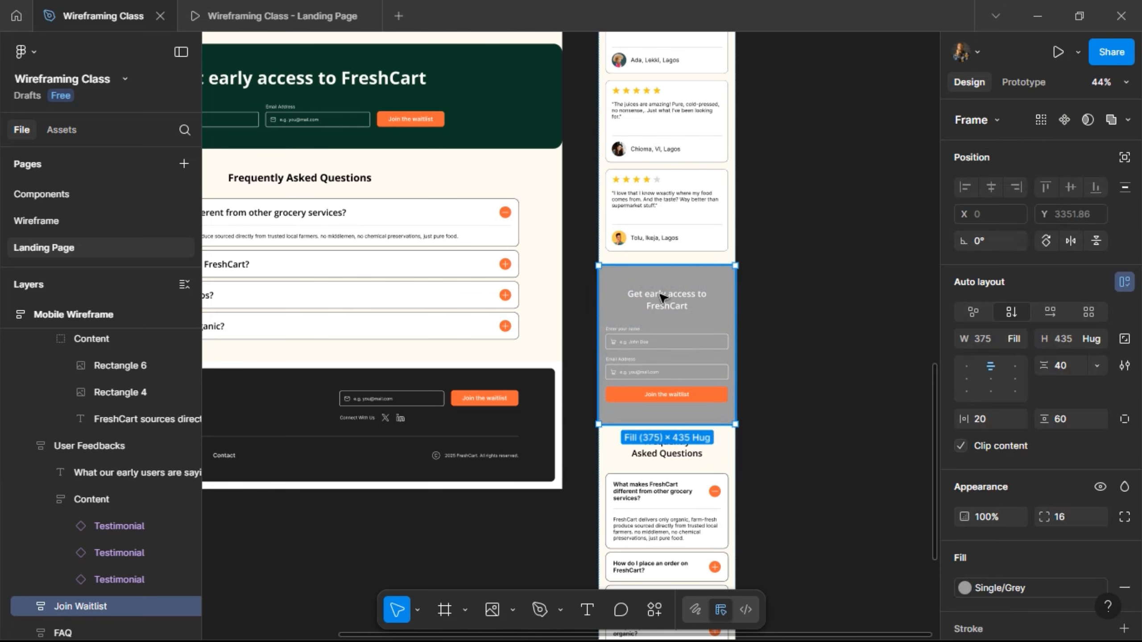
left_click(439, 118)
double_click(439, 118)
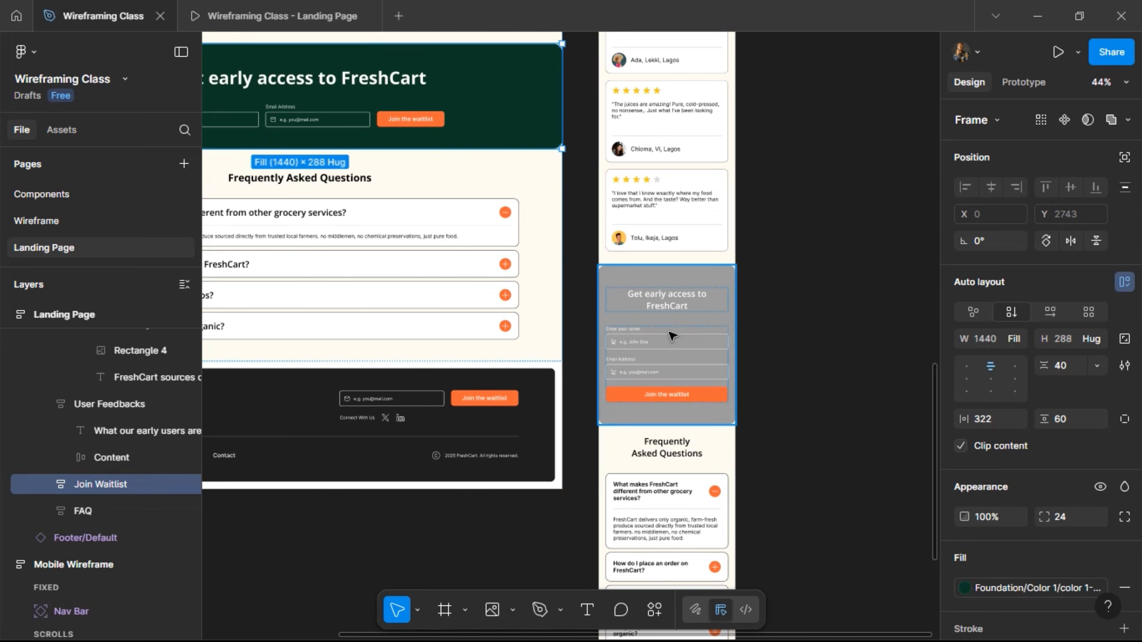
left_click(692, 300)
scroll(1049, 432, "down", 4)
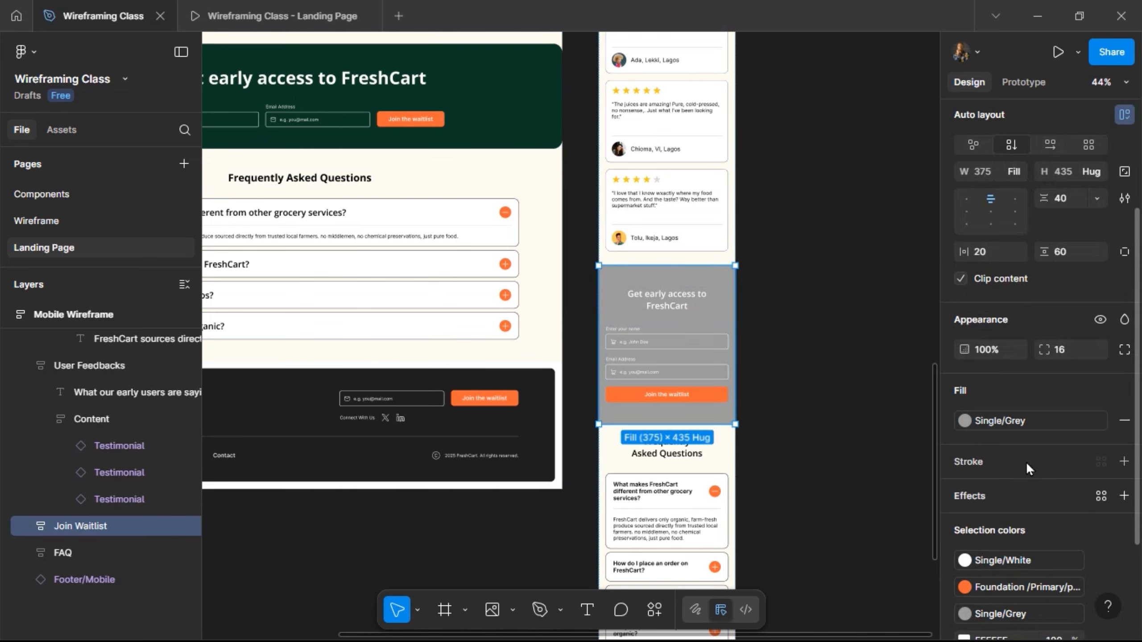
left_click(1018, 419)
scroll(814, 495, "down", 10)
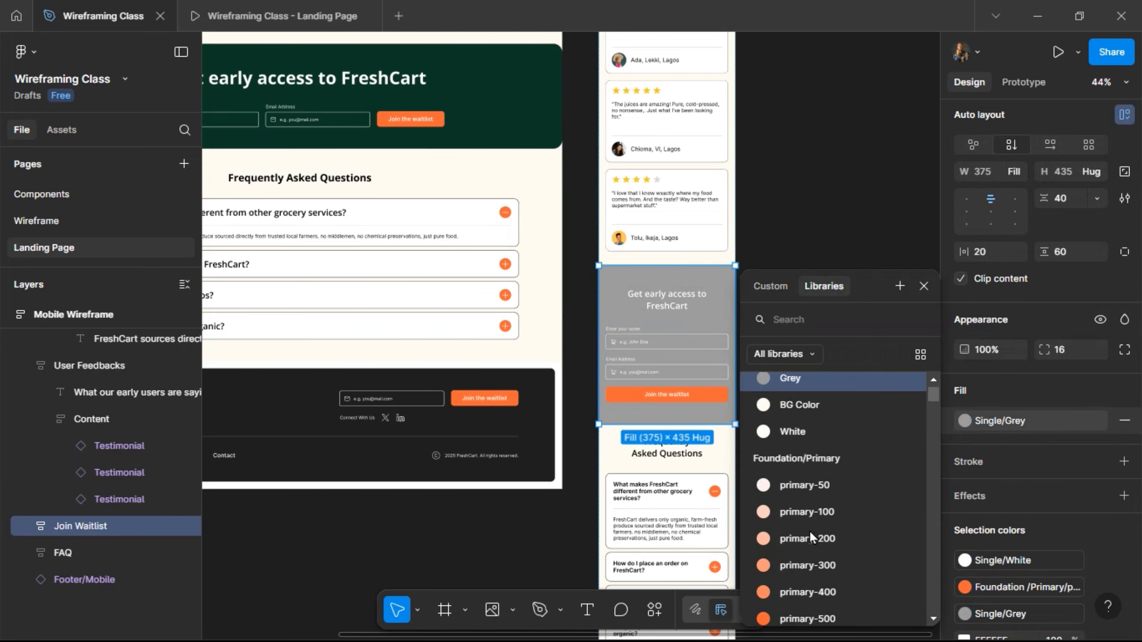
scroll(805, 535, "down", 3)
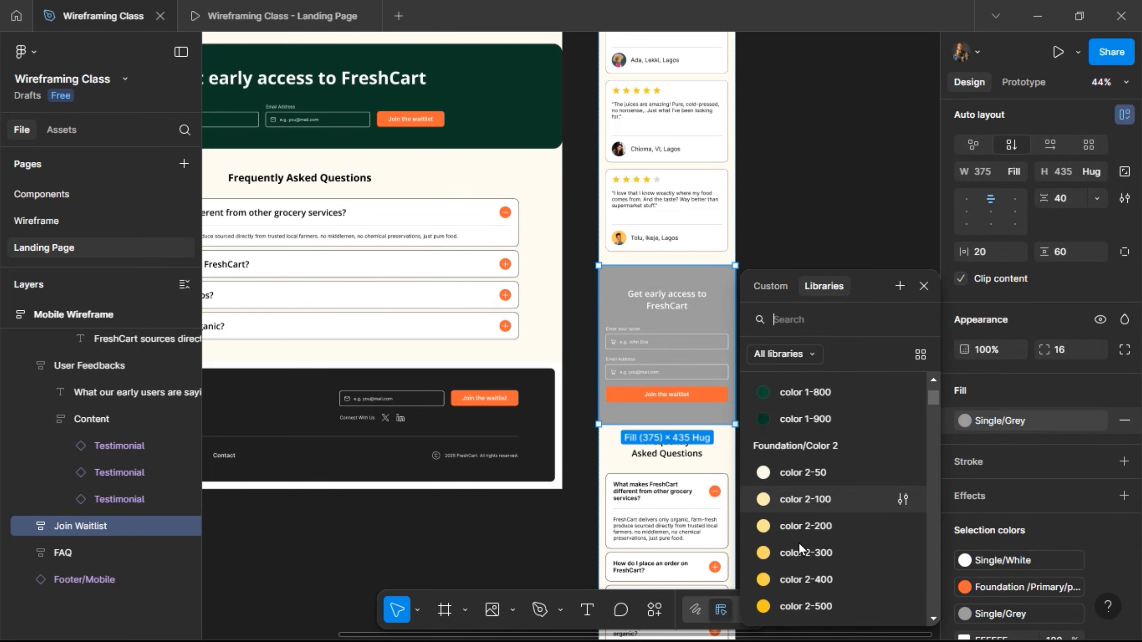
left_click(832, 425)
Step: Swap the icon in the mobile waitlist's name input field to user-03
scroll(705, 387, "up", 5)
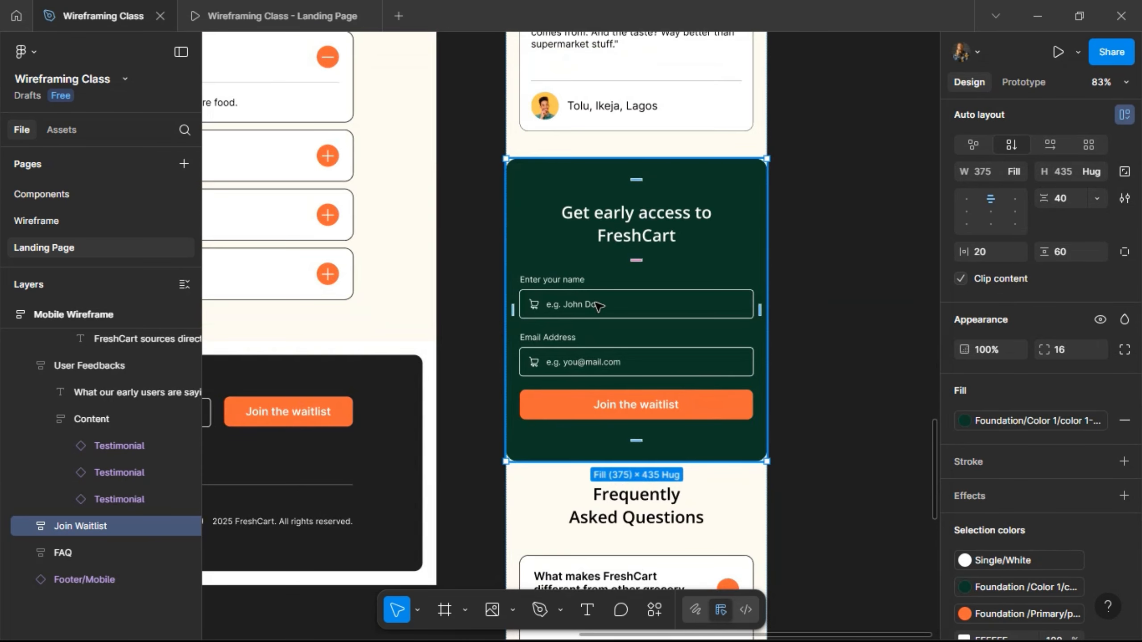
double_click(597, 306)
double_click(598, 306)
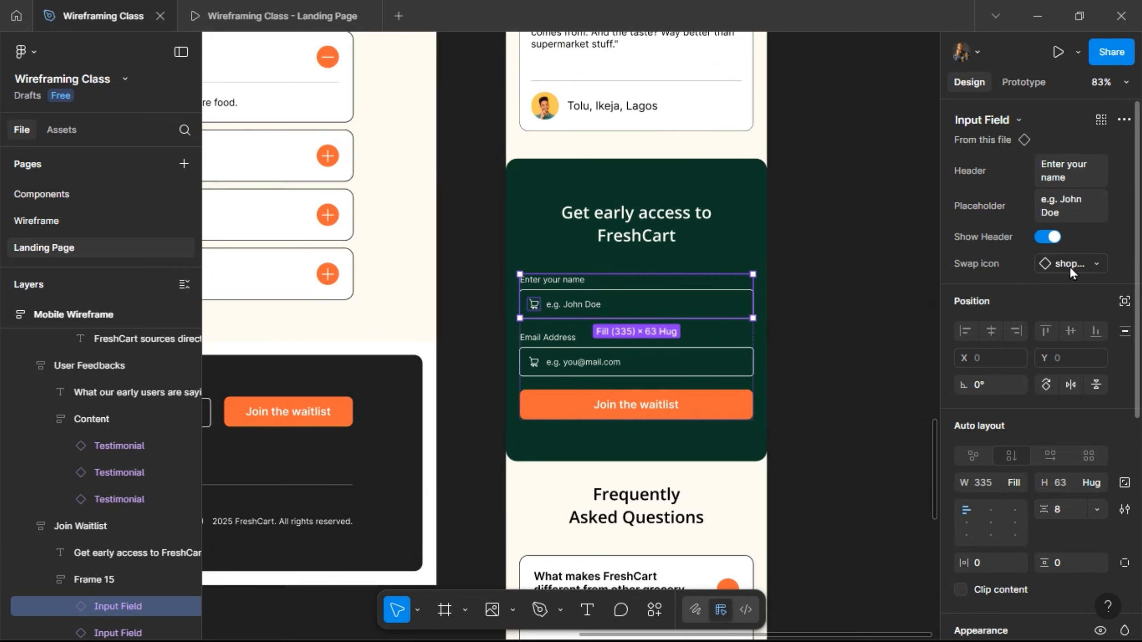
left_click(1069, 266)
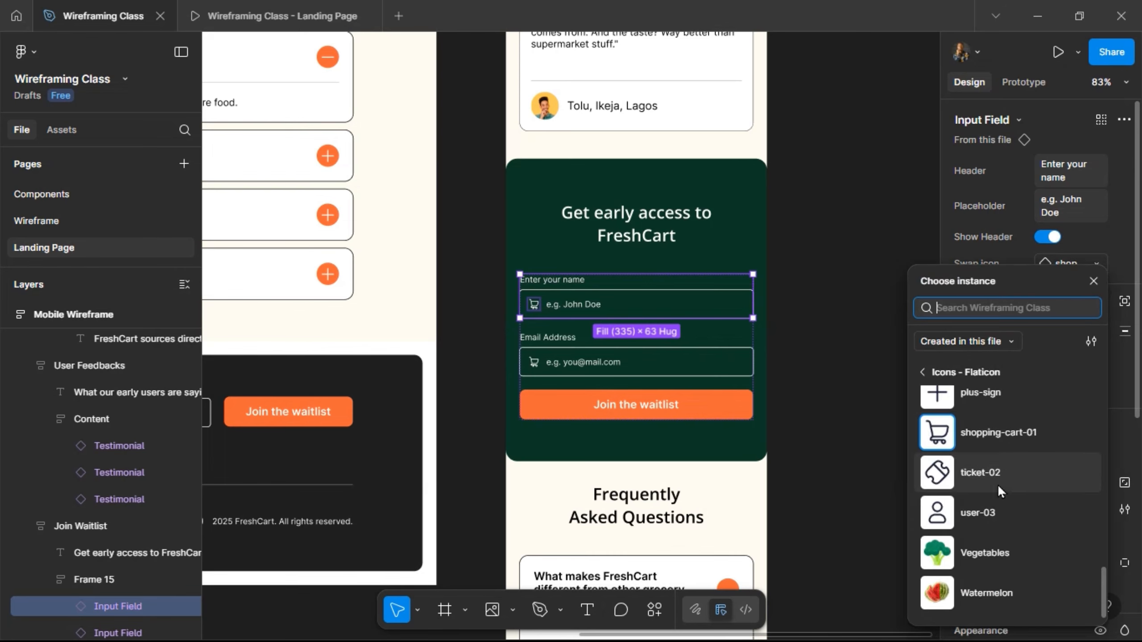
left_click(990, 513)
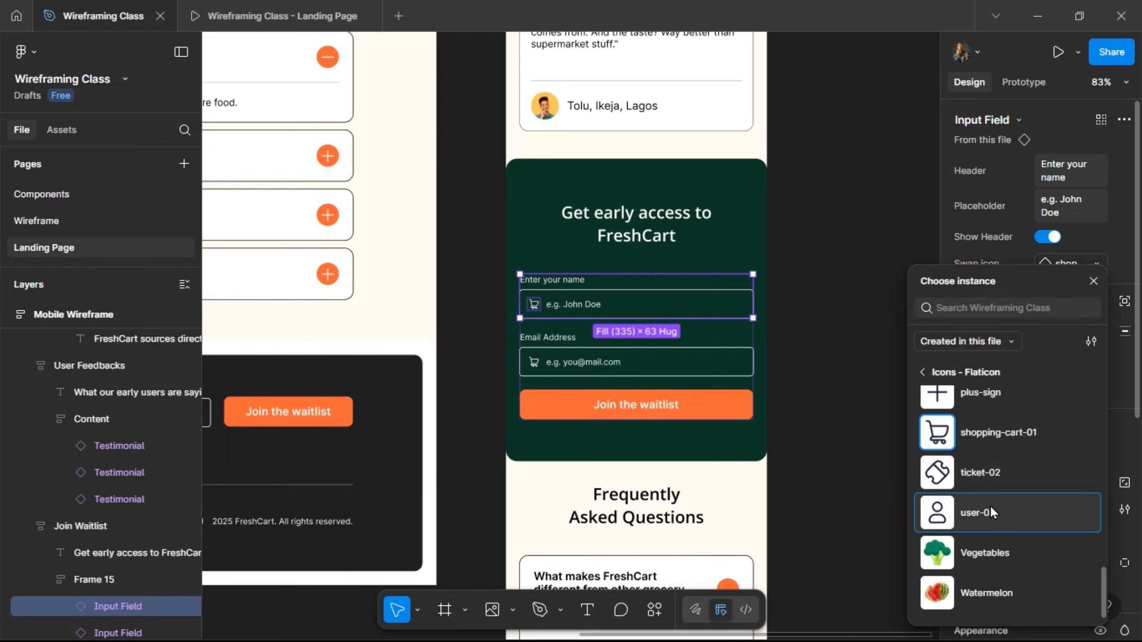
Step: Swap the icon in the mobile waitlist's Email Address input field to the mail icon
left_click(741, 365)
left_click(1047, 277)
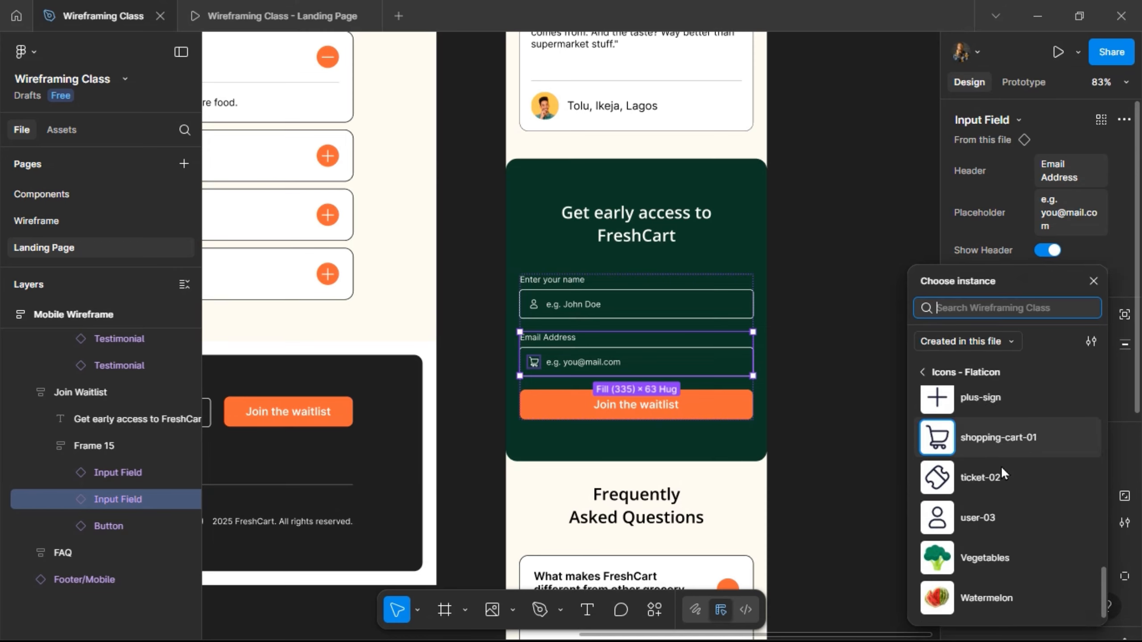
scroll(1001, 466, "up", 8)
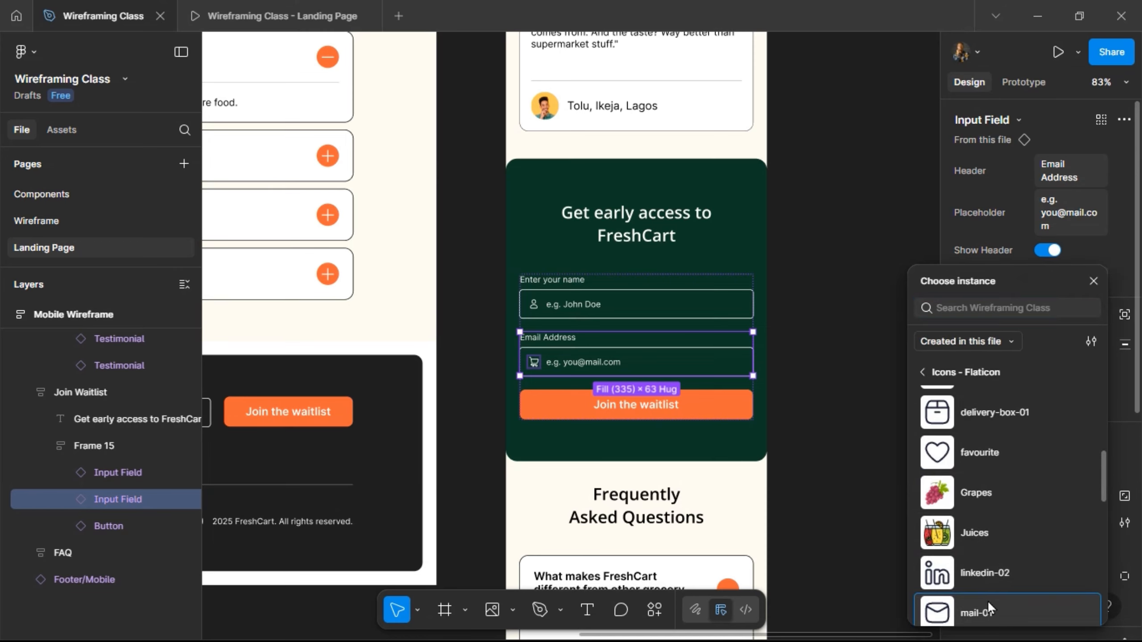
left_click(987, 600)
Step: Review the mobile FAQ and footer sections, and compare the whole mobile page with the desktop landing page
scroll(798, 330, "down", 1)
scroll(799, 331, "down", 8)
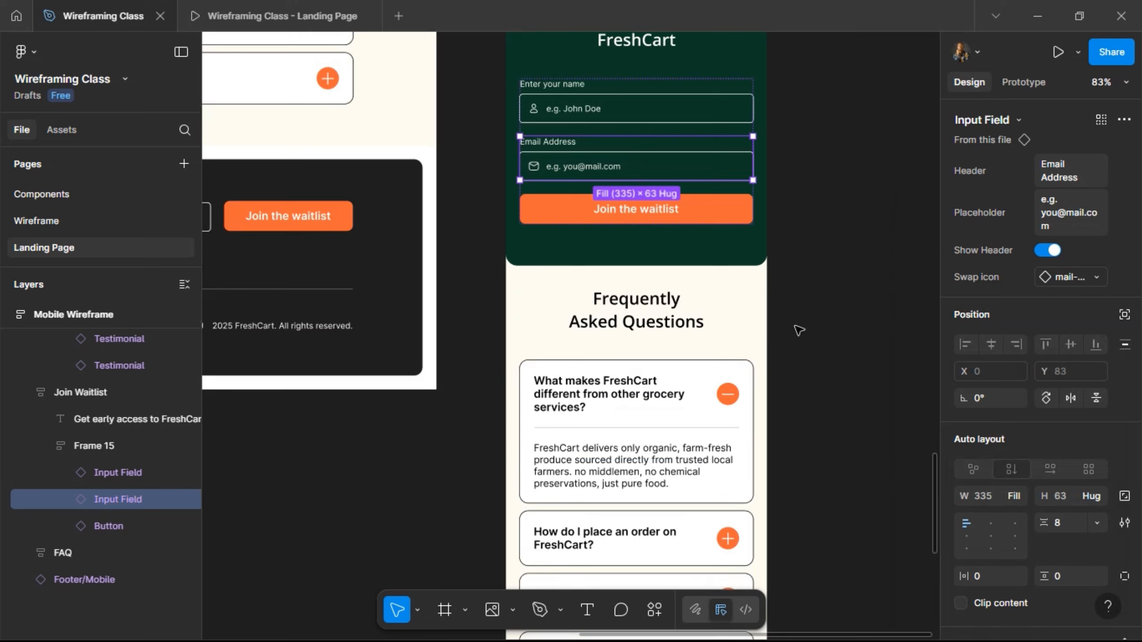
scroll(725, 379, "down", 5)
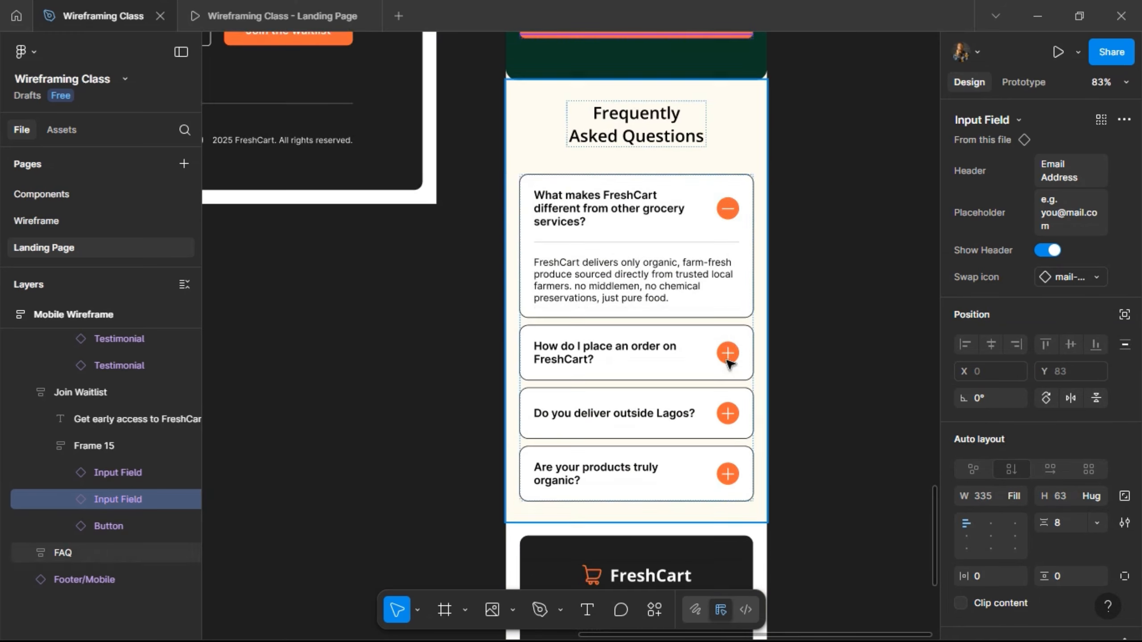
scroll(781, 333, "down", 3)
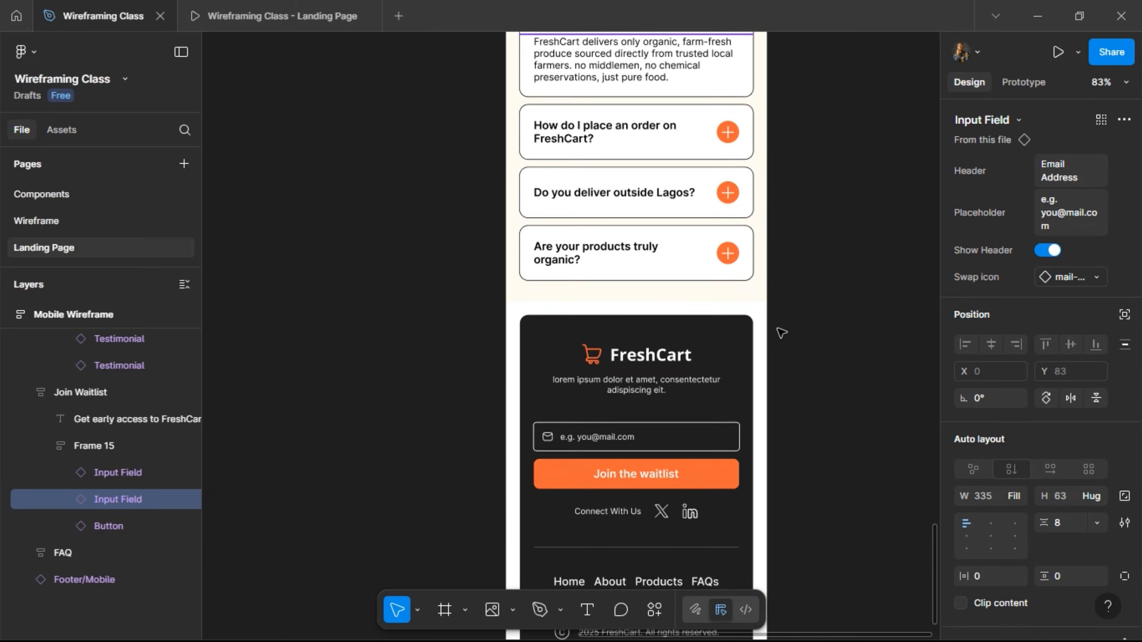
scroll(781, 333, "down", 1)
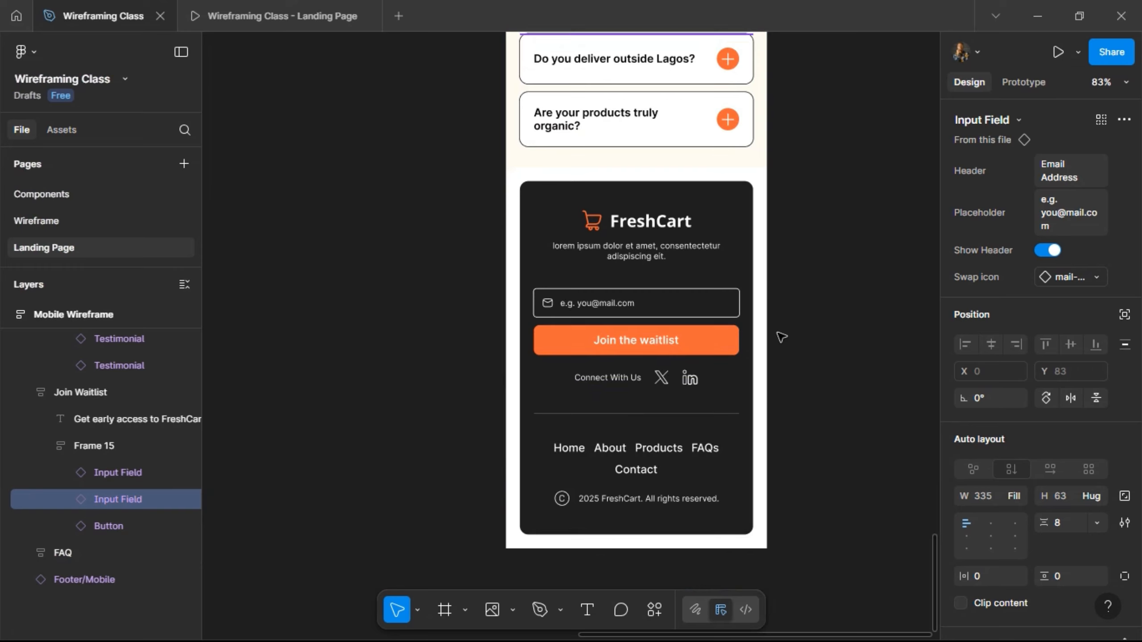
scroll(781, 337, "up", 1)
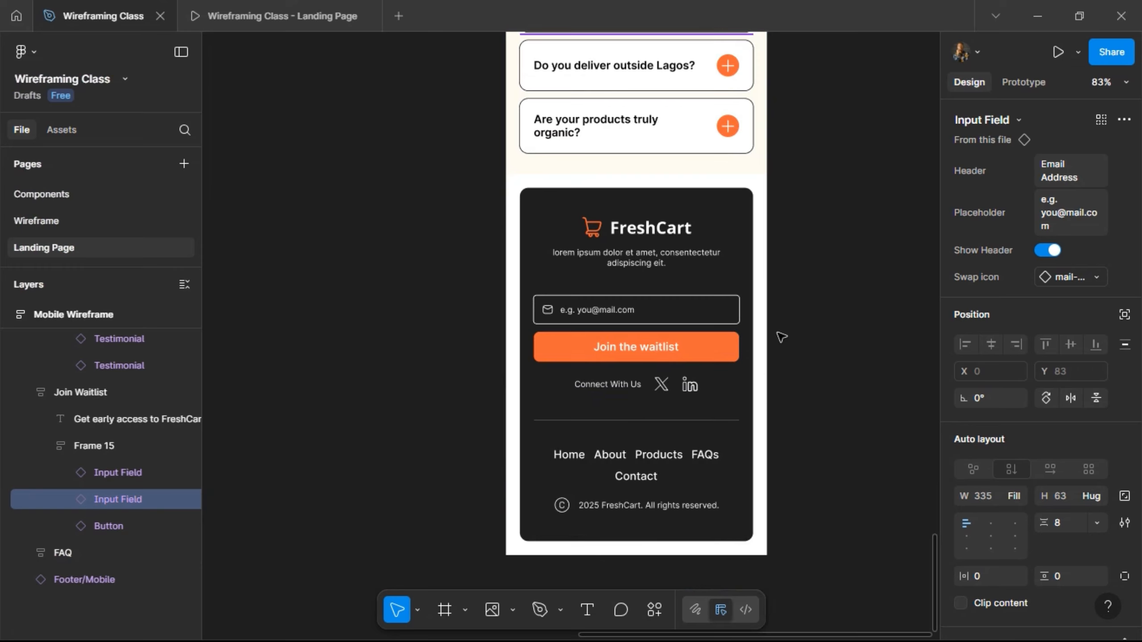
scroll(782, 337, "up", 1)
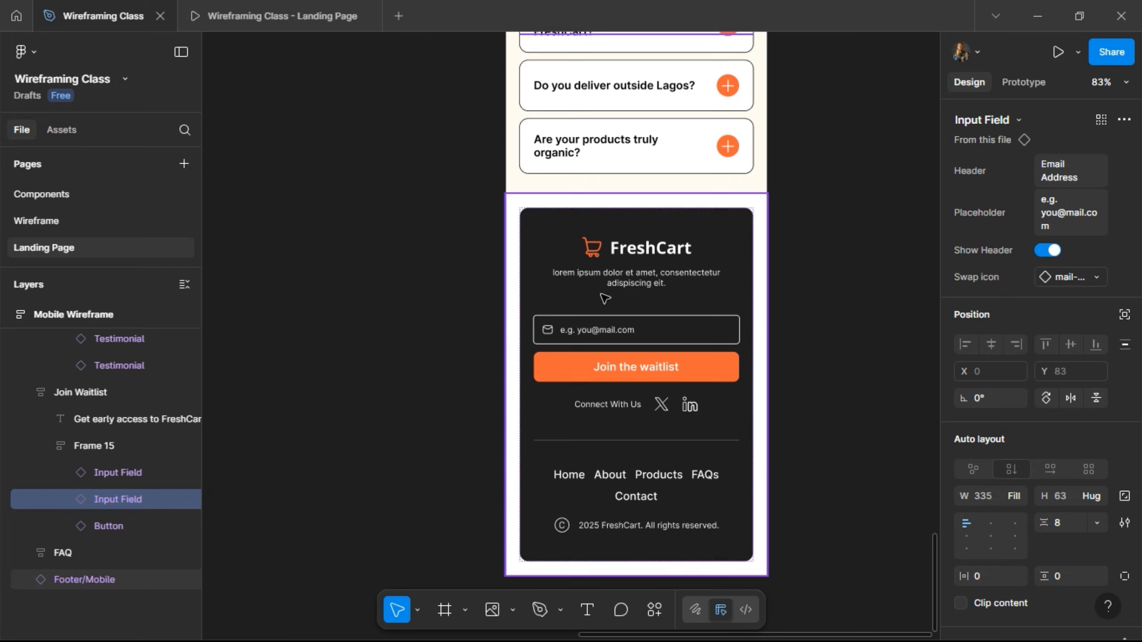
scroll(709, 283, "down", 8)
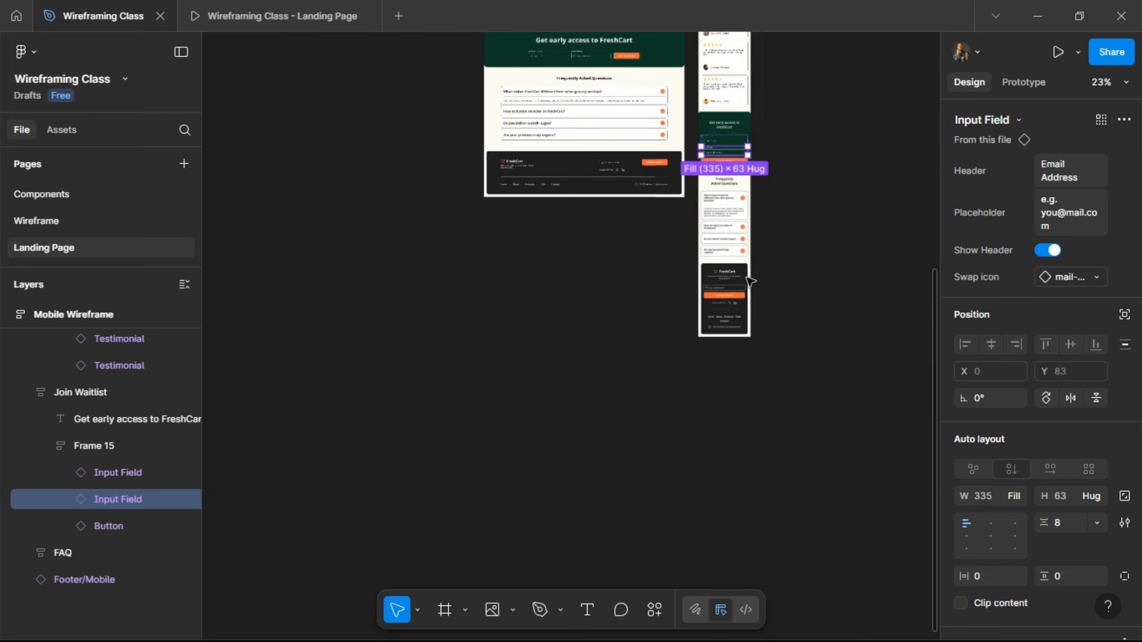
scroll(778, 131, "down", 2)
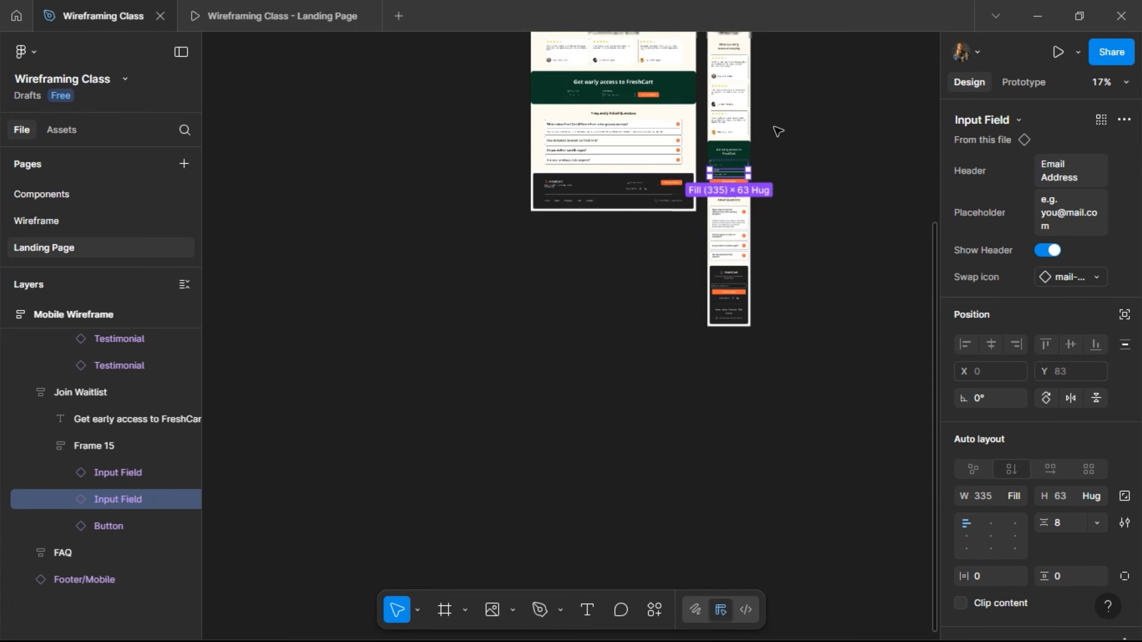
left_click(777, 131)
scroll(780, 171, "up", 3)
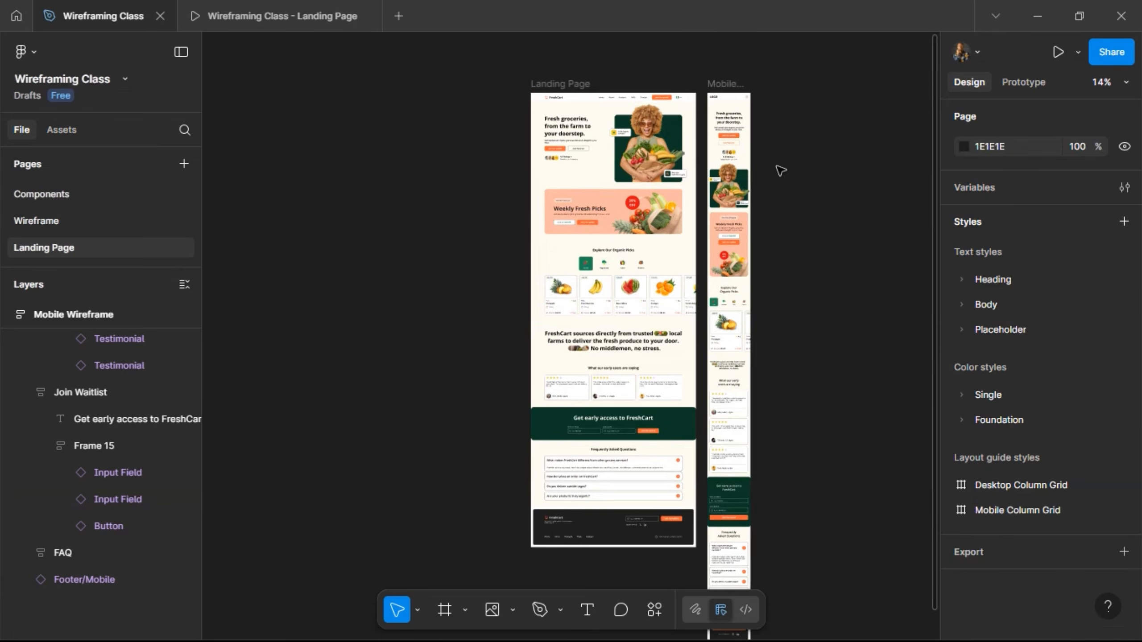
scroll(780, 171, "up", 1)
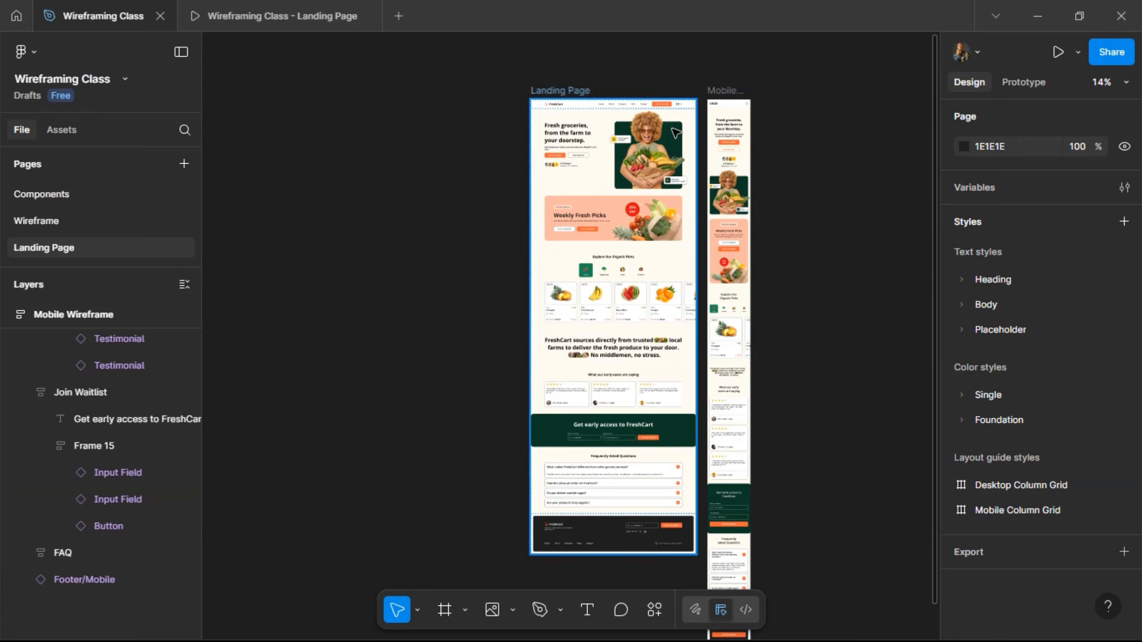
Step: Copy the desktop hero headline "Fresh groceries, from the farm to your doorstep."
scroll(602, 125, "up", 5)
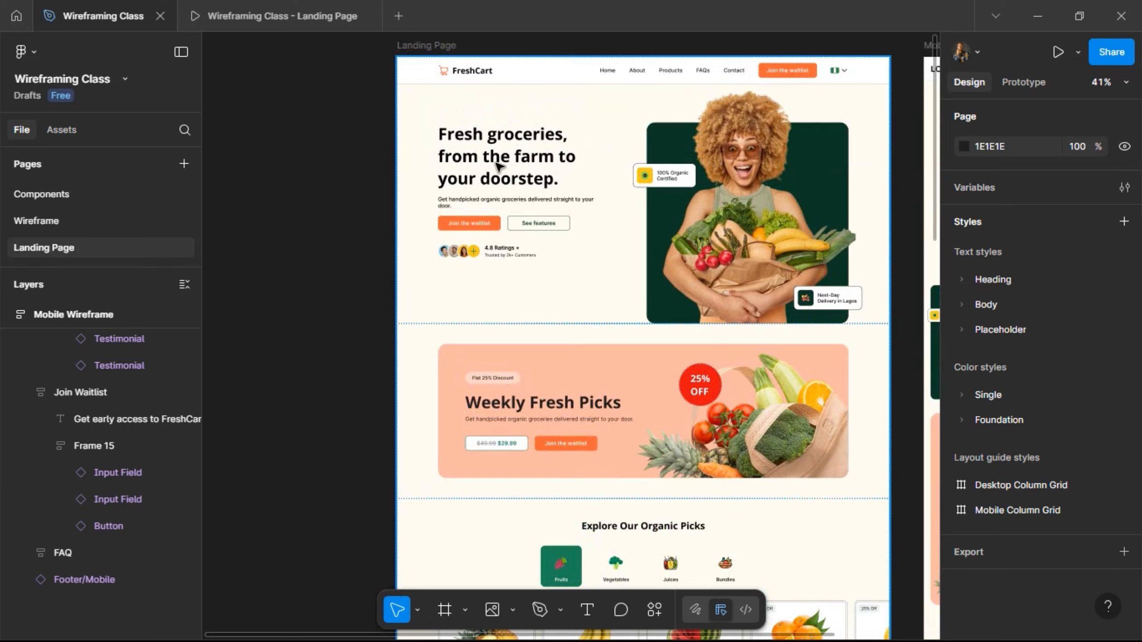
left_click(498, 166)
left_click(497, 165)
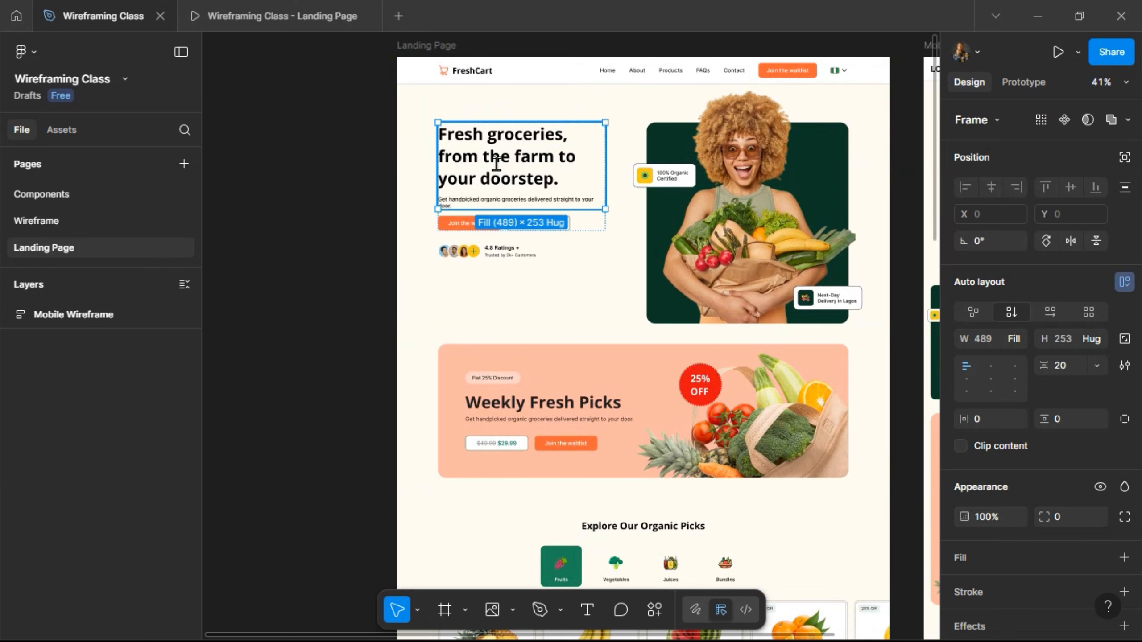
left_click(497, 165)
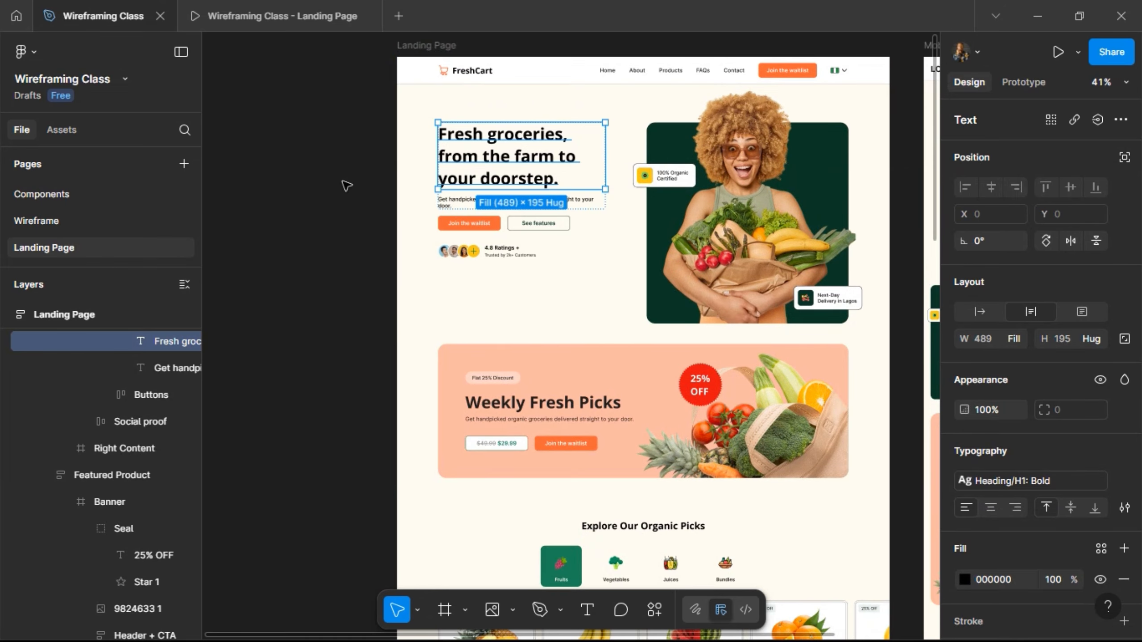
left_click(346, 185)
Step: Go to the main component of the desktop landing page's footer
scroll(720, 242, "down", 10)
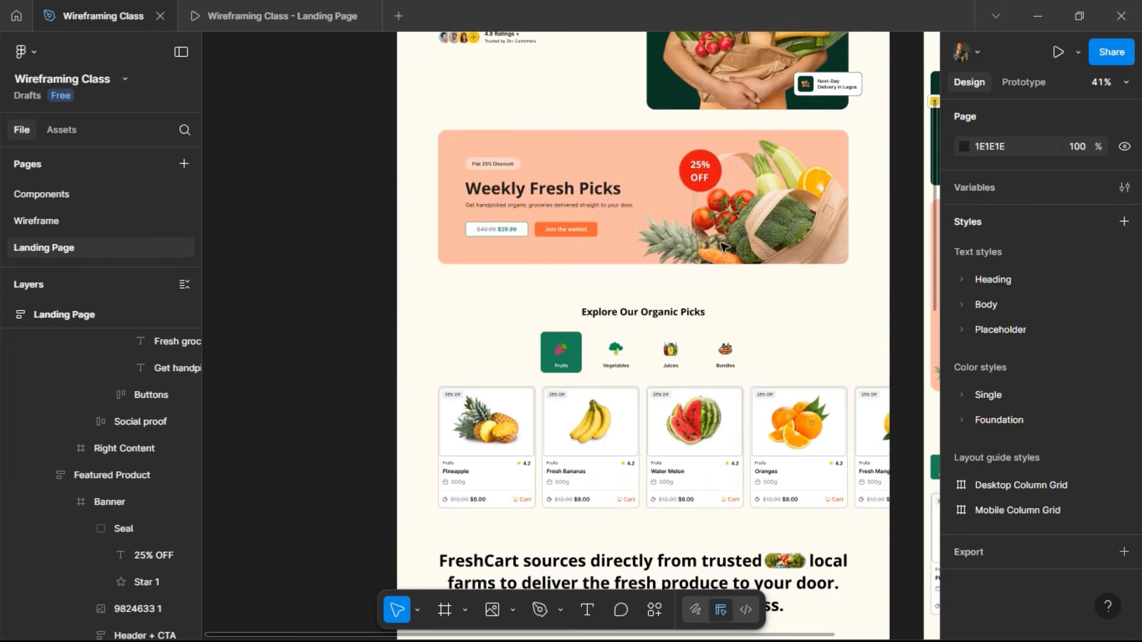
scroll(720, 242, "down", 8)
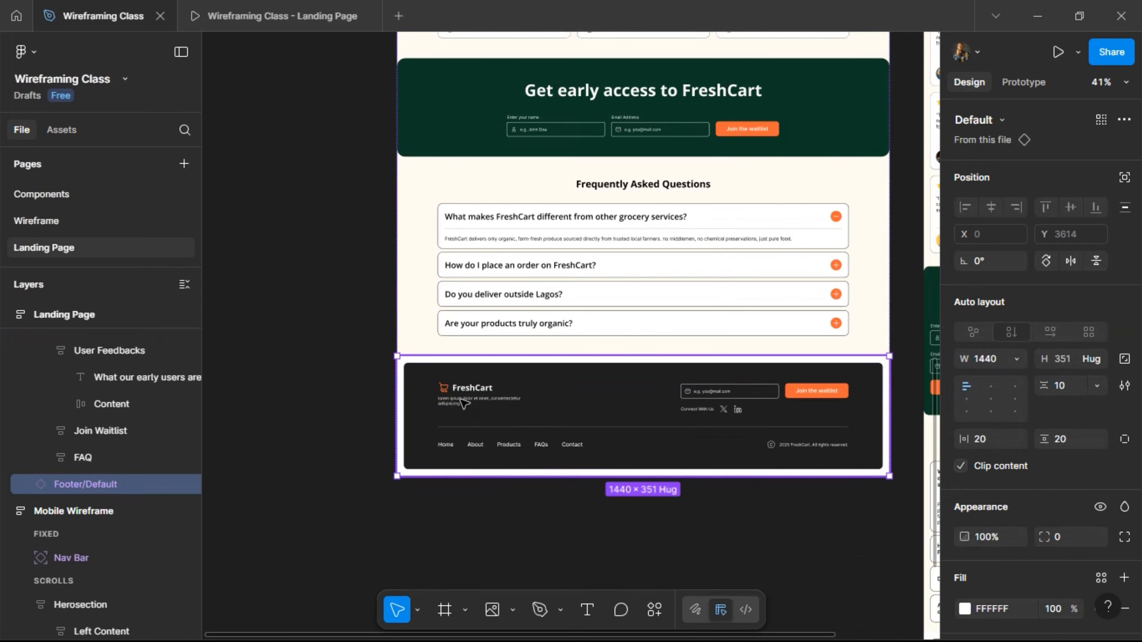
left_click(465, 412)
scroll(461, 410, "up", 5)
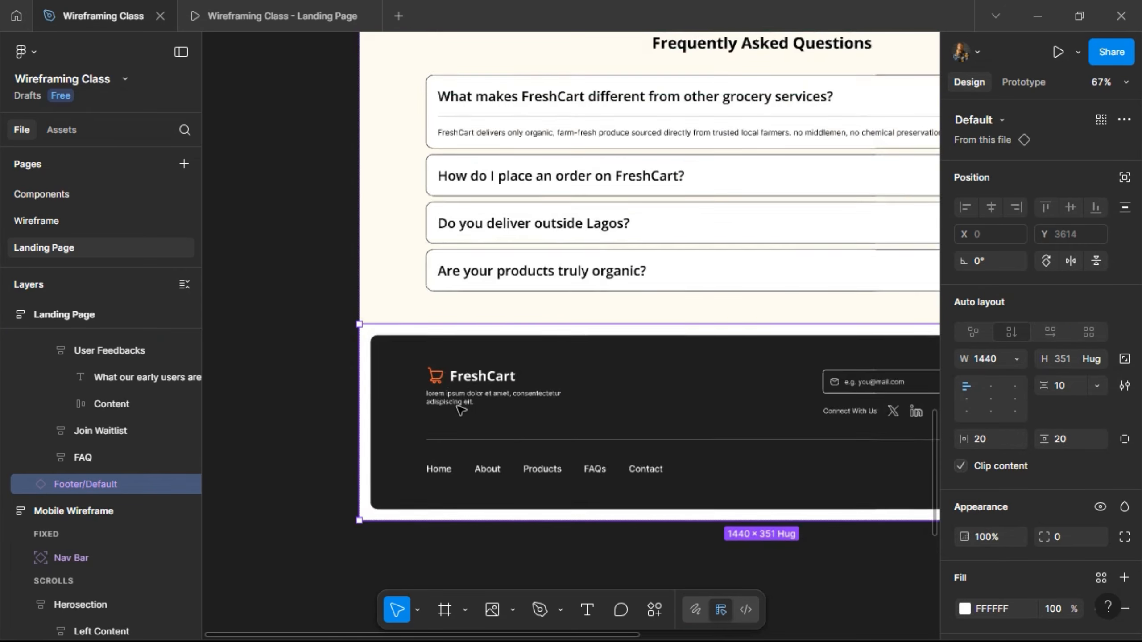
right_click(456, 407)
mouse_move(522, 505)
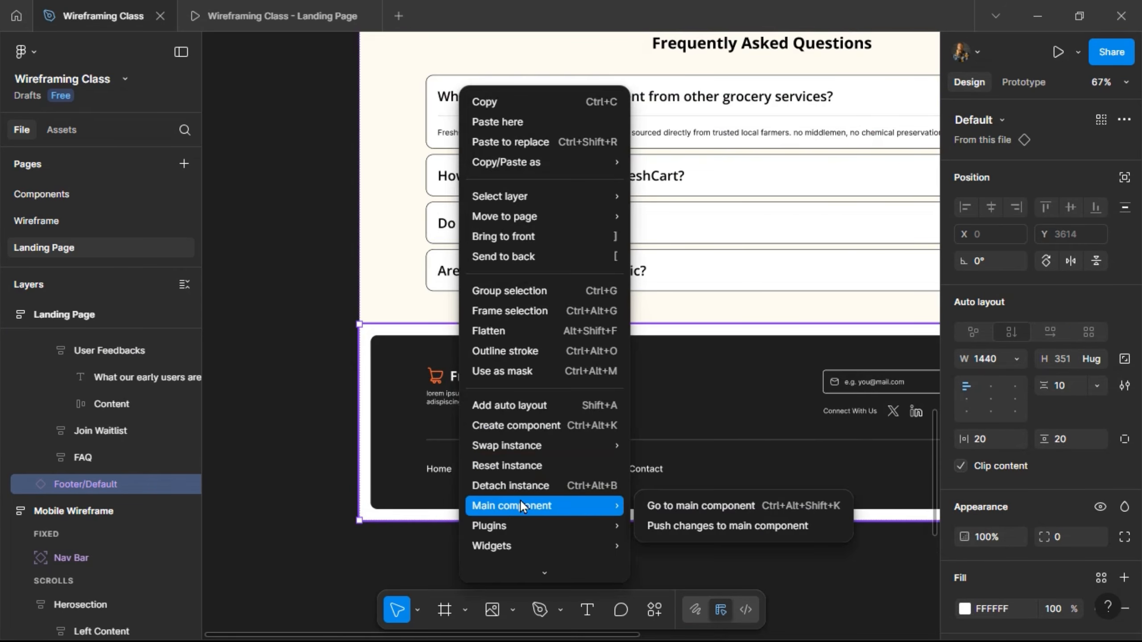
left_click(659, 505)
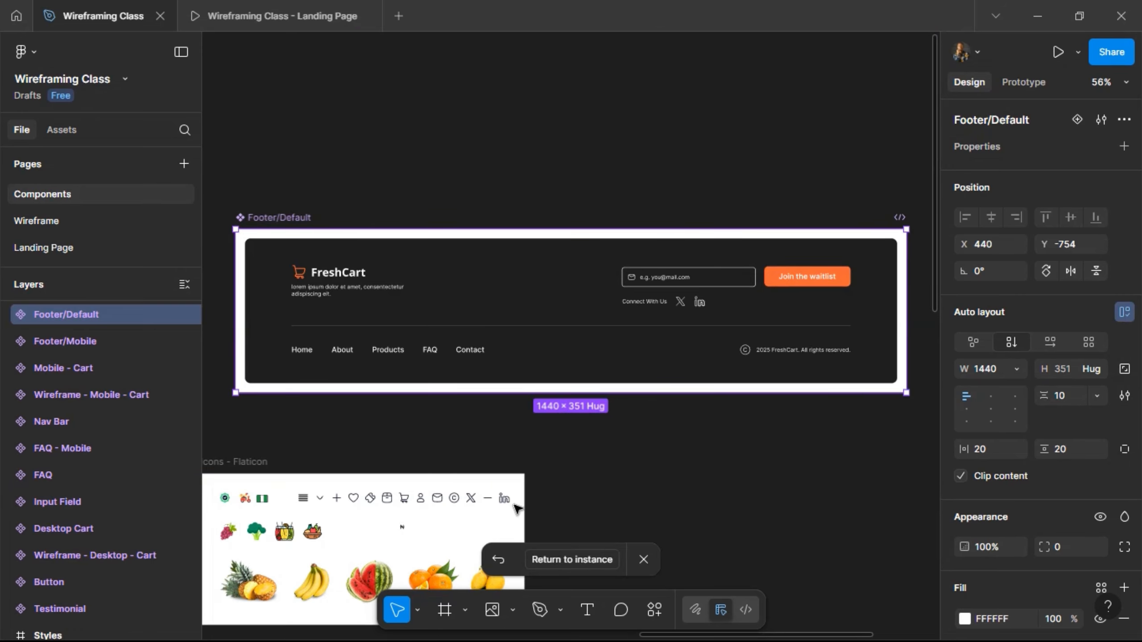
Step: Add a text layer above the Footer/Default component containing the copied hero headline
left_click(587, 609)
key("t")
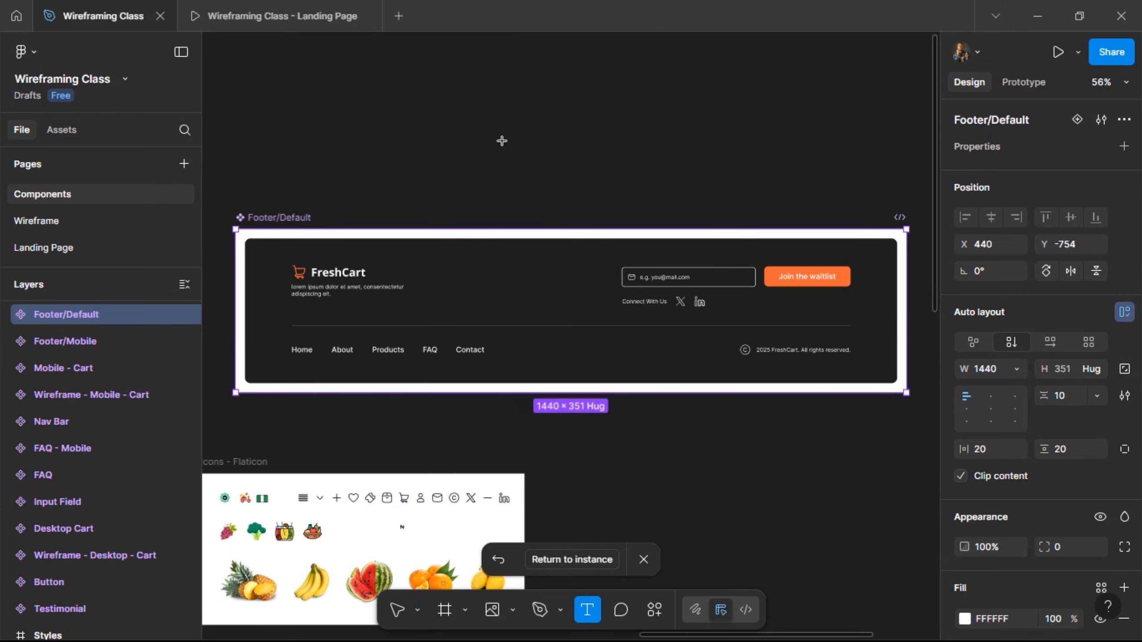
left_click(717, 226)
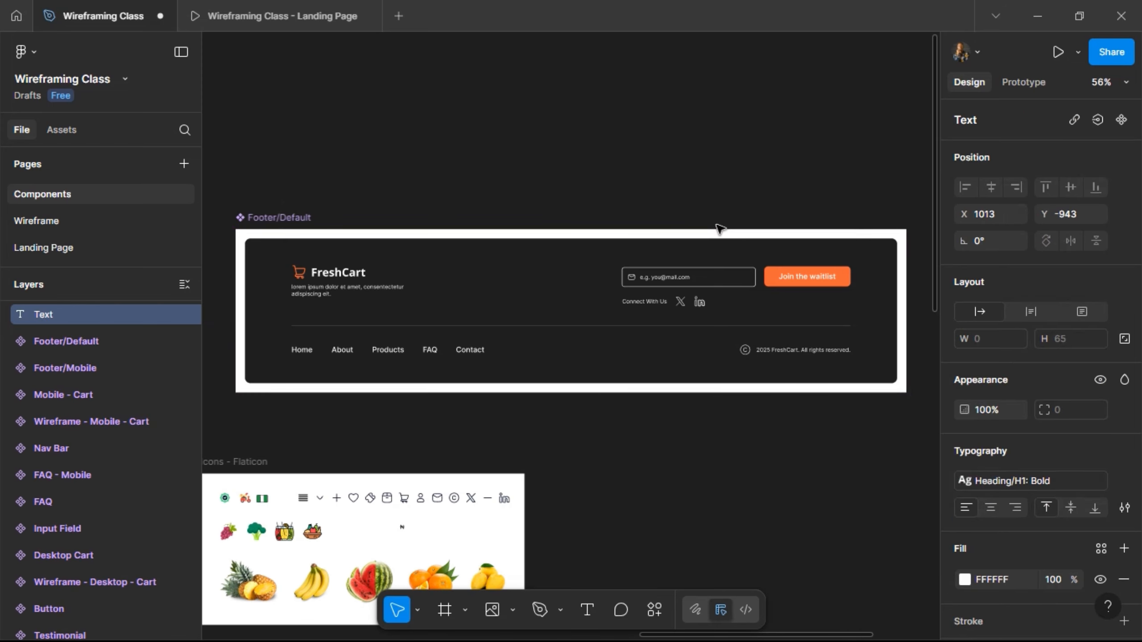
key("ctrl+v")
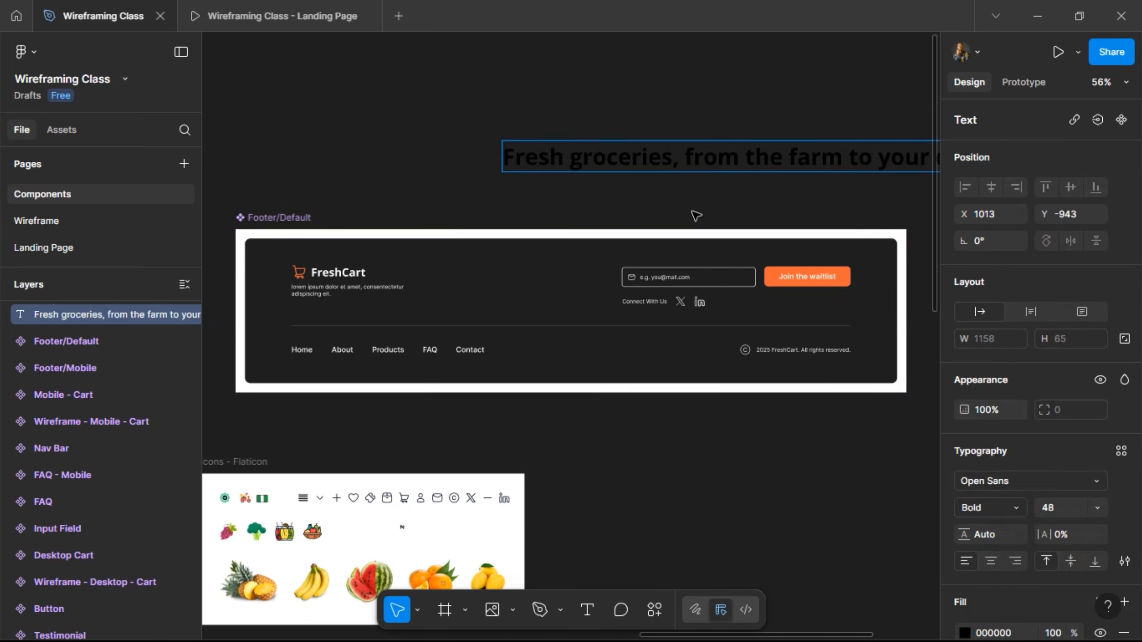
key("Escape")
Step: Set the pasted headline to auto height with a width of 400 and place it just above the footer component
left_click(1029, 306)
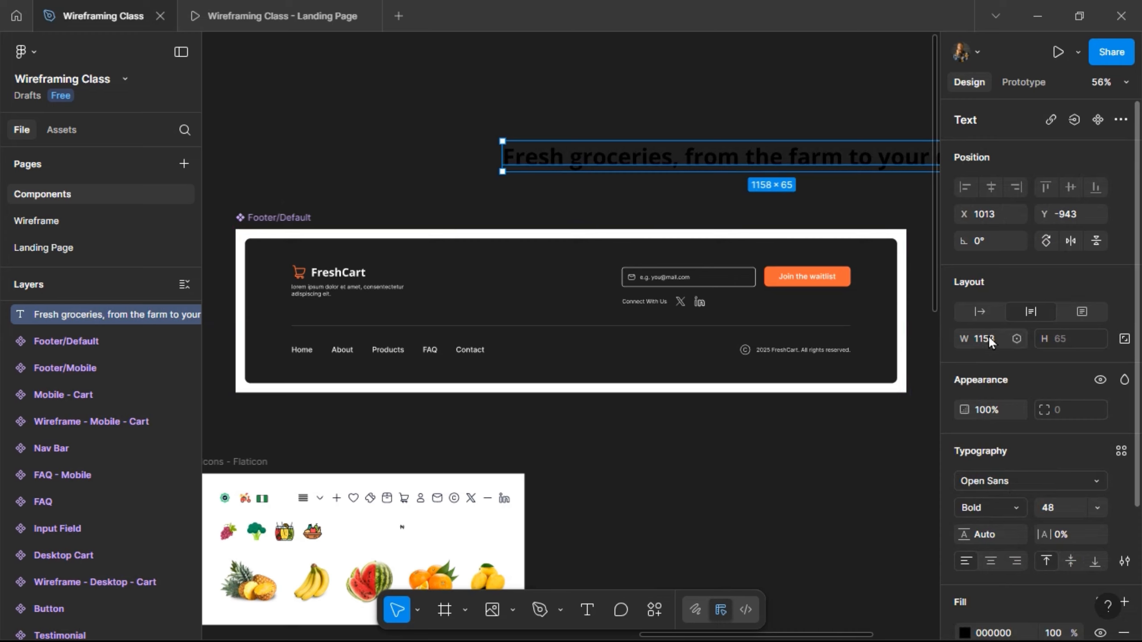
left_click(994, 338)
type("200")
key("Return")
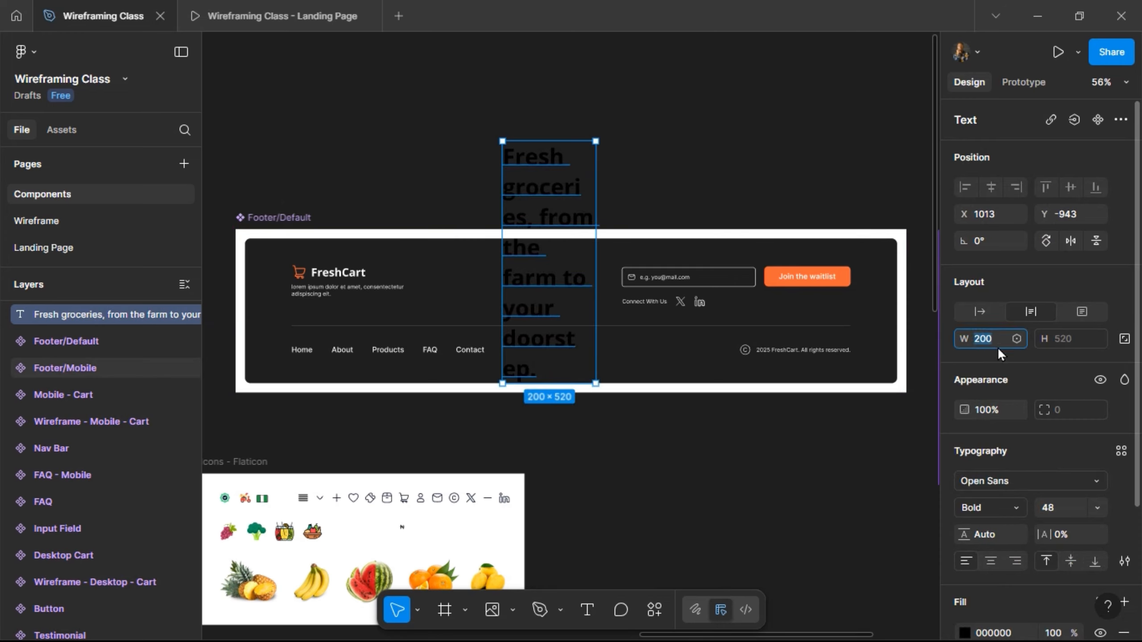
key("Return")
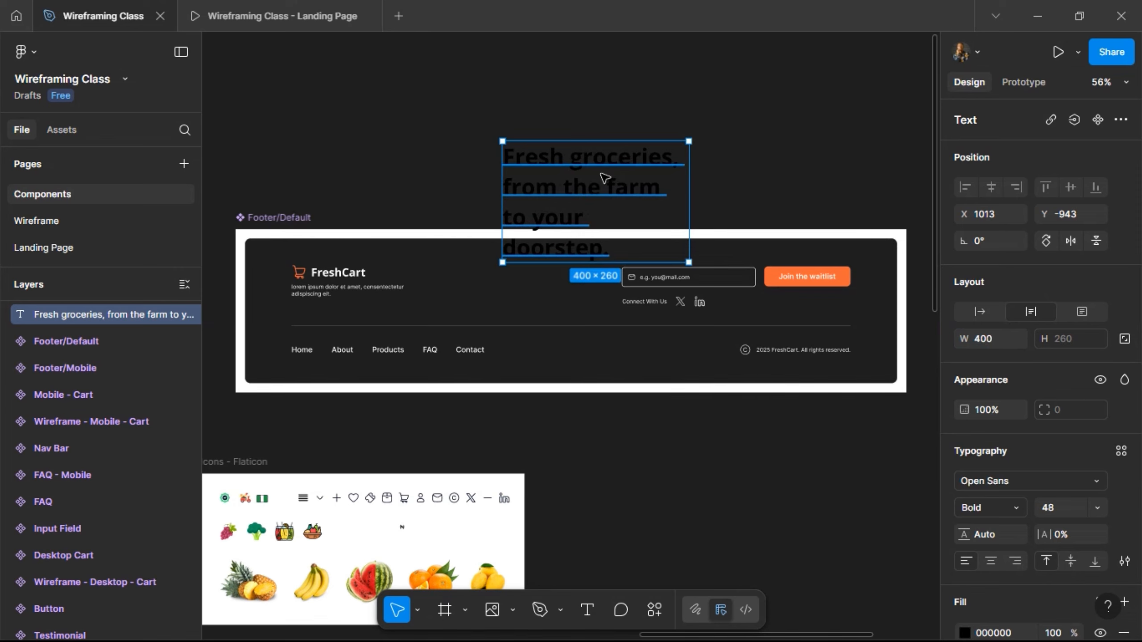
left_click_drag(596, 143, 578, 100)
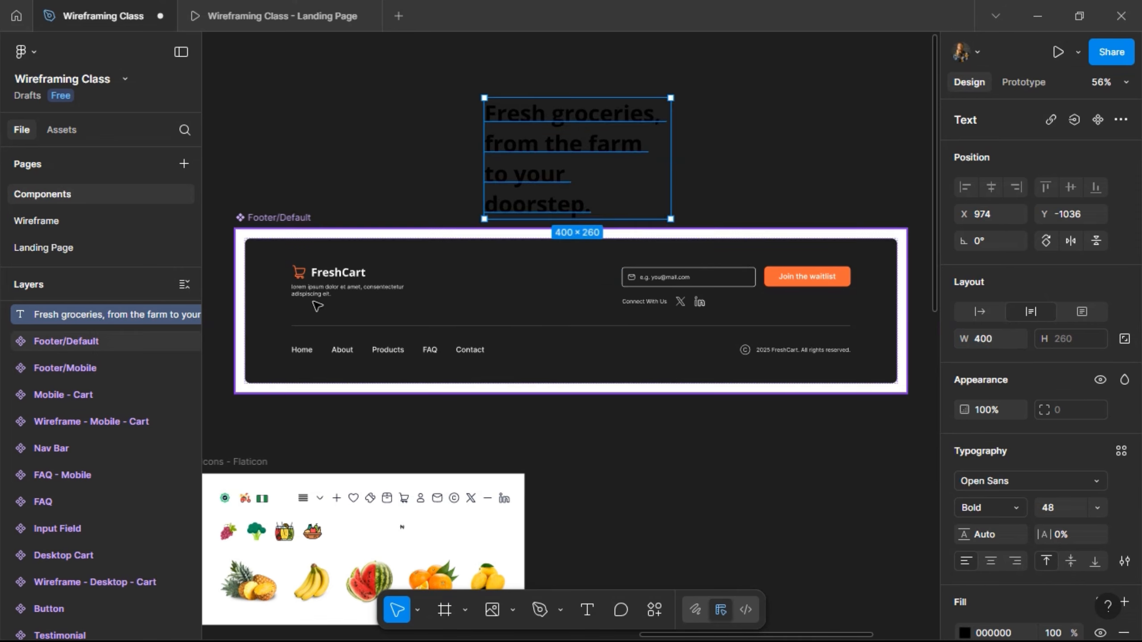
Step: Replace the lorem ipsum text under the Footer/Default logo with "Fresh groceries, from the farm to your doorstep."
left_click(315, 298)
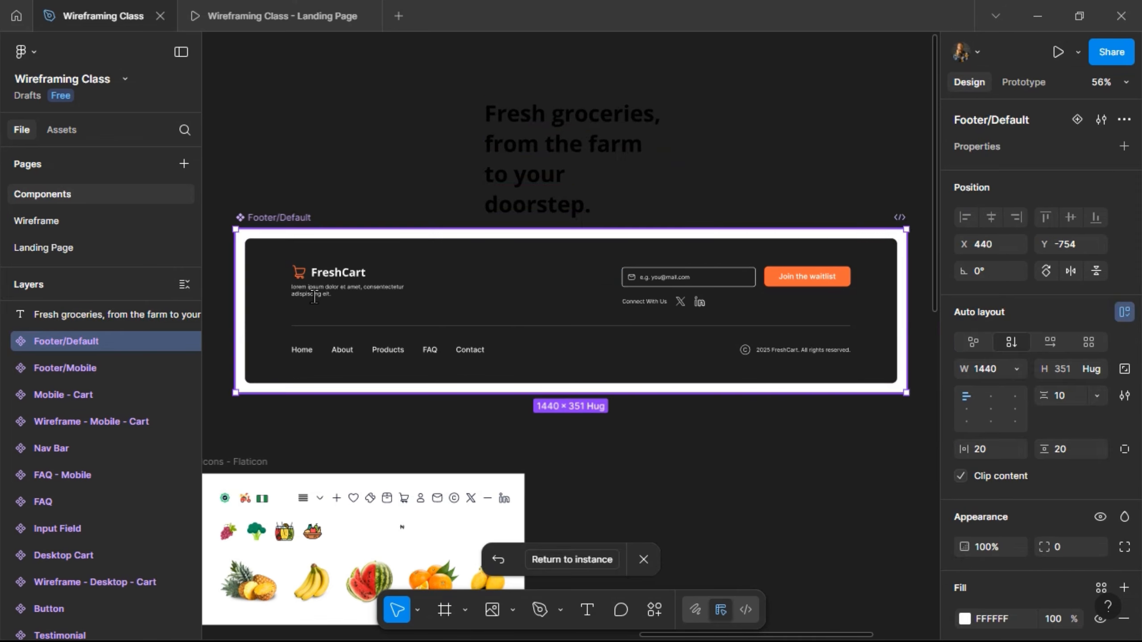
double_click(315, 299)
type("Fr")
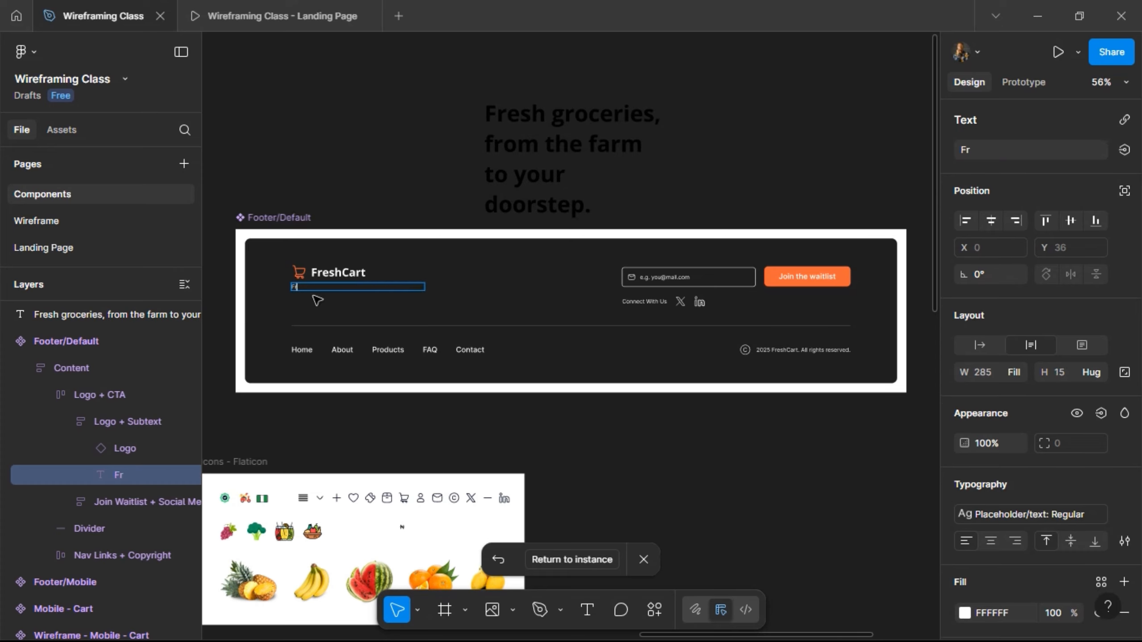
type("esh groceries")
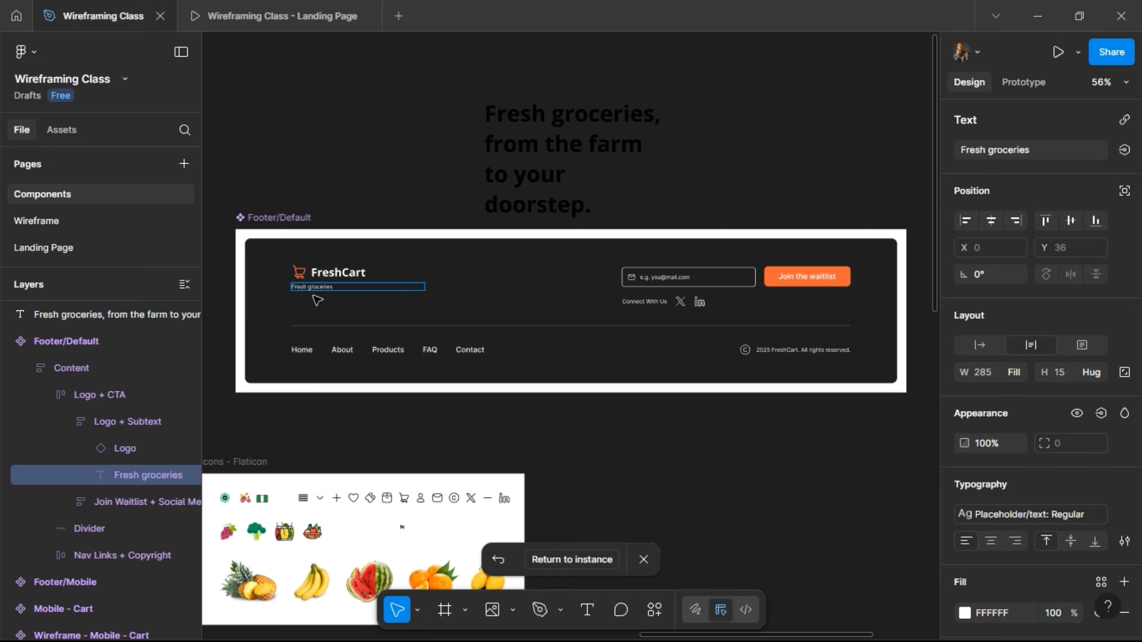
type(", from the farm")
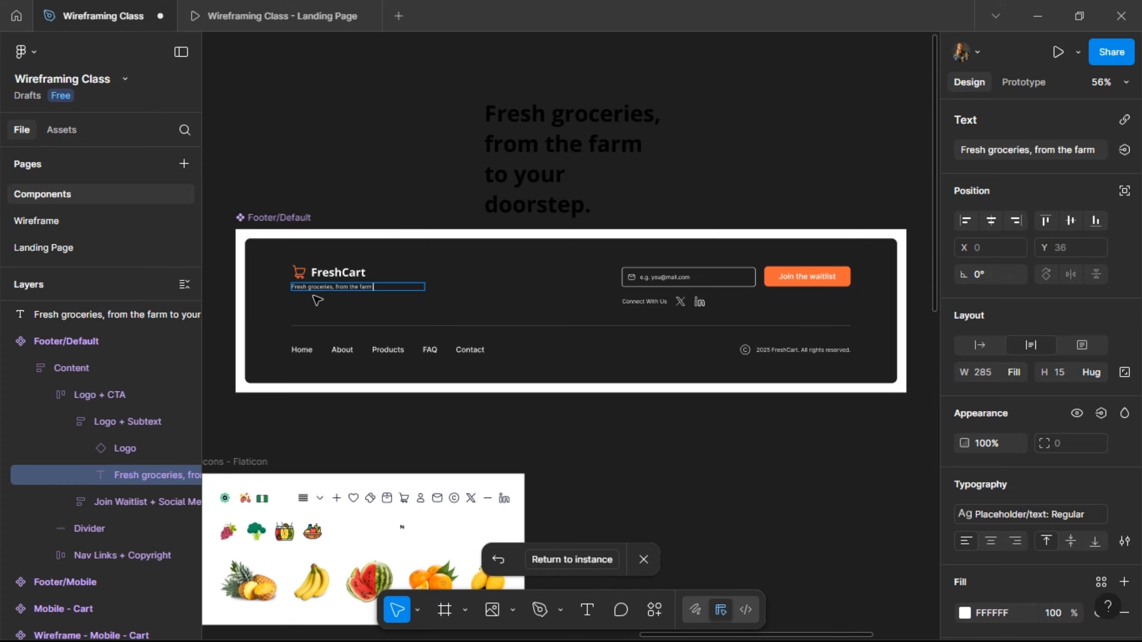
type(" to your doorste")
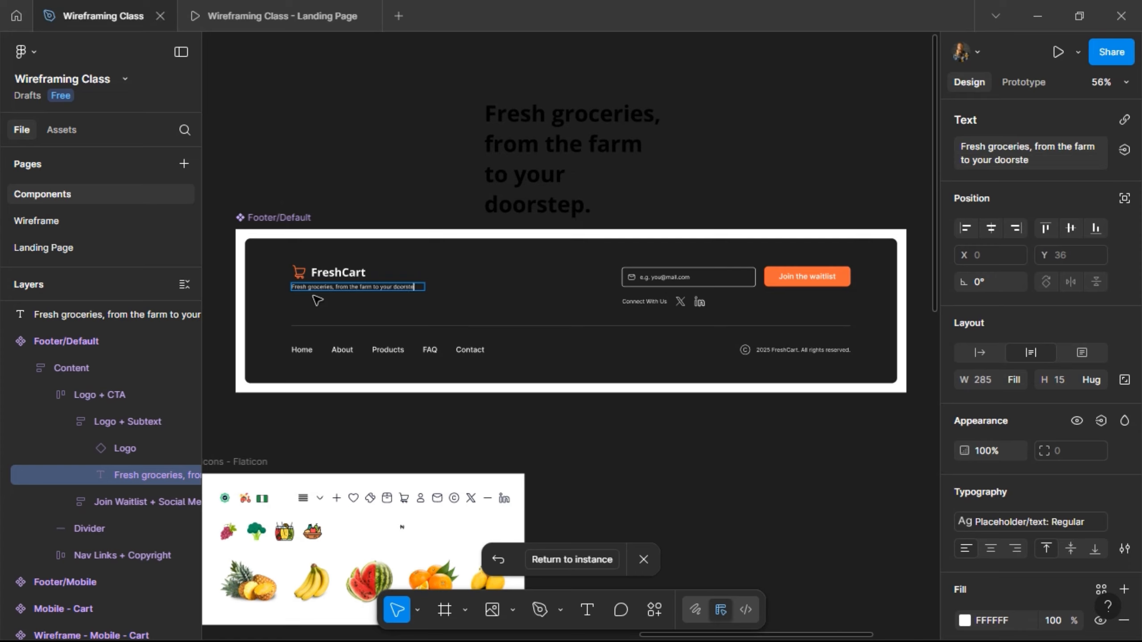
type("p.")
scroll(293, 278, "up", 5)
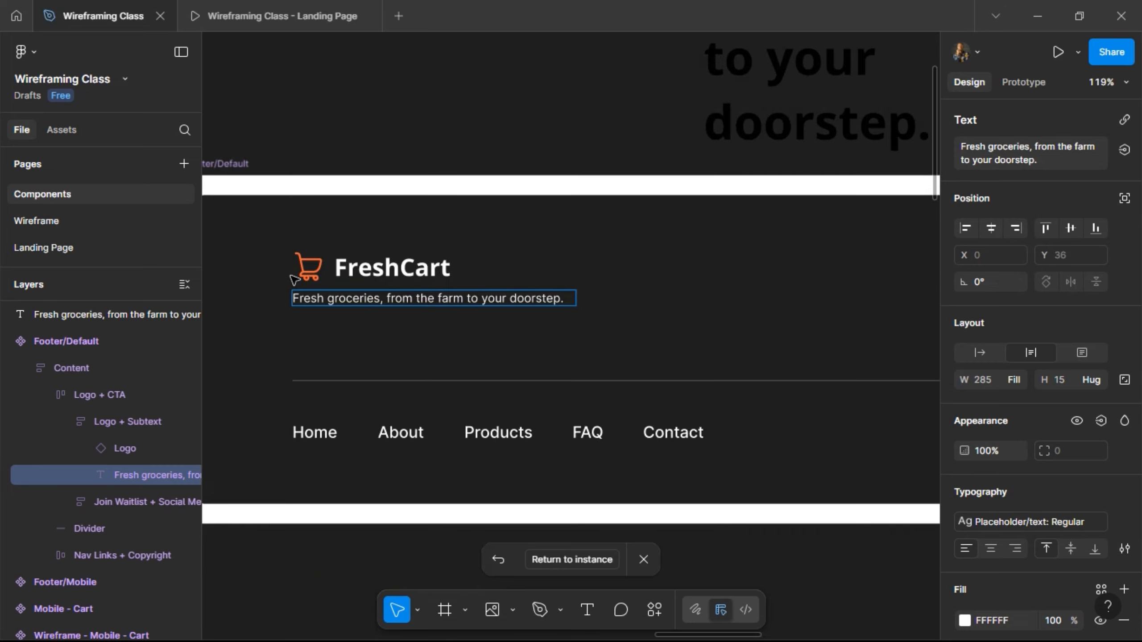
Step: Replace the placeholder text under the Footer/Mobile logo with "Fresh groceries, from the farm to your doorstep."
scroll(332, 324, "down", 7)
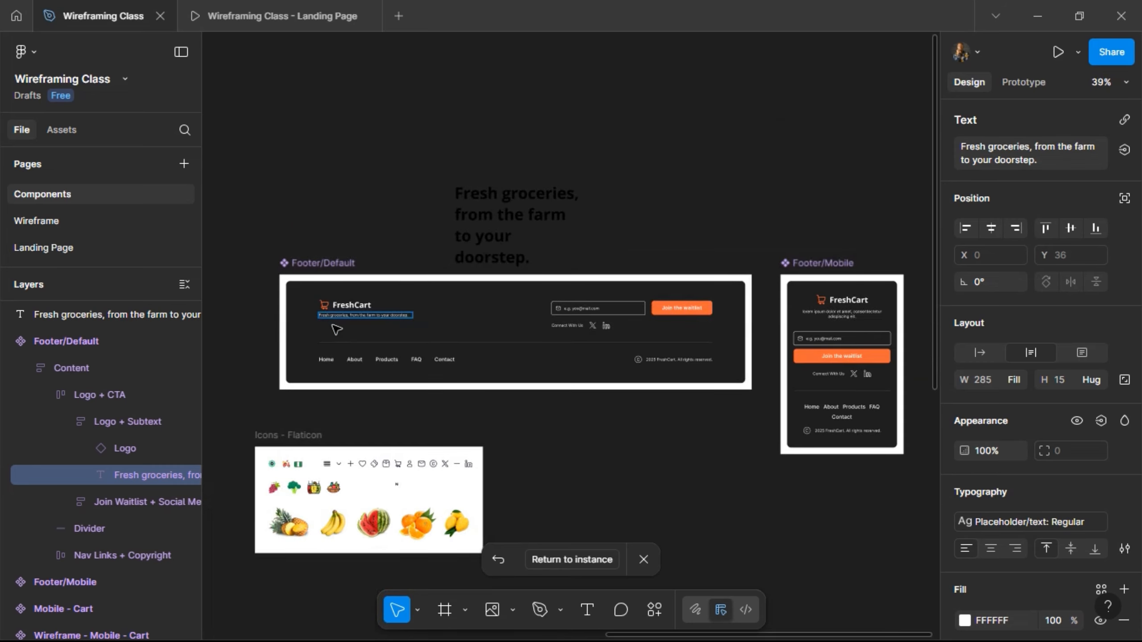
left_click(855, 313)
type("Fr")
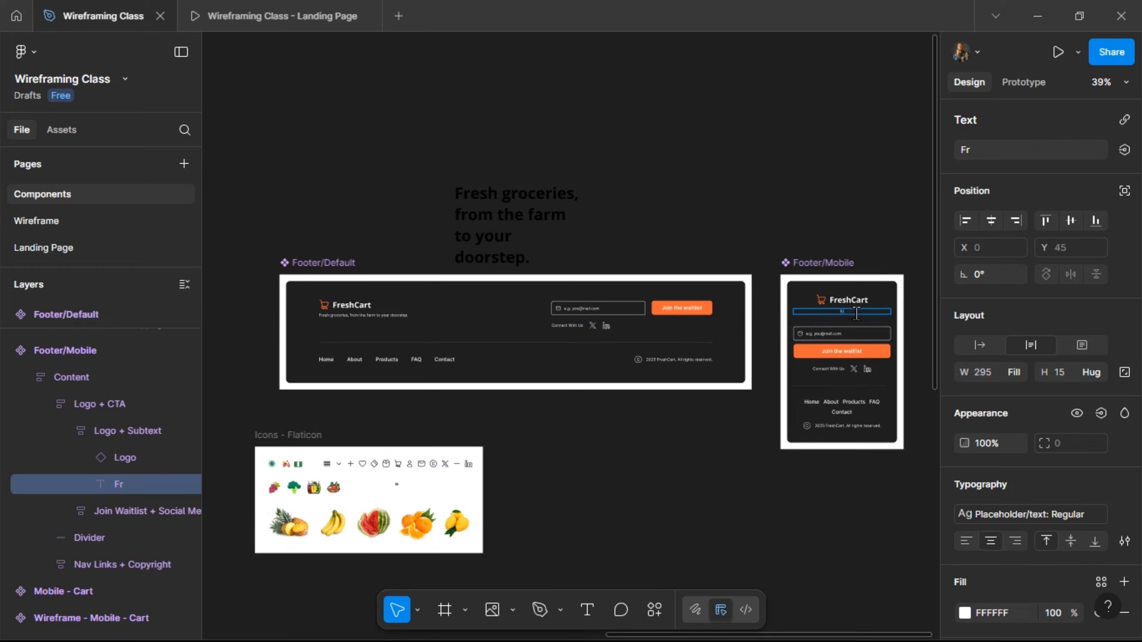
type("esh groceries")
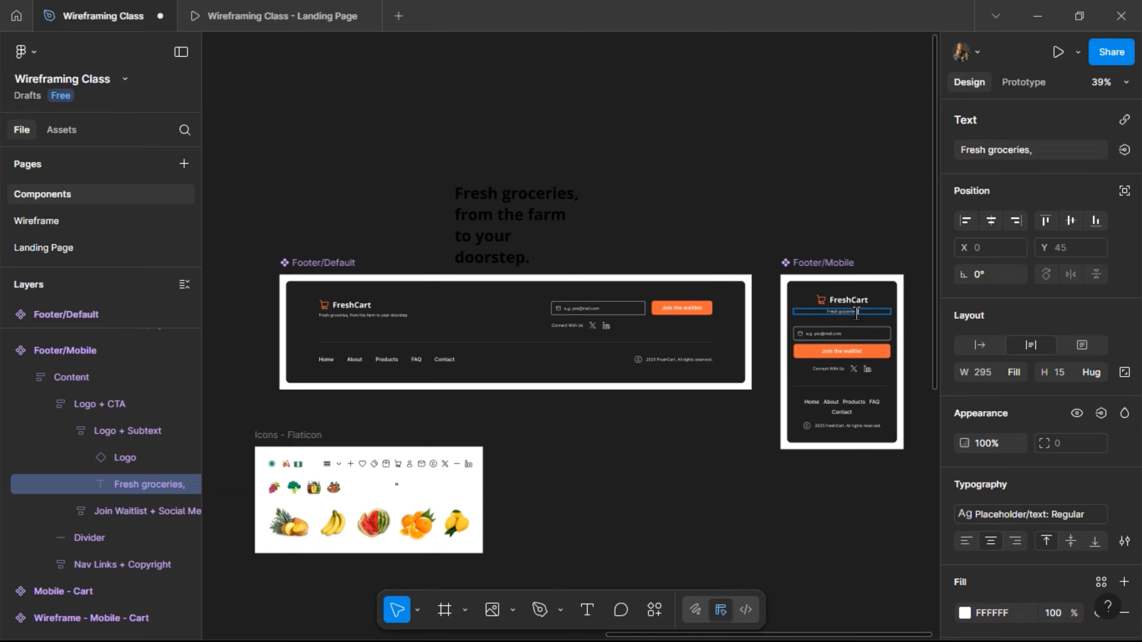
type(", from the farm to your")
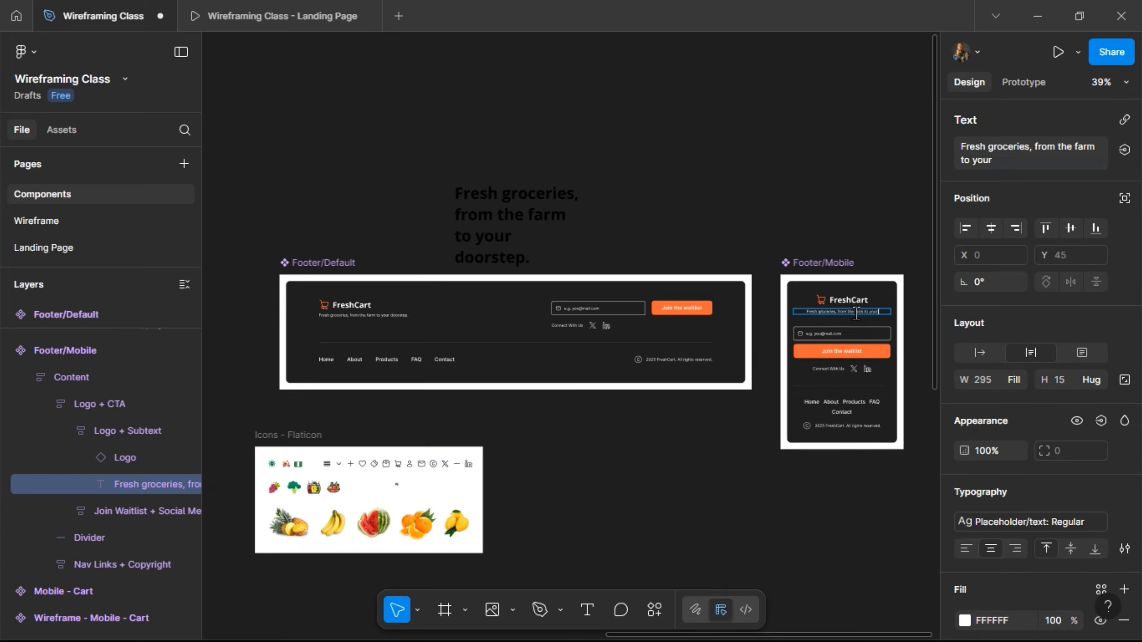
type(" door")
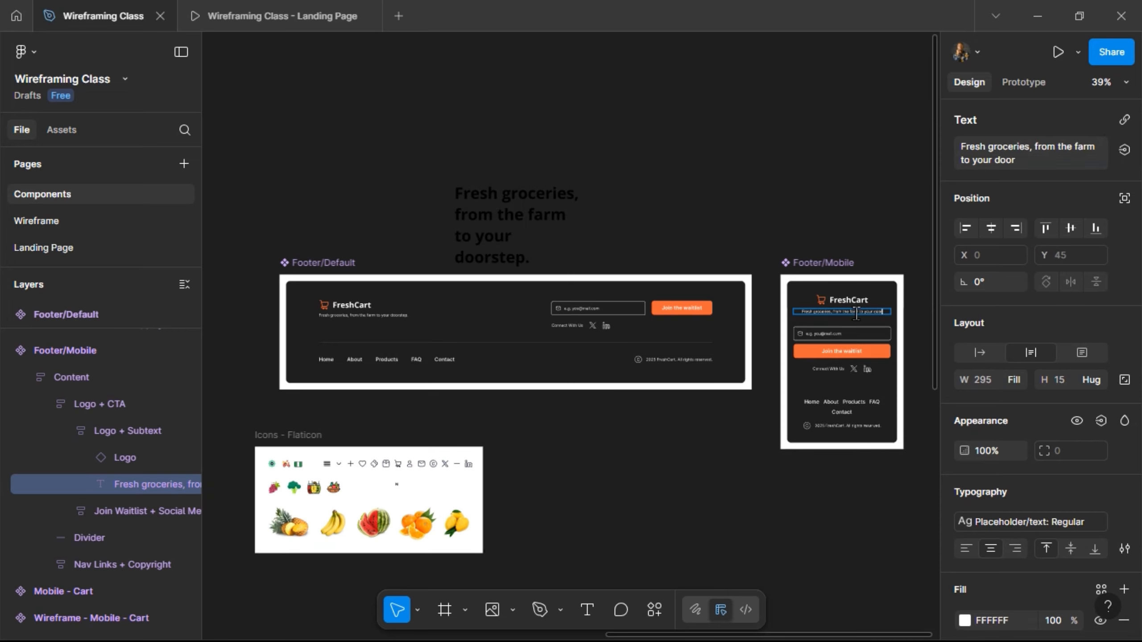
type("step.")
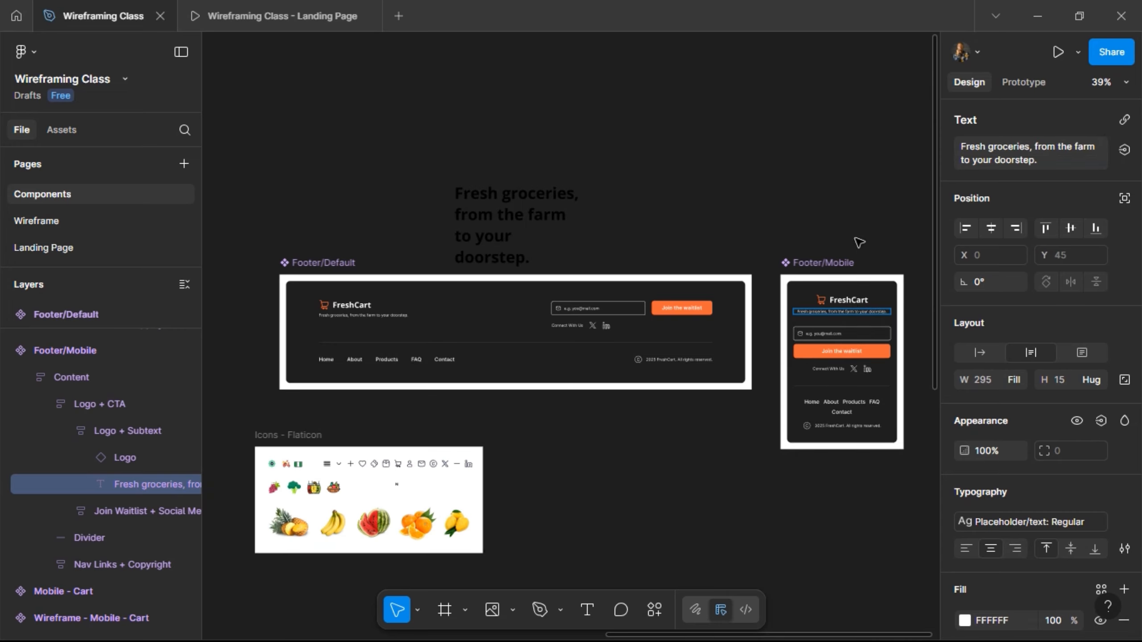
key("Escape")
scroll(859, 212, "right", 2)
scroll(837, 277, "up", 5)
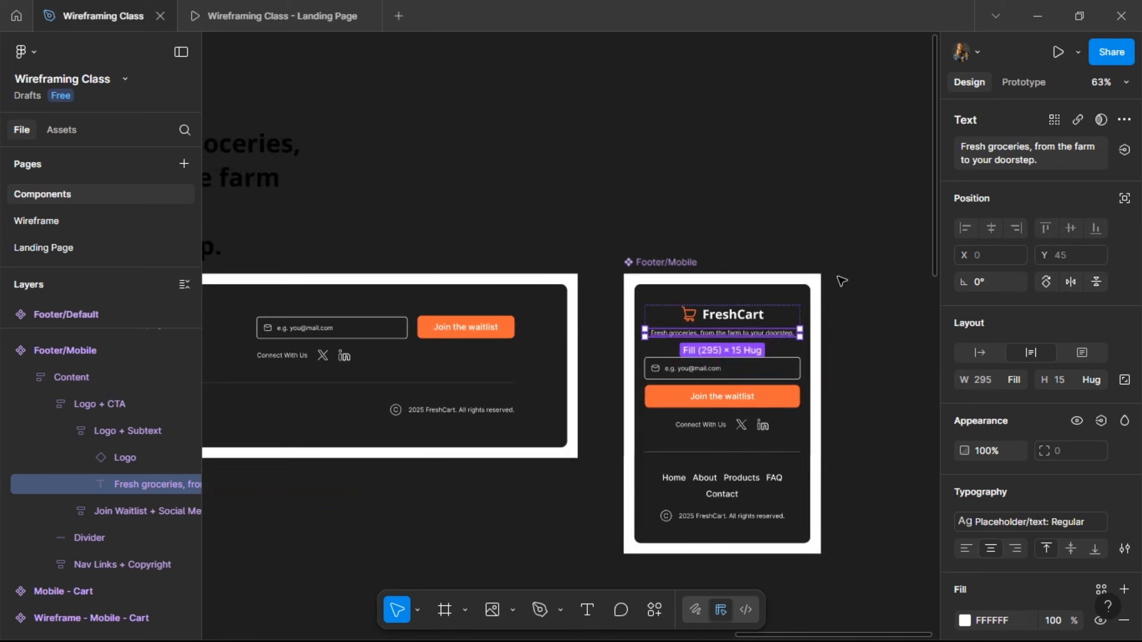
Step: Delete the loose headline text above the Footer/Default component and return to the footer instance on the landing page
scroll(840, 281, "down", 5)
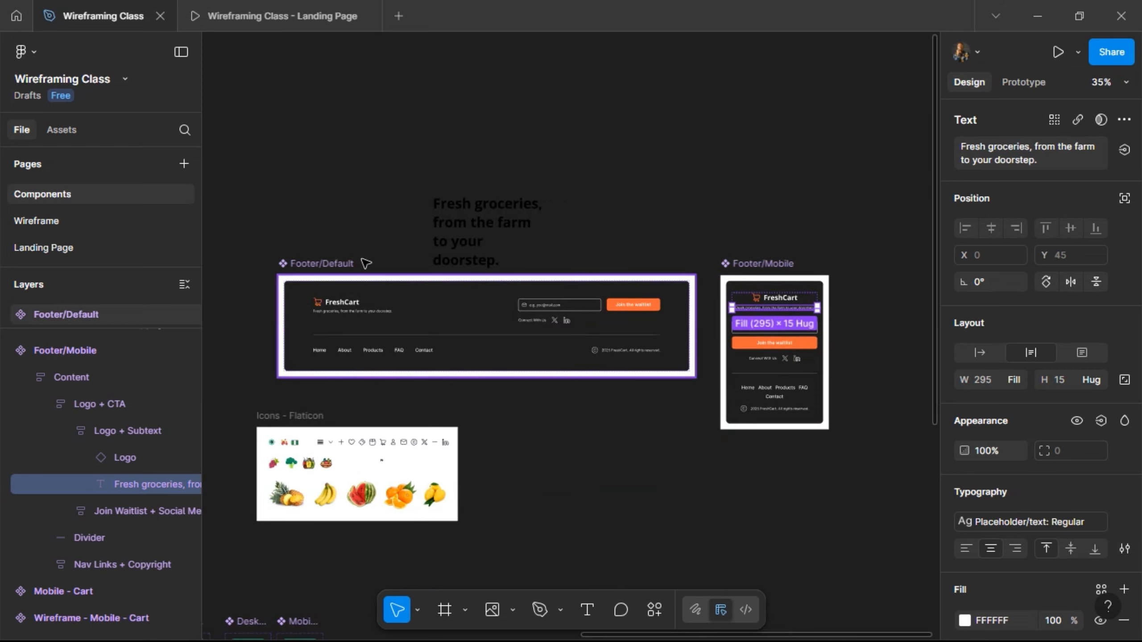
left_click(522, 220)
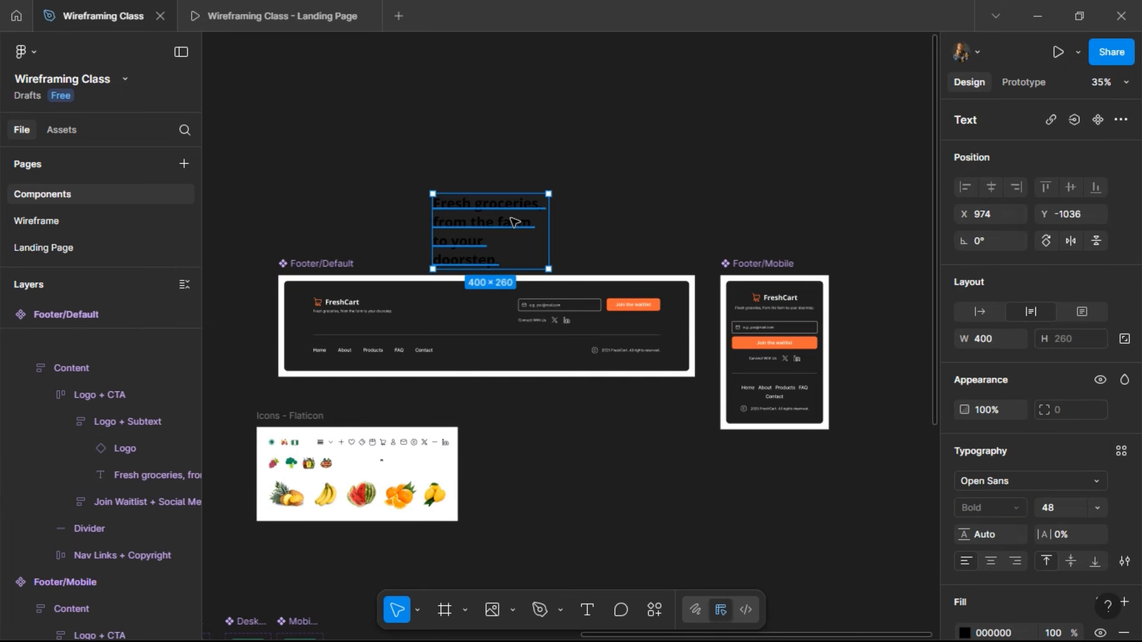
key("Delete")
left_click(470, 384)
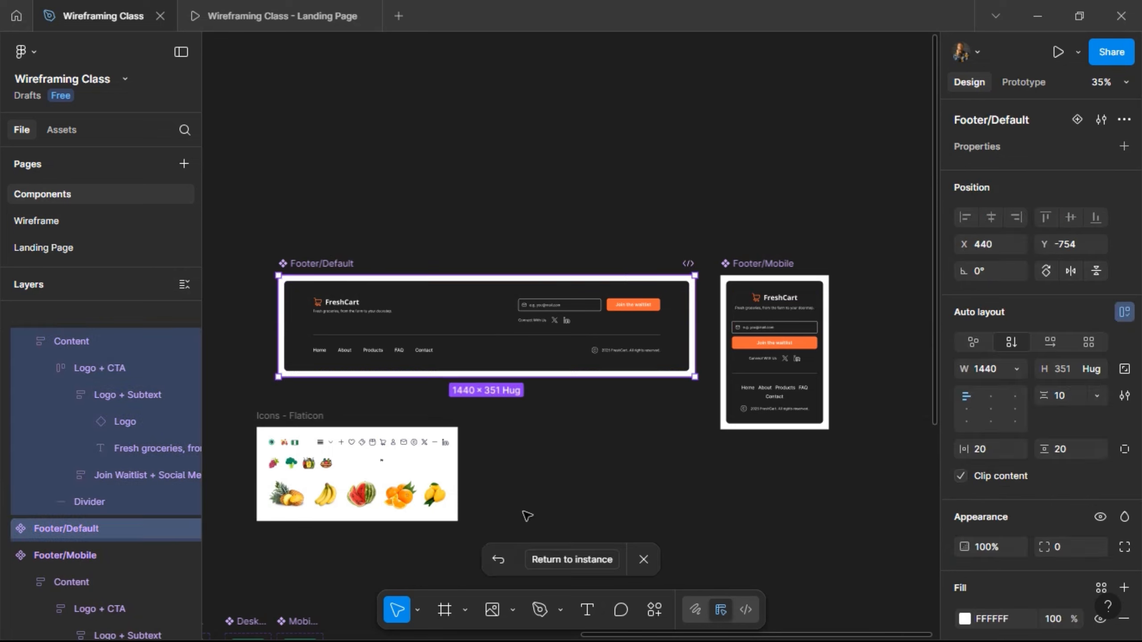
left_click(554, 568)
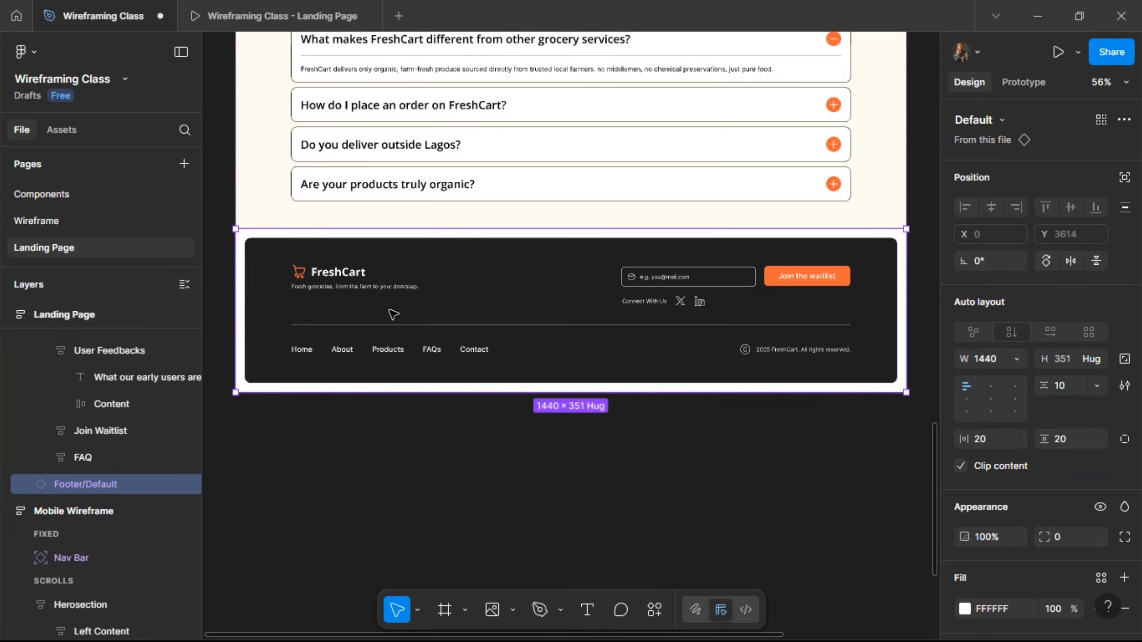
Step: Review the mobile landing page from its FAQ and footer up to the hero and nav bar
scroll(559, 367, "right", 10)
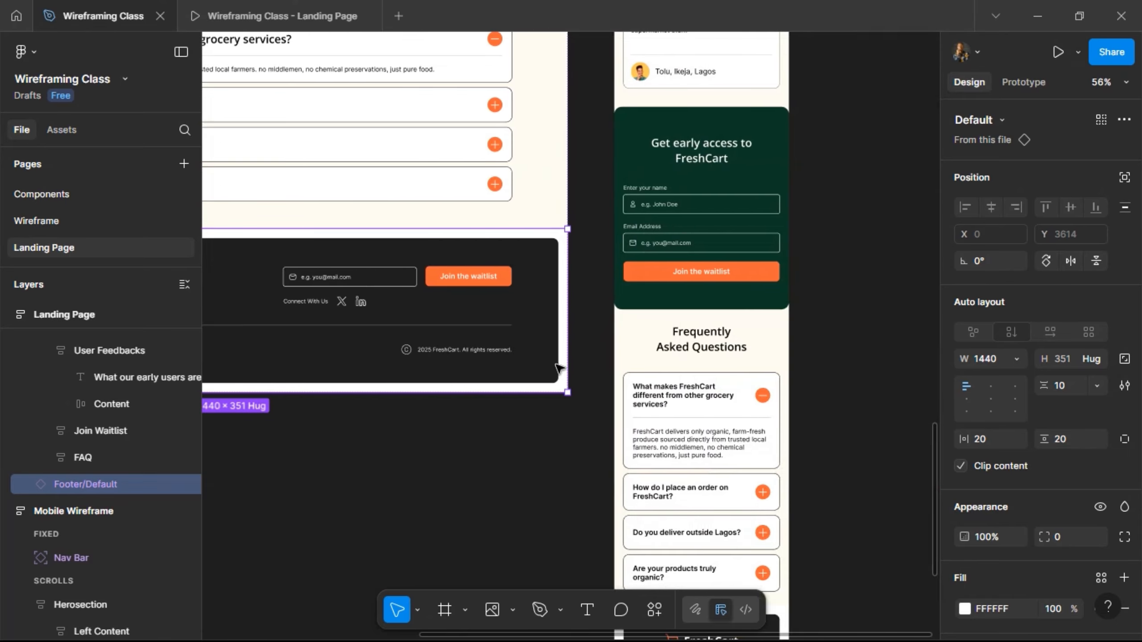
scroll(679, 347, "down", 3)
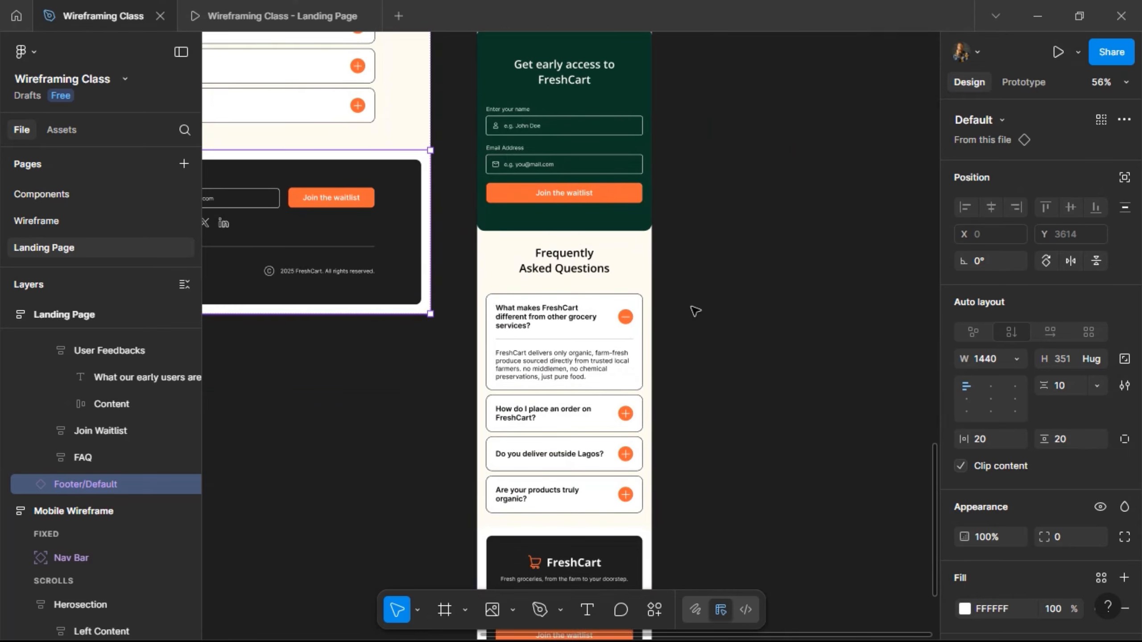
scroll(694, 310, "down", 6)
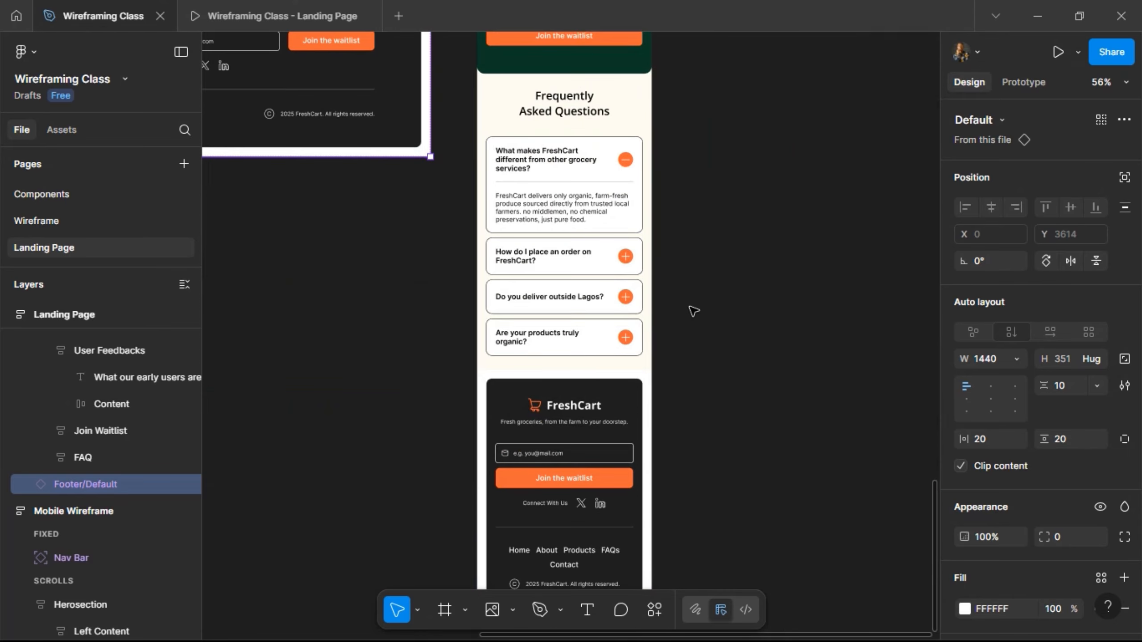
scroll(693, 310, "down", 3)
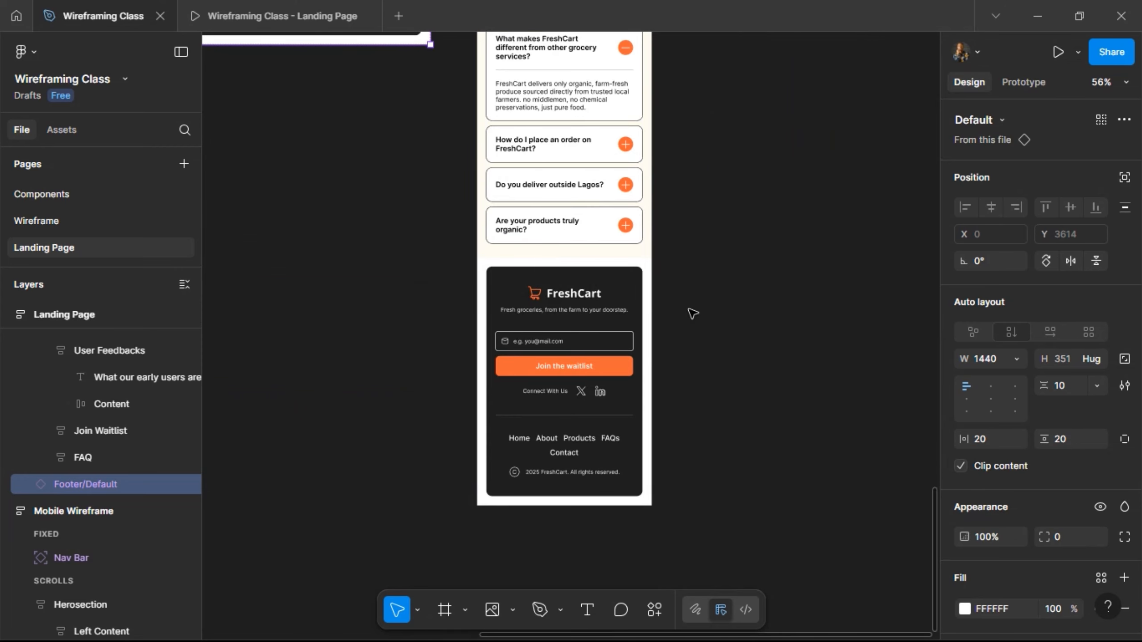
scroll(692, 311, "up", 15)
scroll(693, 314, "up", 8)
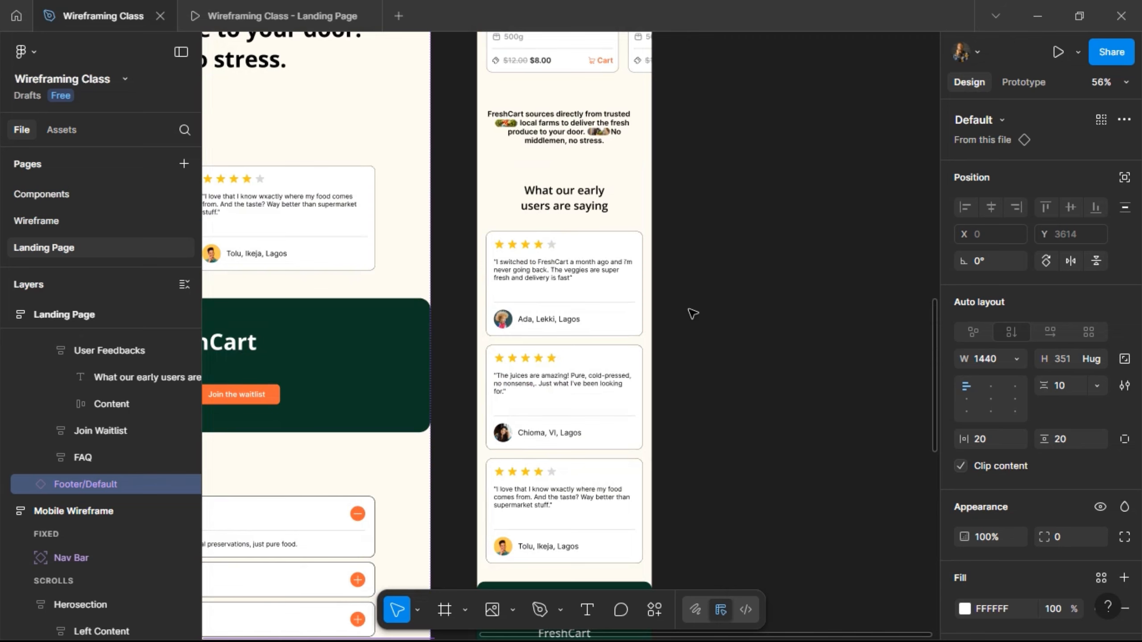
scroll(690, 313, "up", 8)
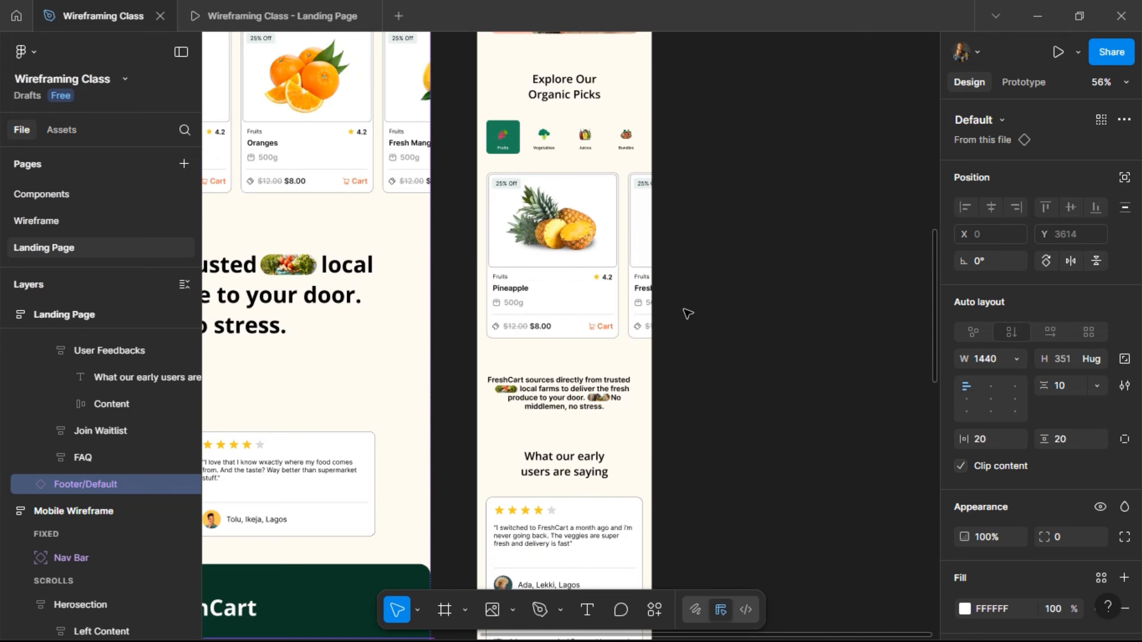
scroll(687, 313, "up", 10)
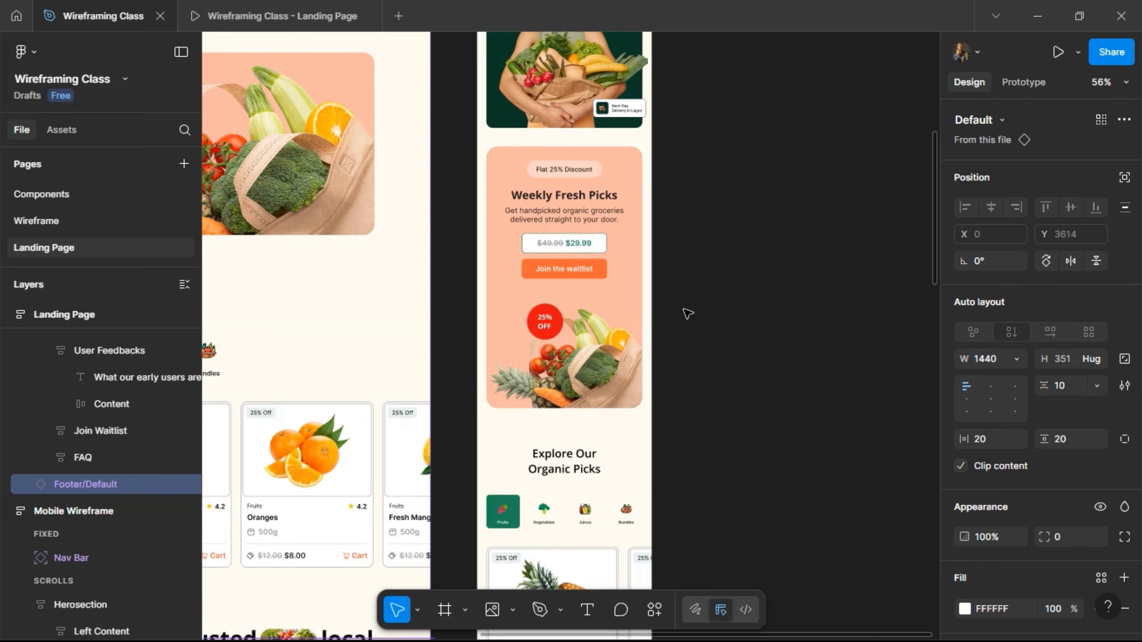
scroll(687, 313, "up", 3)
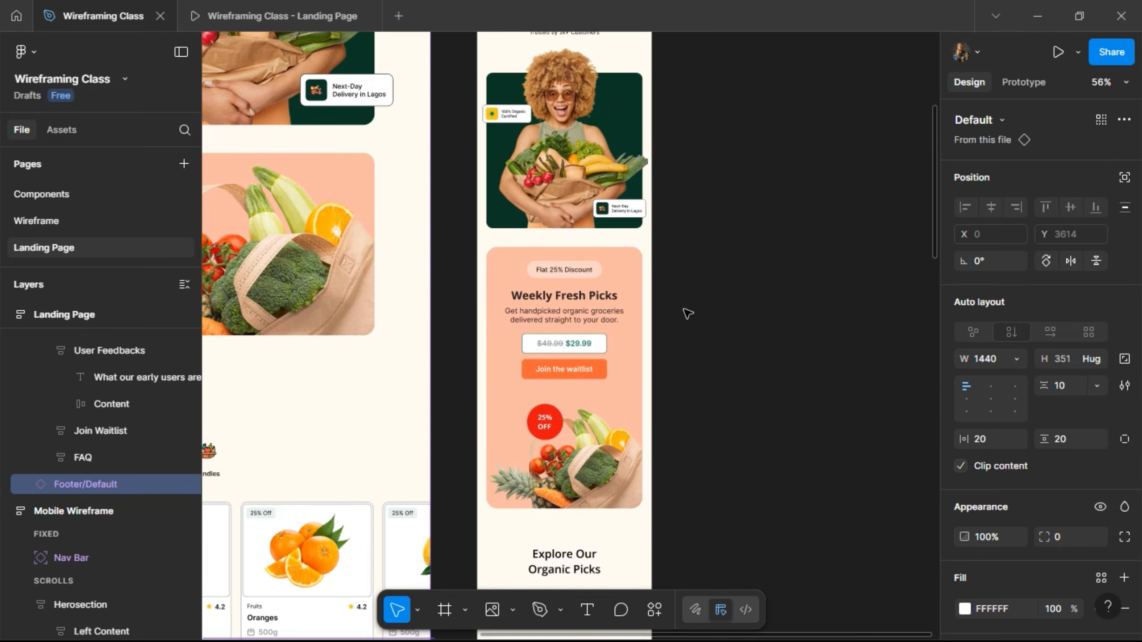
scroll(688, 313, "up", 5)
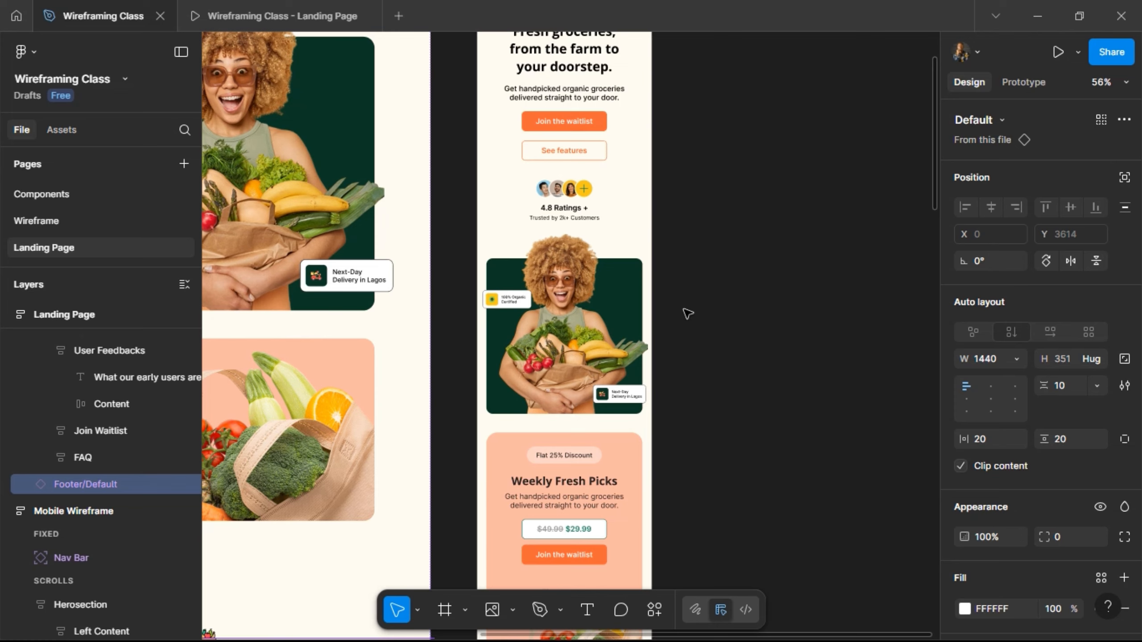
scroll(688, 314, "up", 2)
scroll(688, 313, "up", 3)
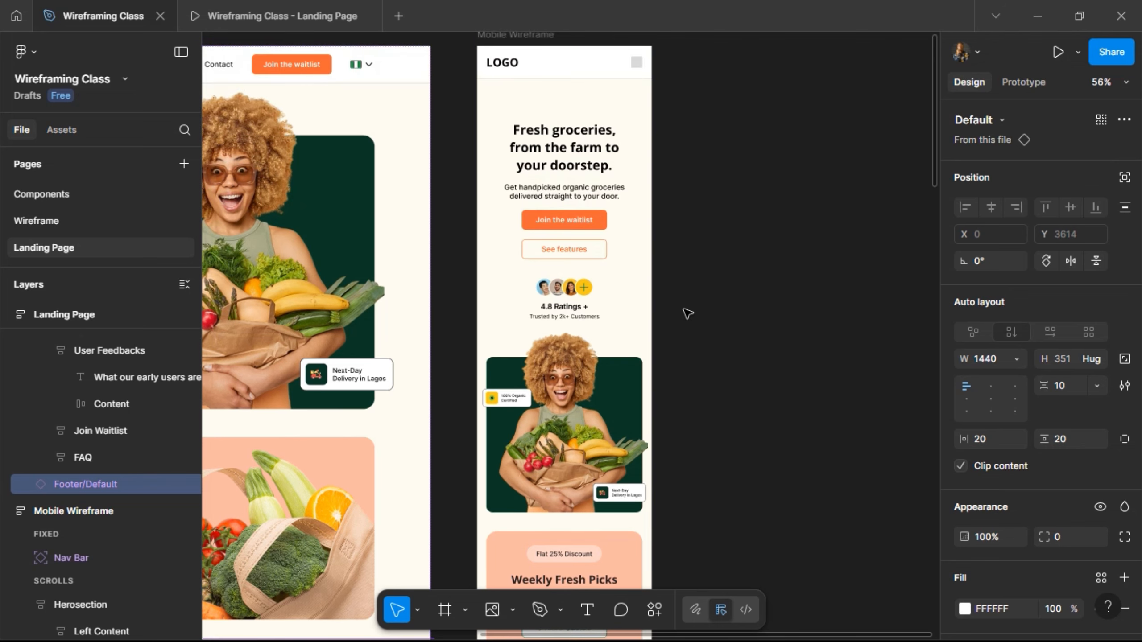
scroll(638, 185, "up", 2)
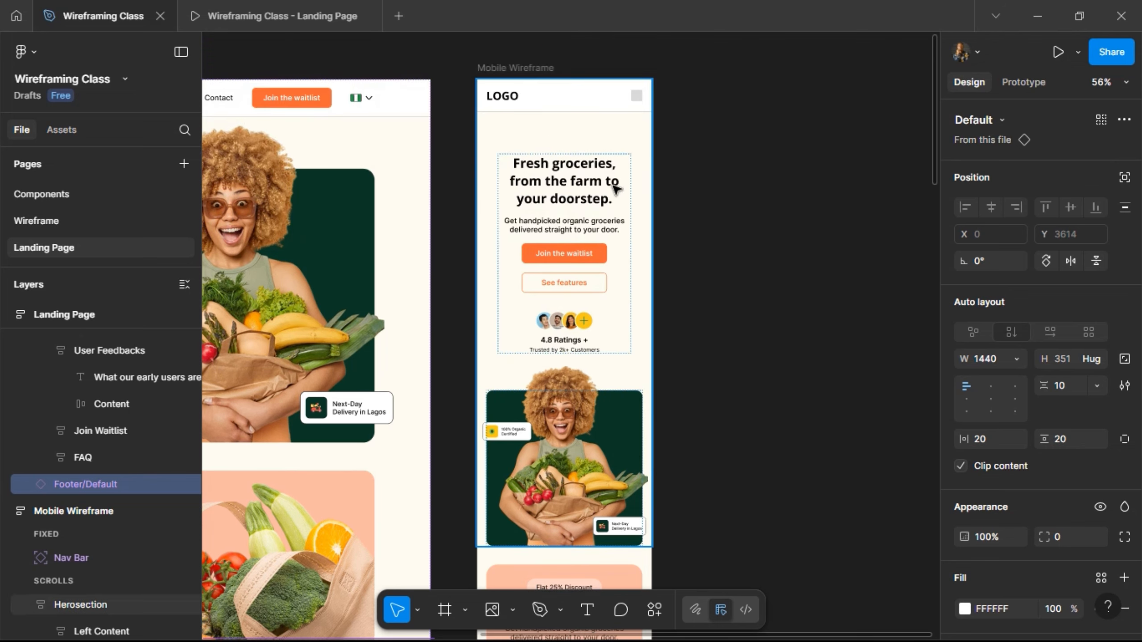
Step: Switch the Nav Bar instance of the Mobile Wireframe frame to the Mobile state
left_click(590, 105)
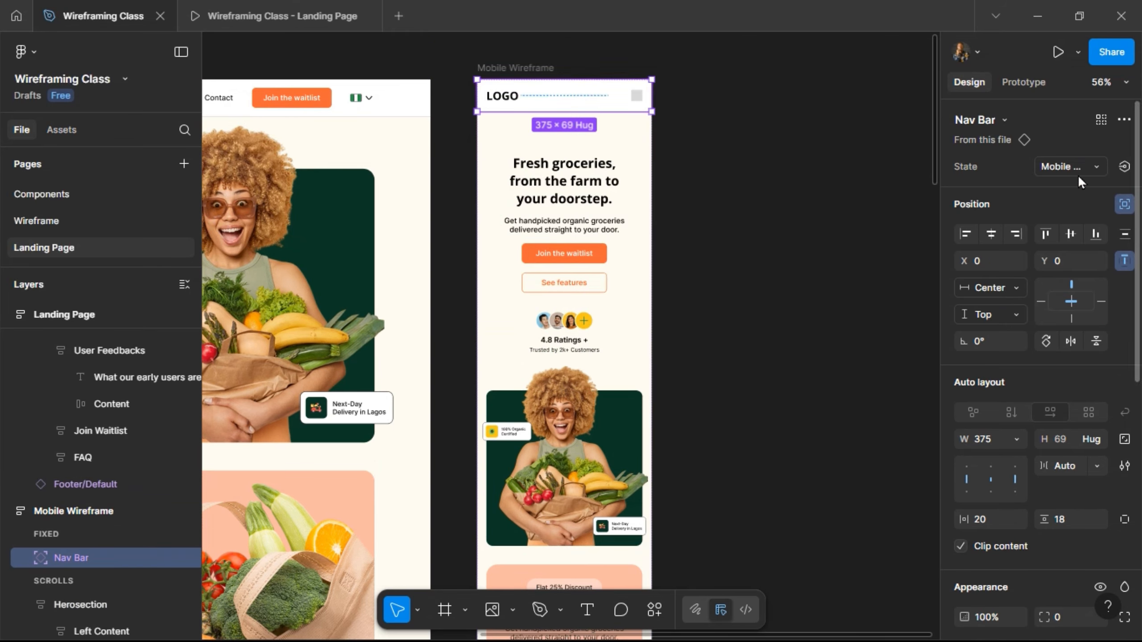
left_click(1078, 174)
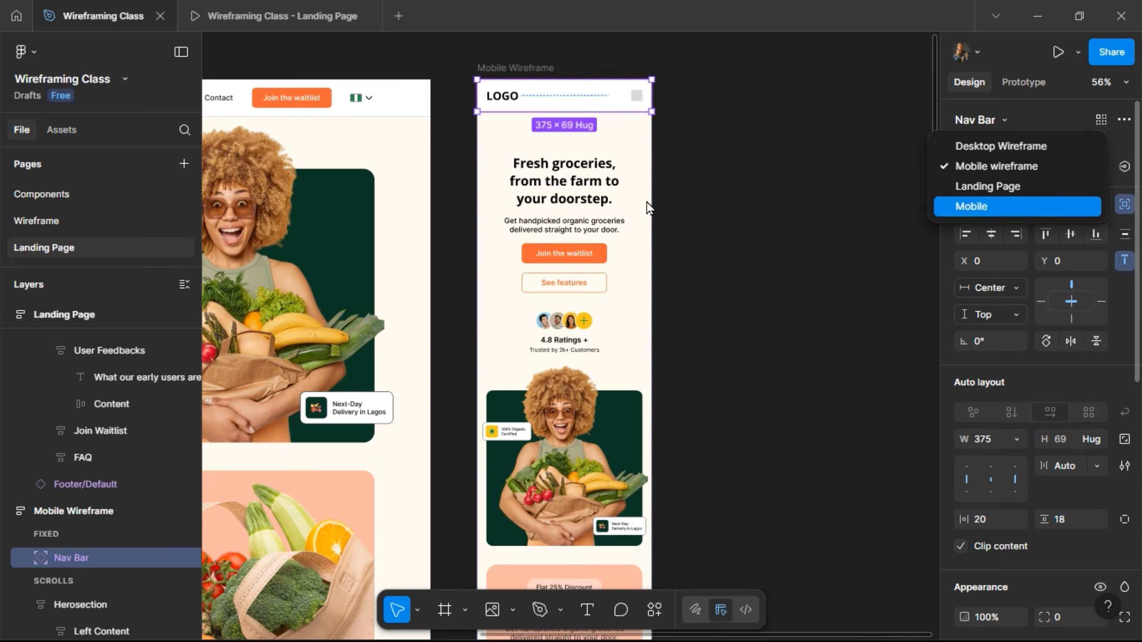
left_click(1044, 207)
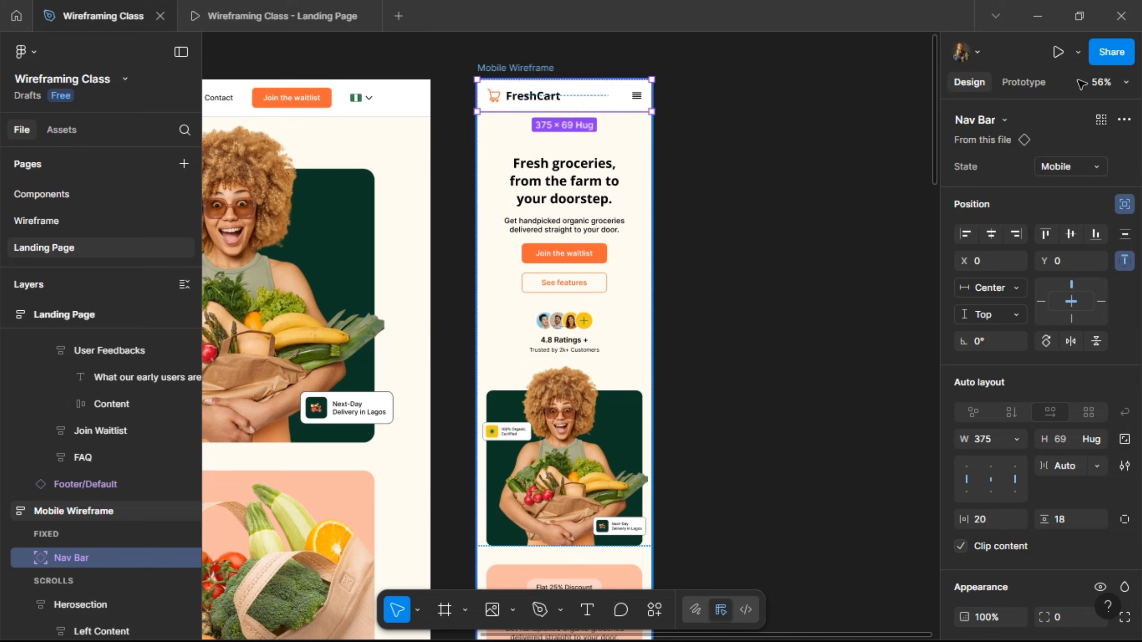
Step: Select the Mobile Wireframe frame and show it in an inline prototype preview
key("Escape")
left_click(1080, 52)
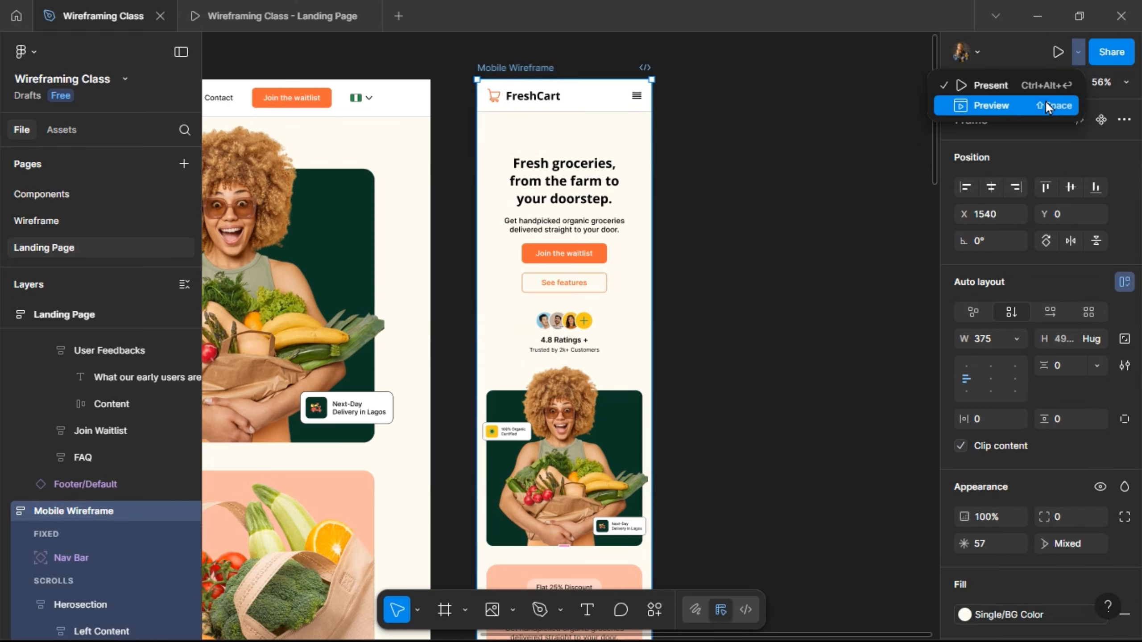
key("Return")
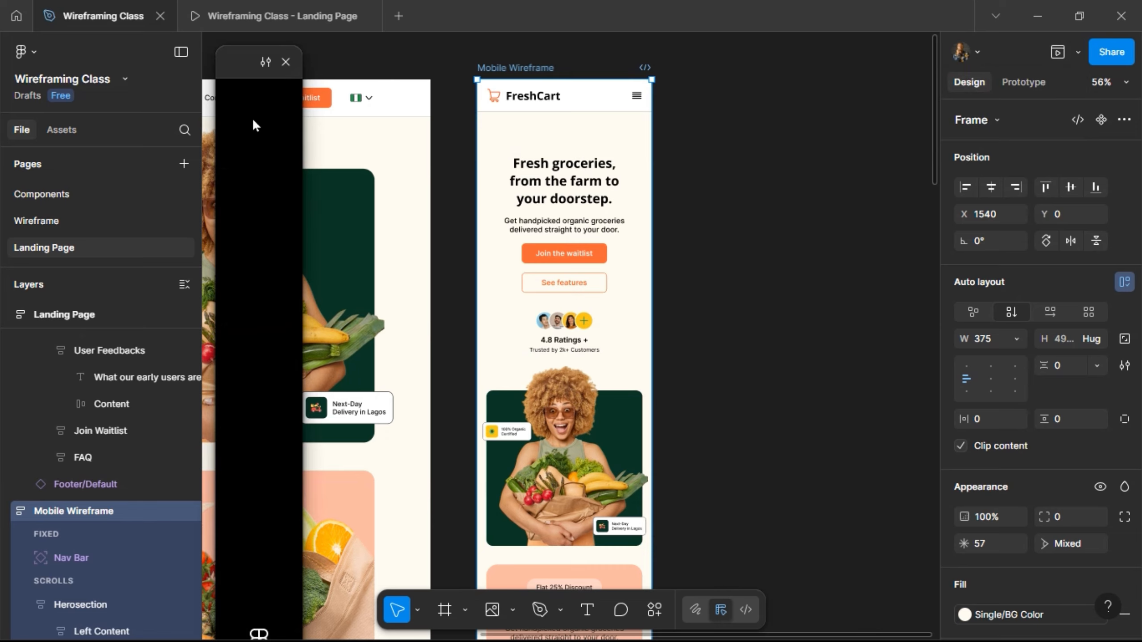
Step: Set the prototype device of the Landing Page to iPhone 13 mini
left_click(1026, 81)
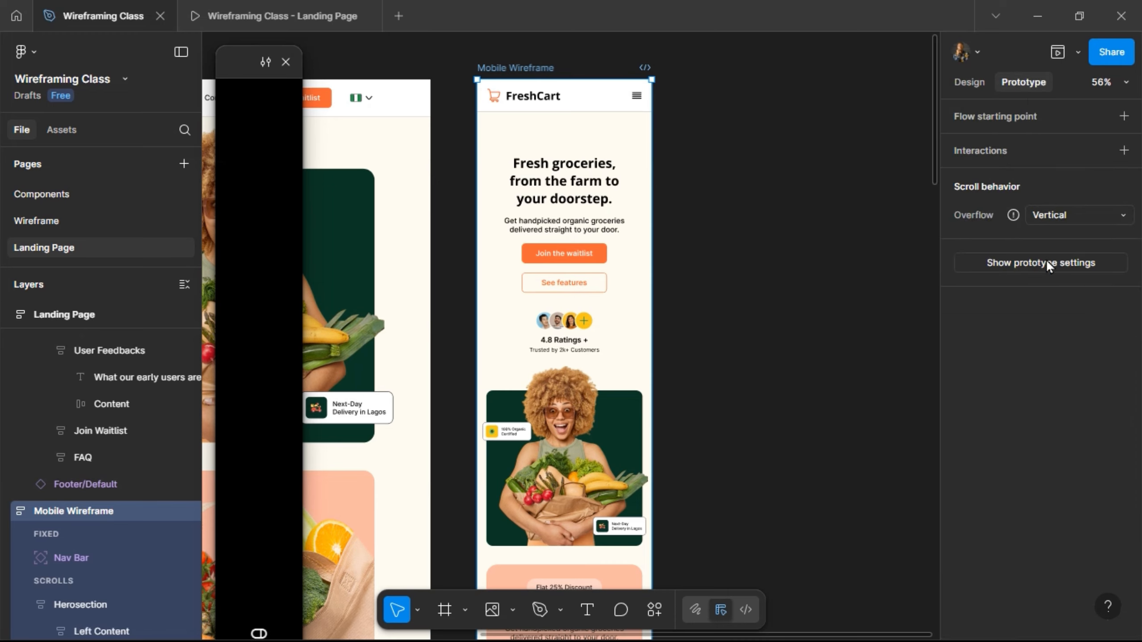
left_click(1045, 259)
left_click(1031, 145)
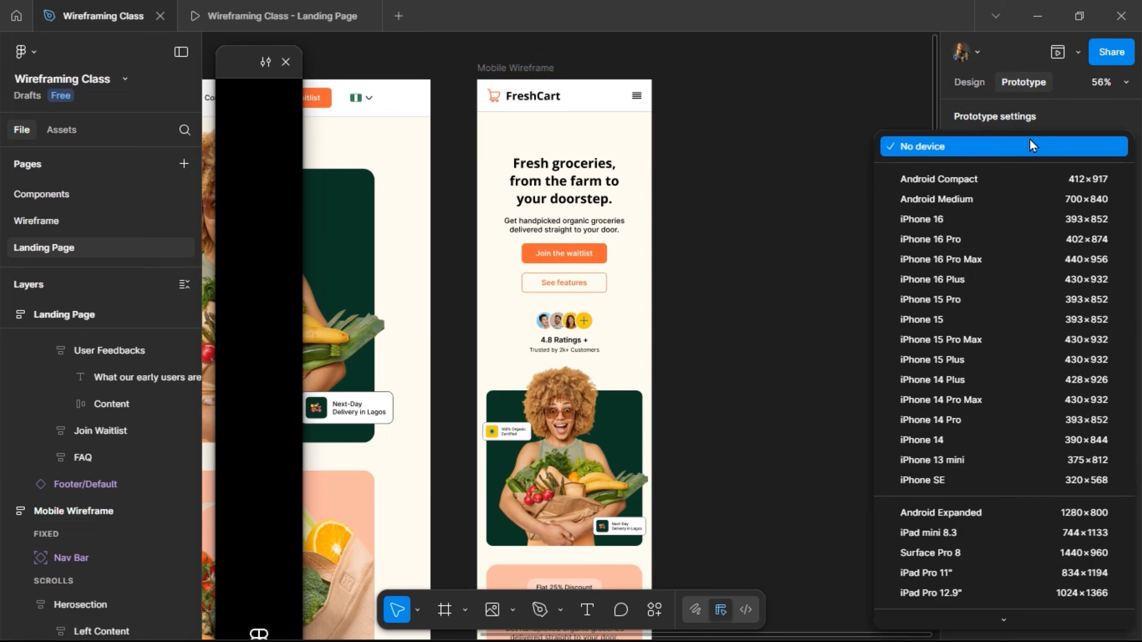
left_click(967, 459)
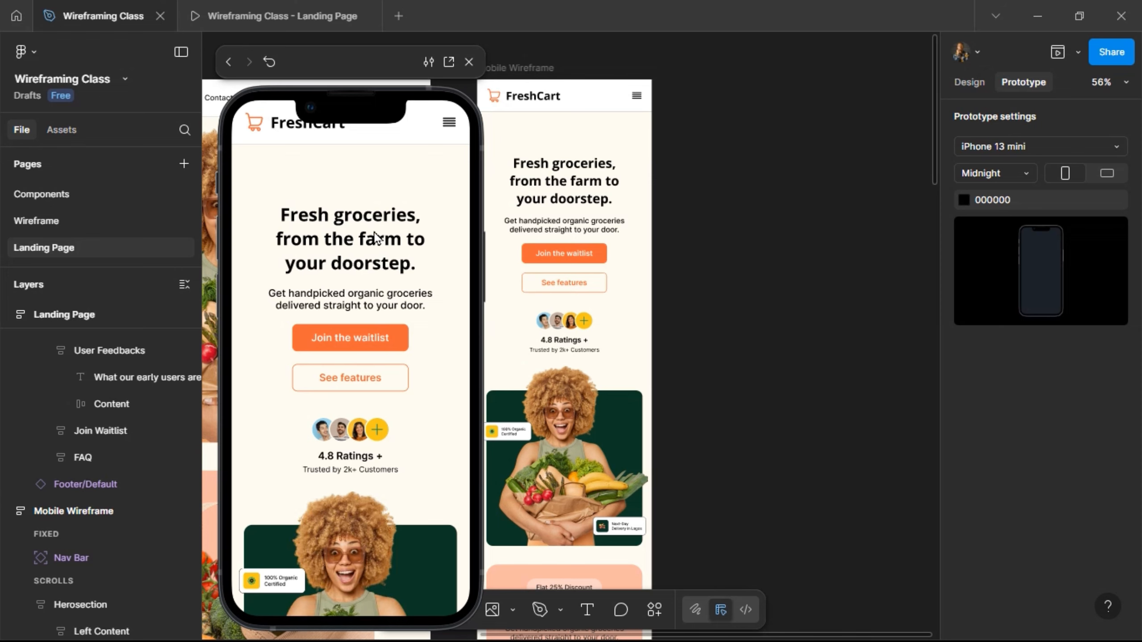
Step: Examine the mobile landing page in the device preview from the hero section through to the footer and back up to Weekly Fresh Picks
scroll(431, 367, "down", 5)
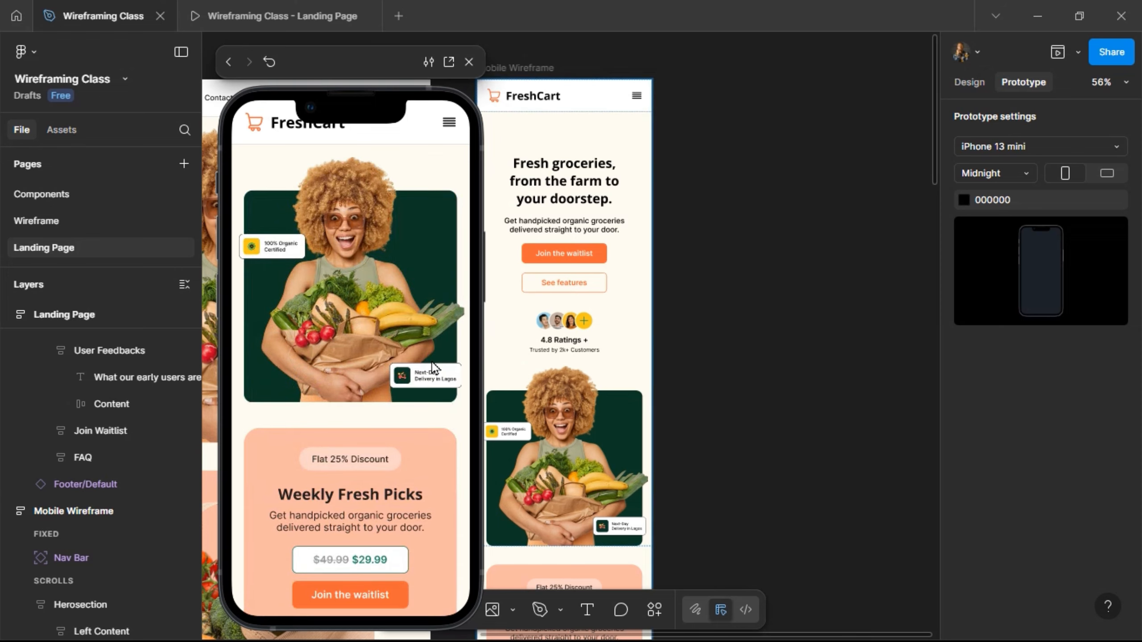
scroll(433, 367, "down", 6)
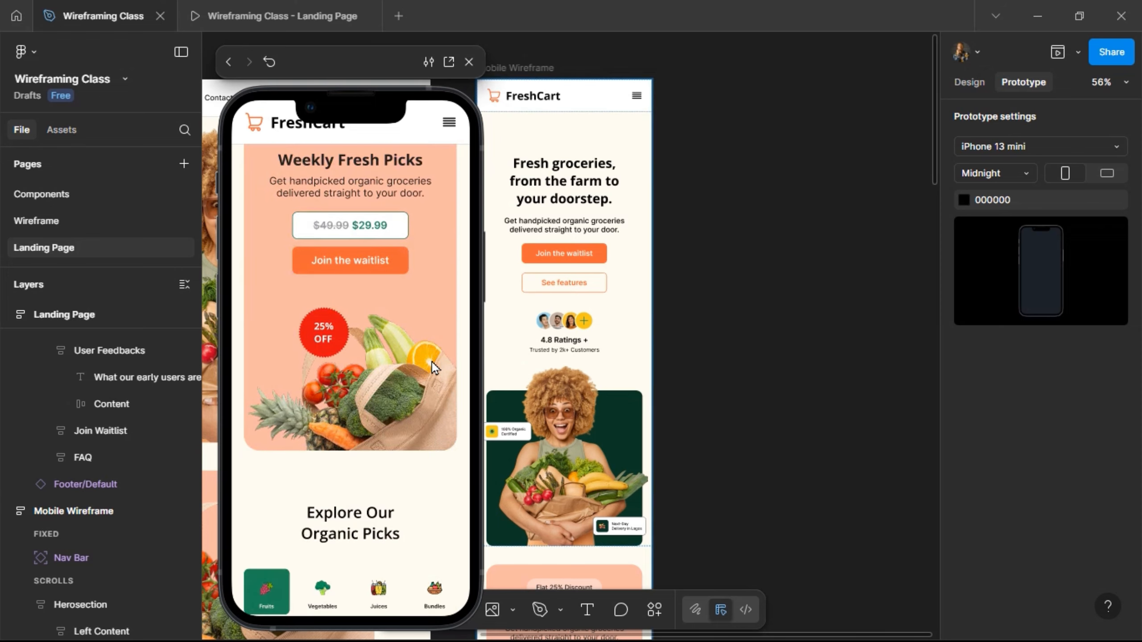
scroll(432, 366, "down", 3)
scroll(432, 367, "up", 4)
scroll(431, 367, "down", 3)
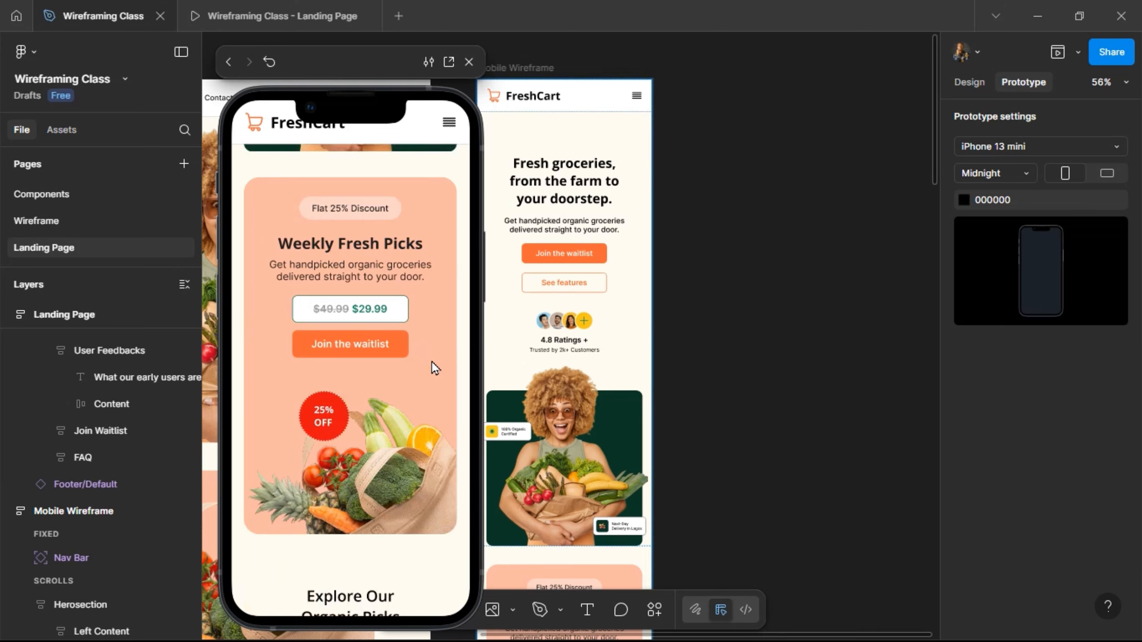
scroll(433, 367, "down", 5)
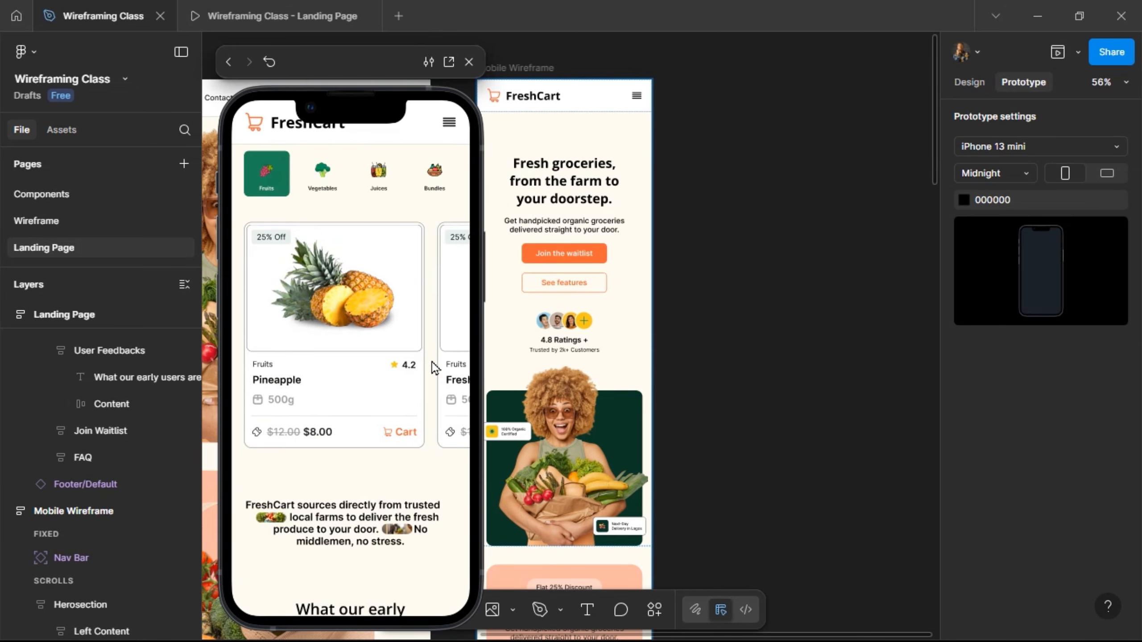
scroll(432, 366, "down", 5)
scroll(433, 368, "down", 5)
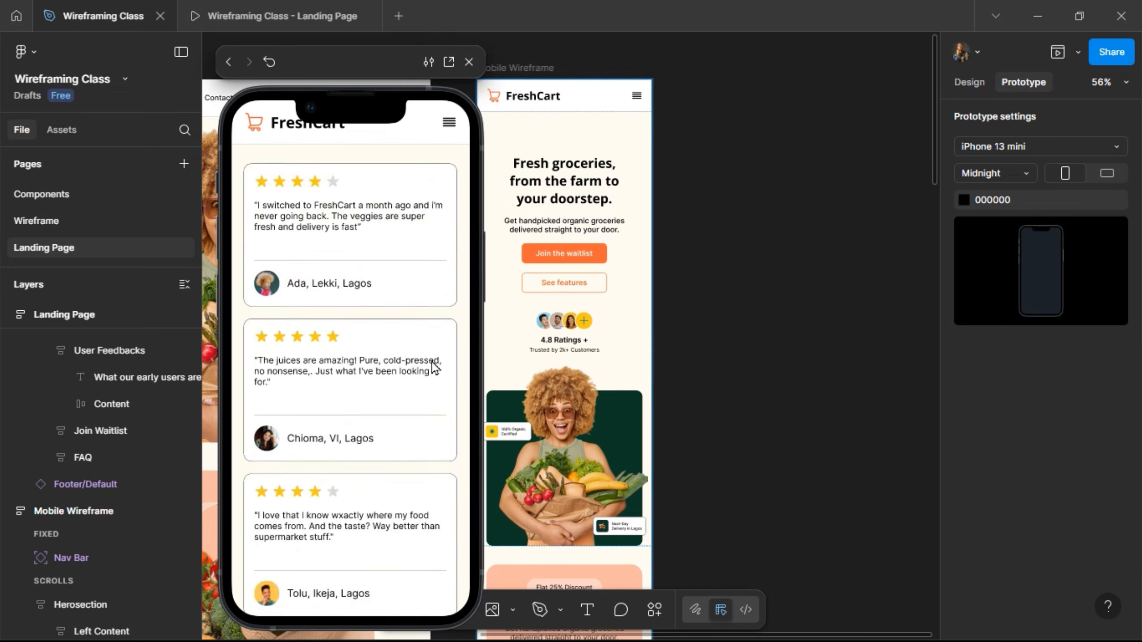
scroll(431, 365, "down", 10)
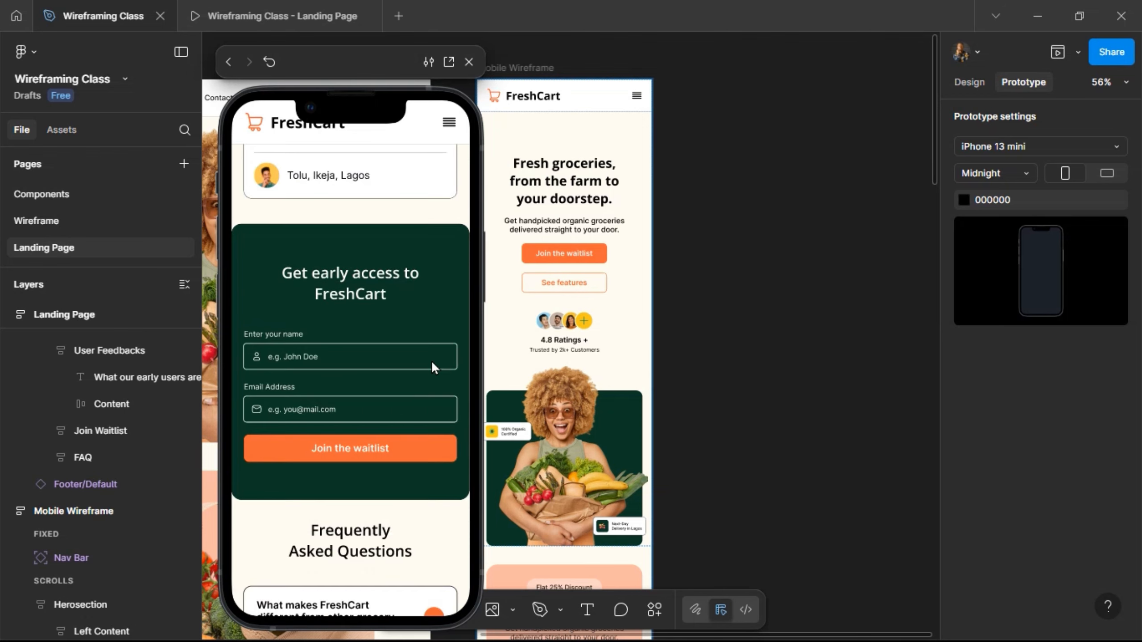
scroll(431, 362, "down", 6)
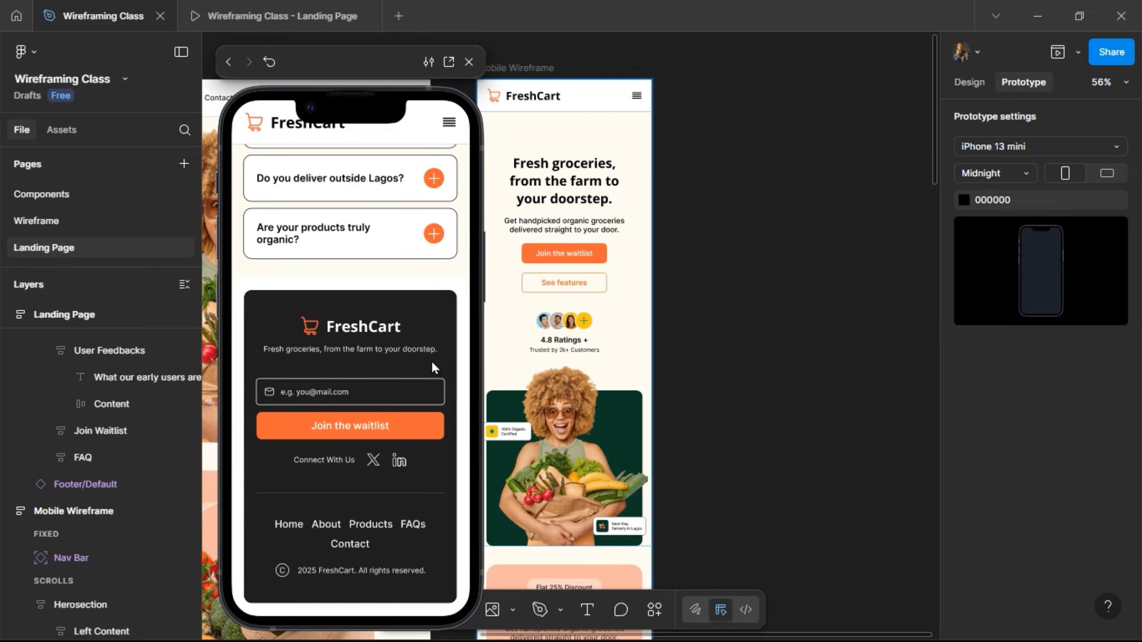
scroll(431, 361, "up", 20)
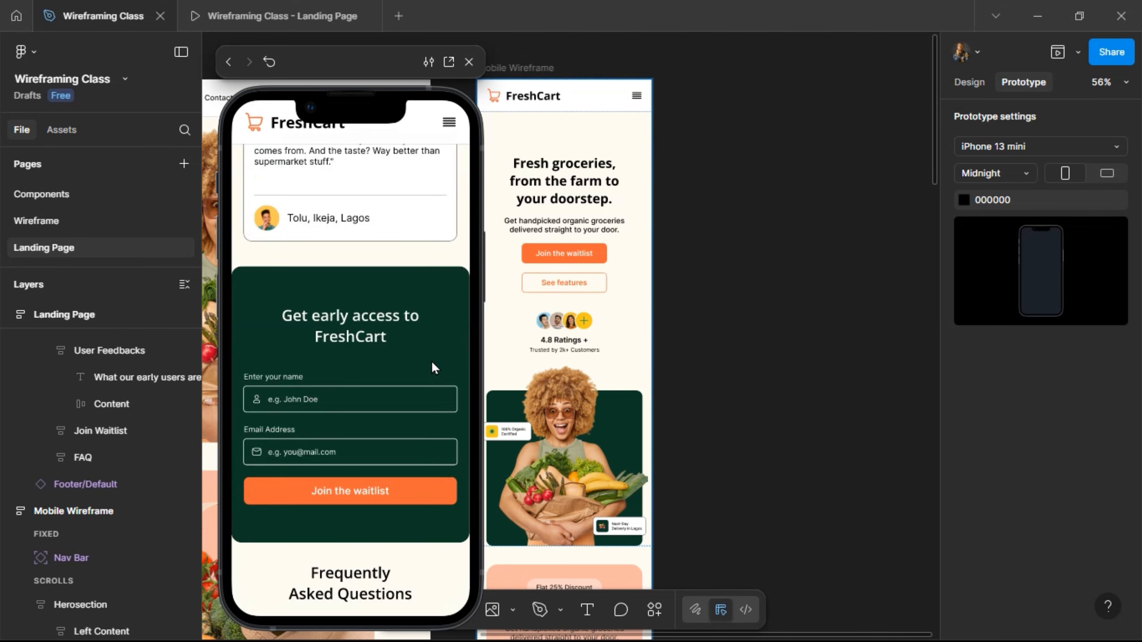
scroll(436, 365, "up", 10)
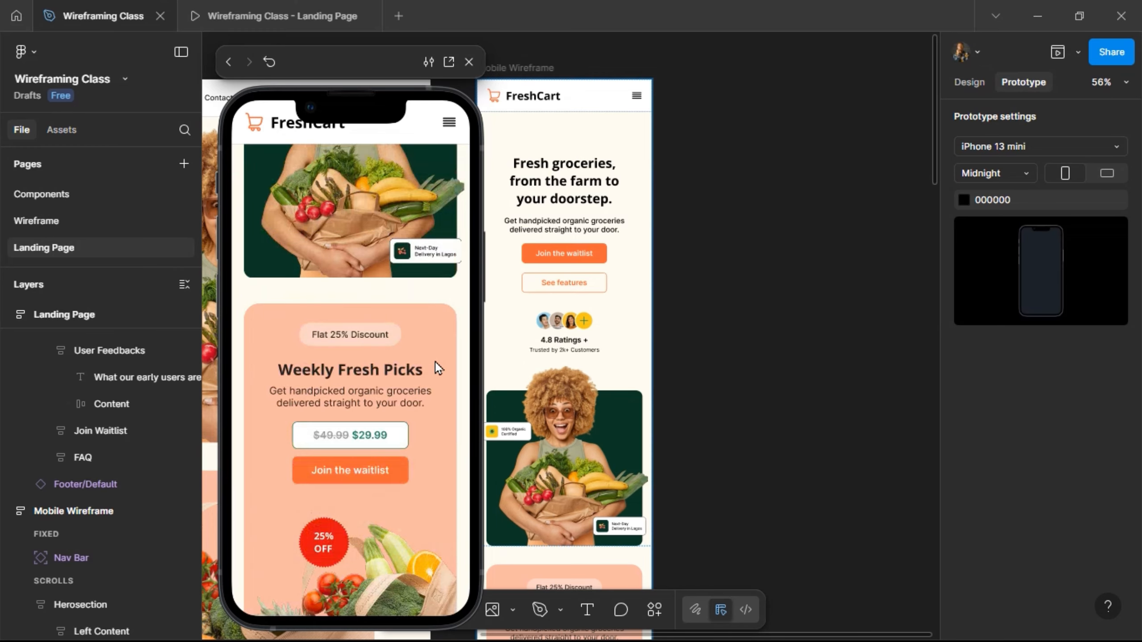